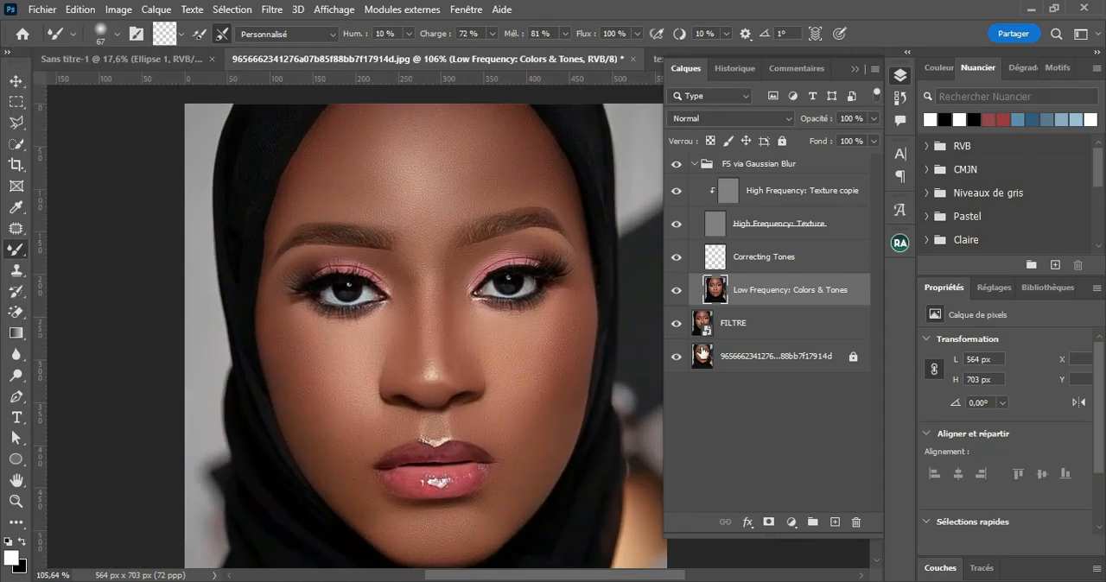
# Step: Unlock the bottom photo layer, rename it CALQUE DE BASE, and collapse the FS via Gaussian Blur group
pyautogui.click(798, 357)
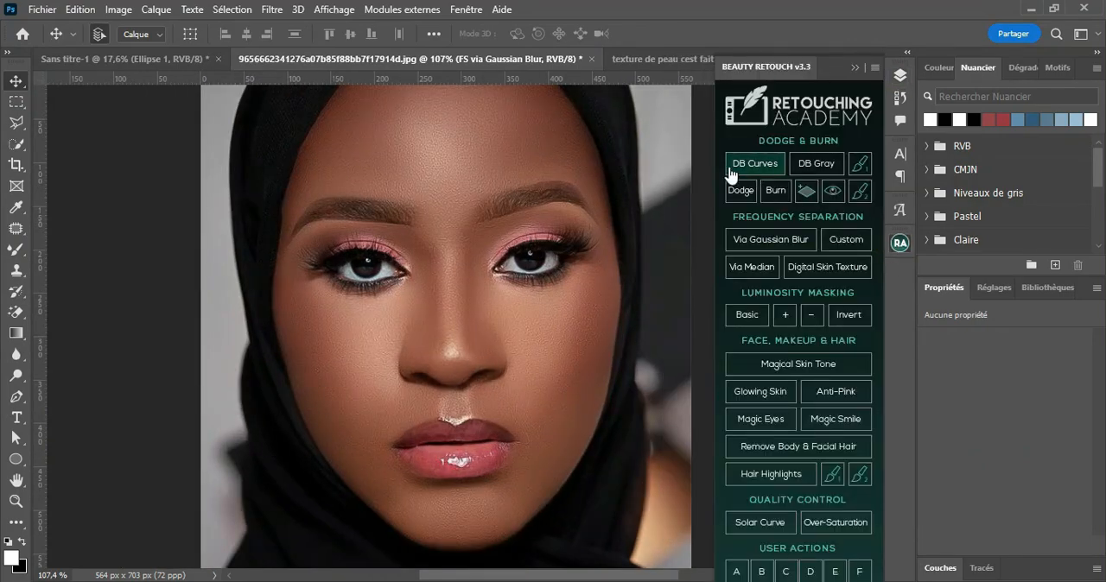
pyautogui.click(730, 173)
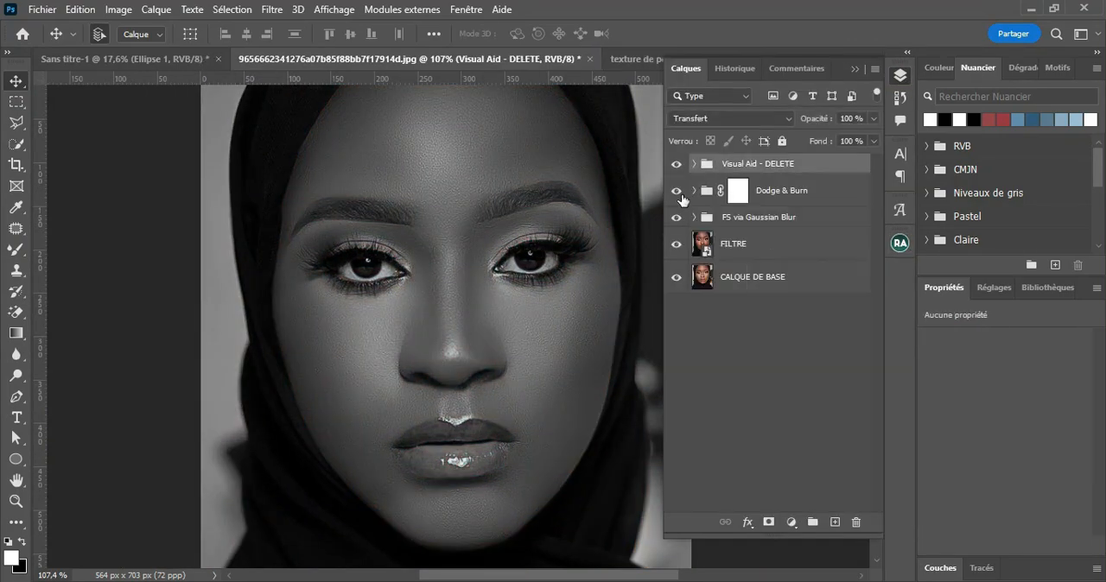
pyautogui.moveTo(434, 352); pyautogui.dragTo(424, 364)
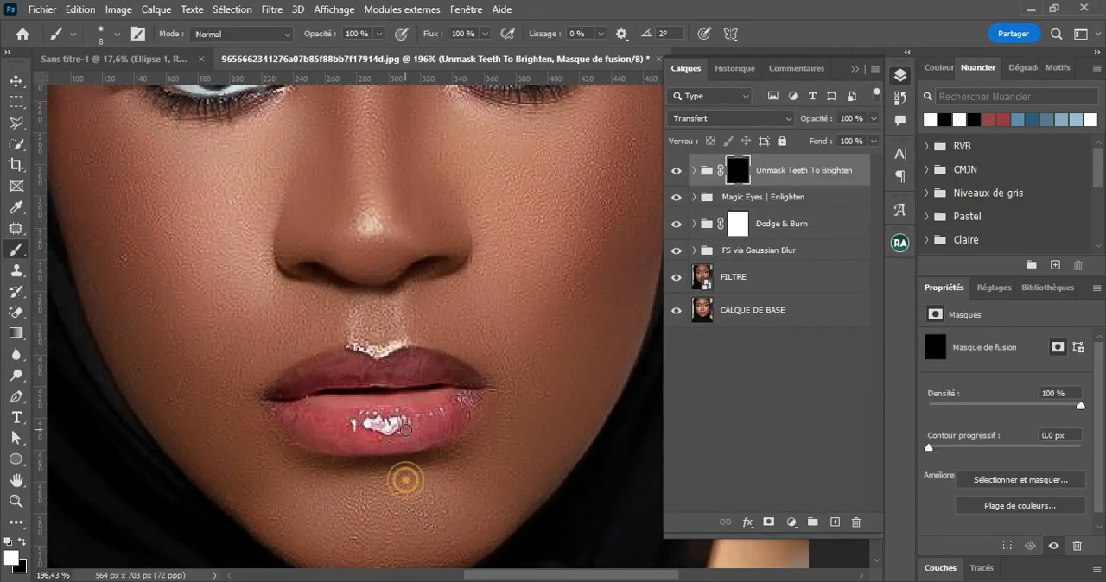
# Step: Paint the lips into the Unmask Teeth To Brighten mask and shift their colour to magenta
pyautogui.click(279, 407)
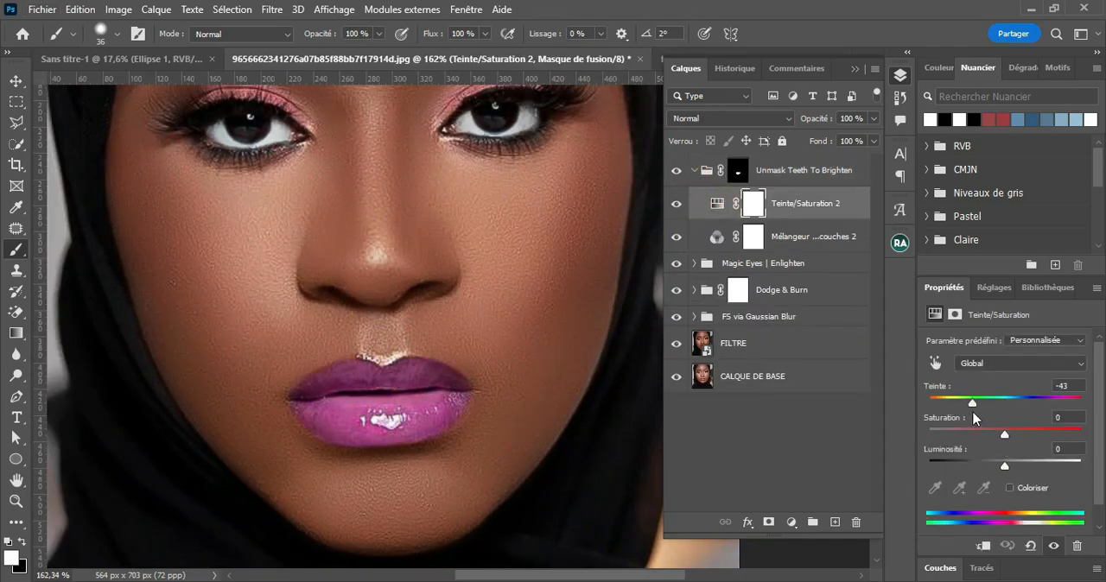
pyautogui.moveTo(1004, 434); pyautogui.dragTo(990, 458)
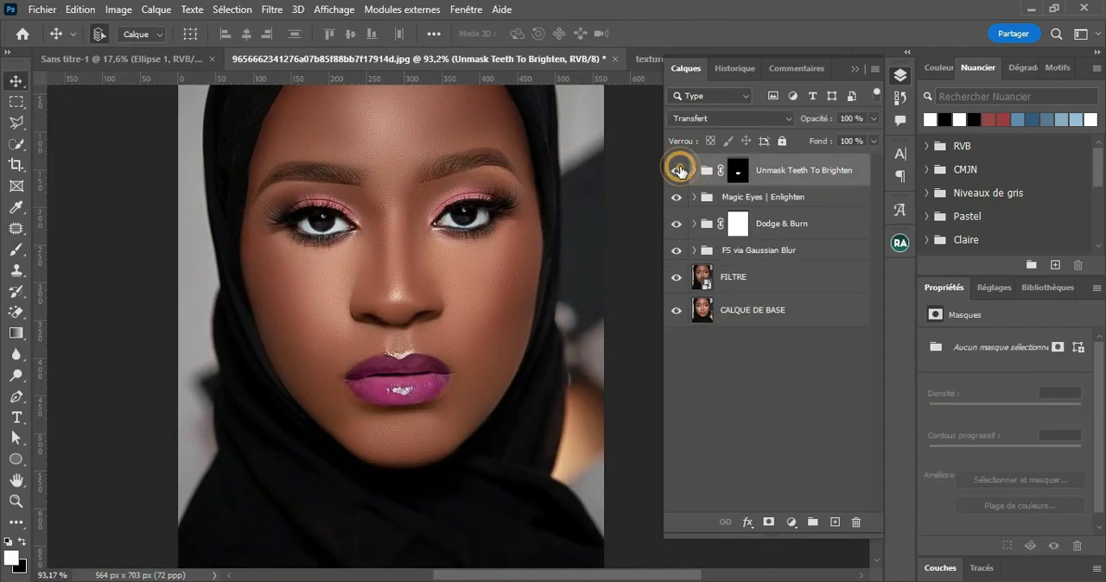
pyautogui.keyDown('alt'); pyautogui.click(675, 313); pyautogui.keyUp('alt')
pyautogui.keyDown('alt'); pyautogui.click(675, 313); pyautogui.keyUp('alt')
pyautogui.scroll(2, 484, 318)
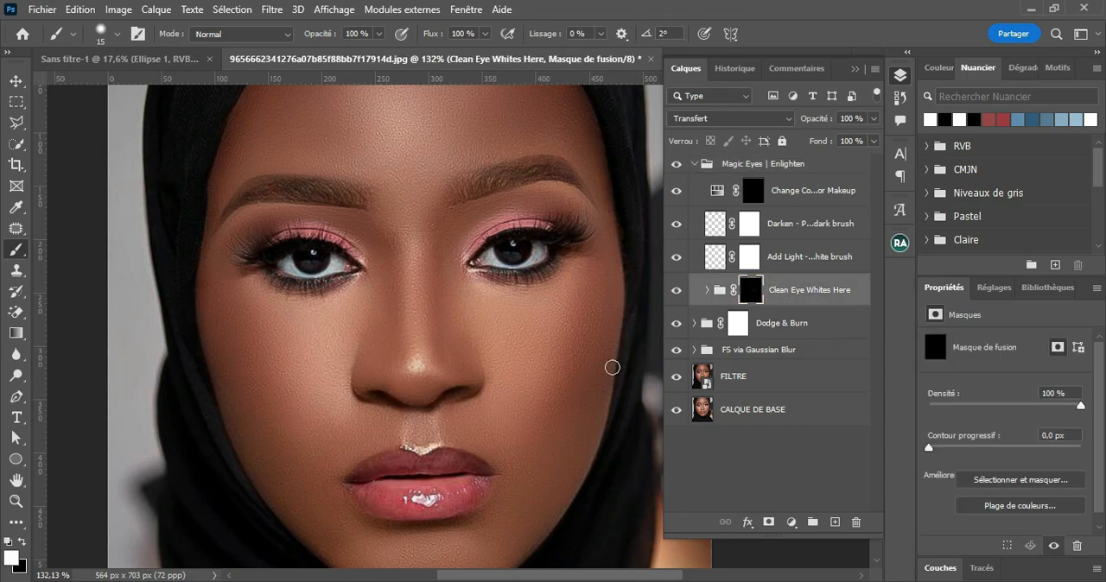
# Step: Paint the whites of both eyes into the Clean Eye Whites Here mask with a smaller brush
pyautogui.scroll(2, 612, 365)
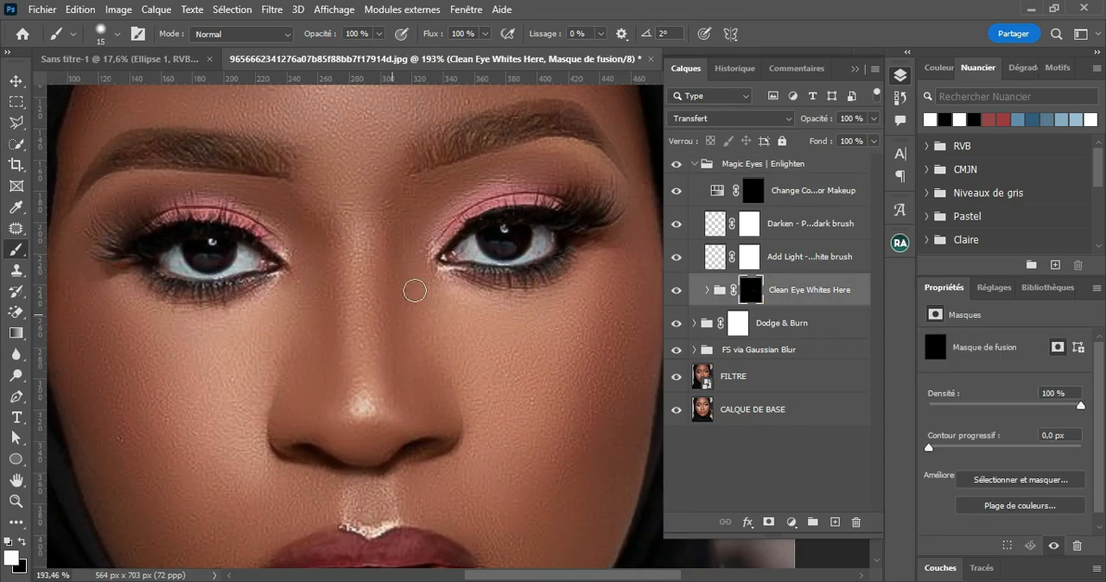
pyautogui.press('[')
pyautogui.press('[')
pyautogui.moveTo(466, 250); pyautogui.dragTo(489, 261)
pyautogui.moveTo(546, 235); pyautogui.dragTo(525, 257)
pyautogui.moveTo(256, 269); pyautogui.dragTo(182, 264)
pyautogui.scroll(-4, 459, 395)
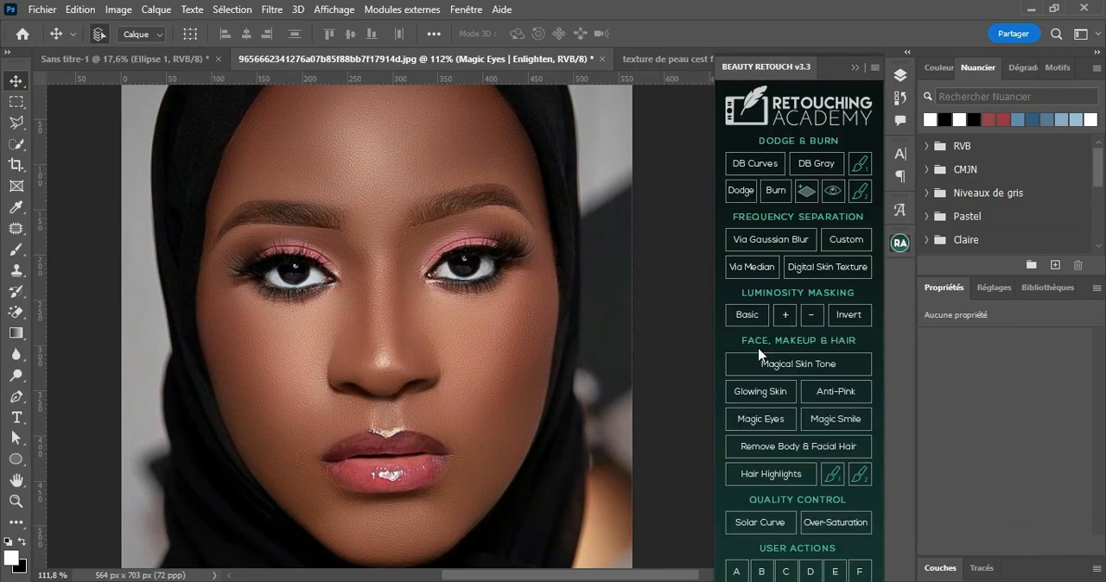
# Step: Run the Magic Smile action and brush over the mouth on the resulting teeth-brightening mask
pyautogui.click(838, 420)
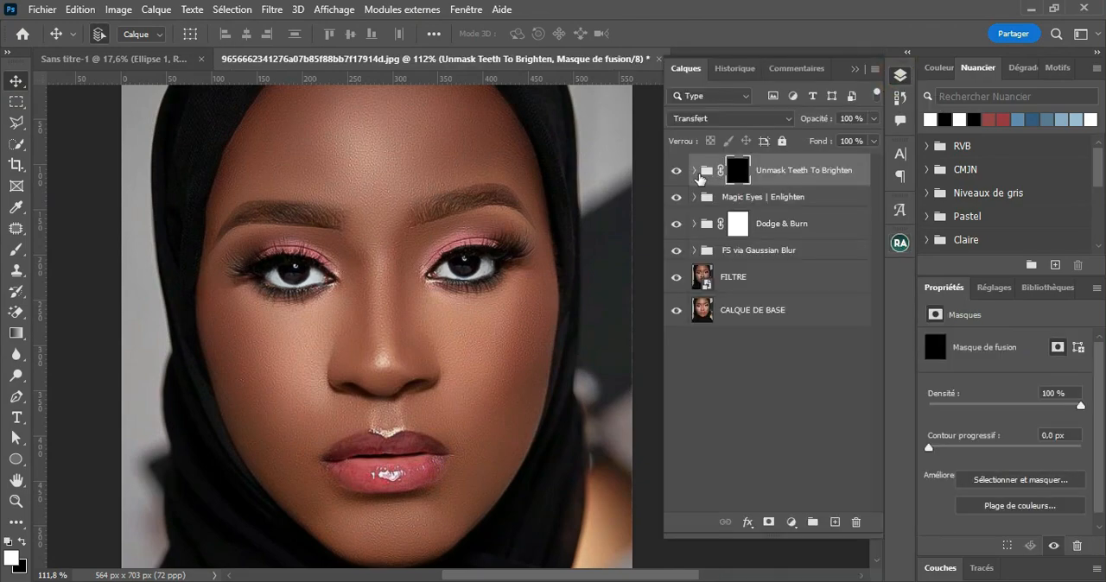
pyautogui.click(694, 170)
pyautogui.click(15, 250)
pyautogui.scroll(4, 390, 536)
pyautogui.keyDown('alt'); pyautogui.rightClick(405, 430); pyautogui.keyUp('alt')
pyautogui.keyDown('alt'); pyautogui.rightClick(305, 428); pyautogui.keyUp('alt')
pyautogui.moveTo(284, 410); pyautogui.dragTo(292, 426)
pyautogui.scroll(-4, 274, 403)
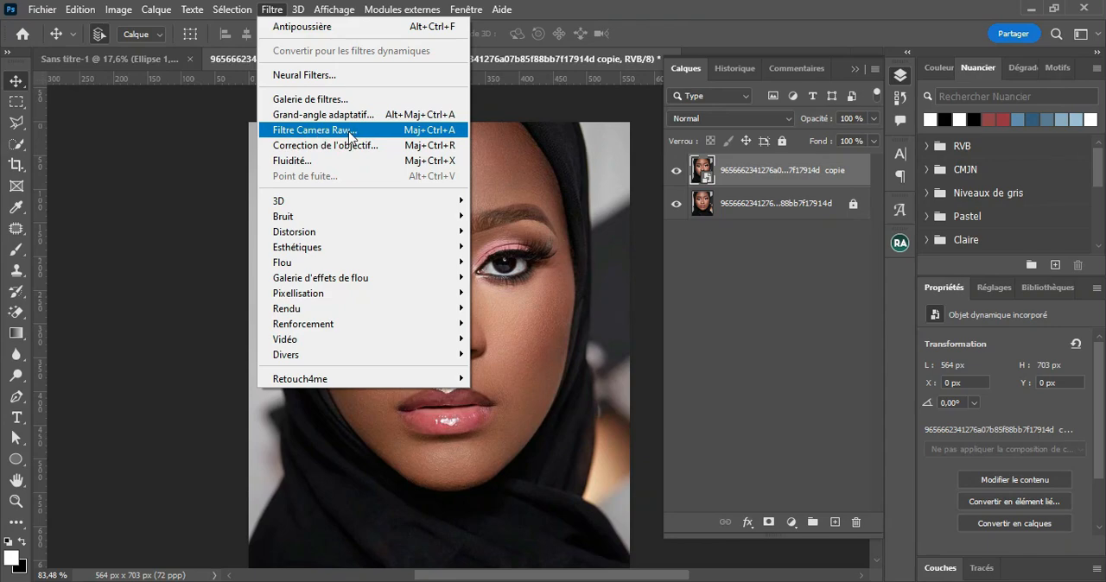
# Step: Open the portrait copy in the Camera Raw filter and increase its sharpness (Netteté) under Détail
pyautogui.click(349, 149)
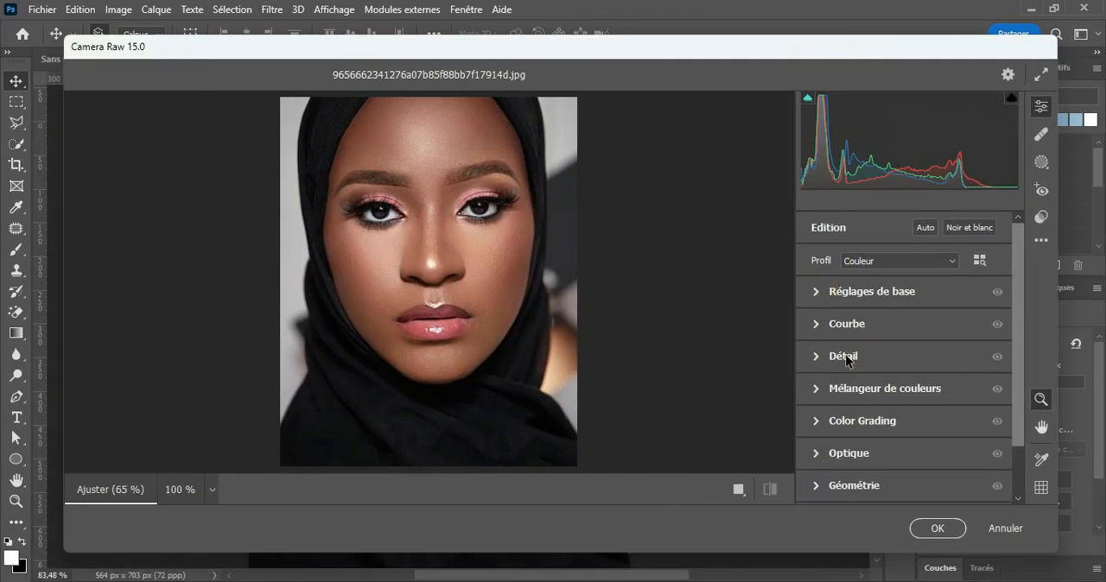
pyautogui.click(448, 236)
pyautogui.click(842, 356)
pyautogui.moveTo(957, 391); pyautogui.dragTo(862, 397)
pyautogui.click(816, 356)
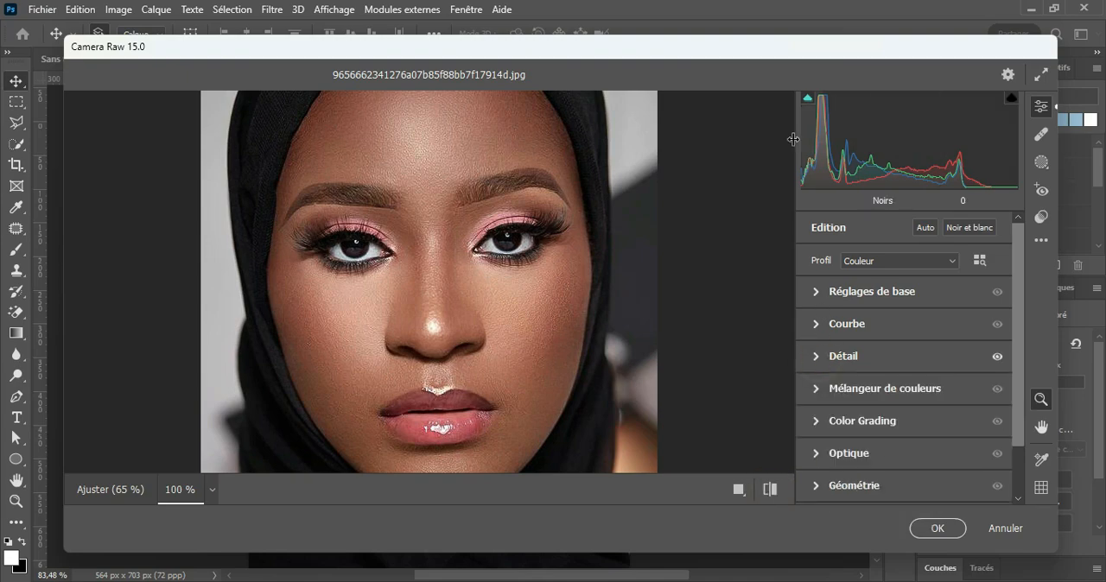
# Step: Try adjusting the portrait's tonal ranges directly in the Camera Raw histogram
pyautogui.moveTo(813, 144); pyautogui.dragTo(832, 119)
pyautogui.moveTo(906, 125)
pyautogui.mouseDown()
pyautogui.moveTo(941, 126)
pyautogui.moveTo(913, 125)
pyautogui.mouseUp()
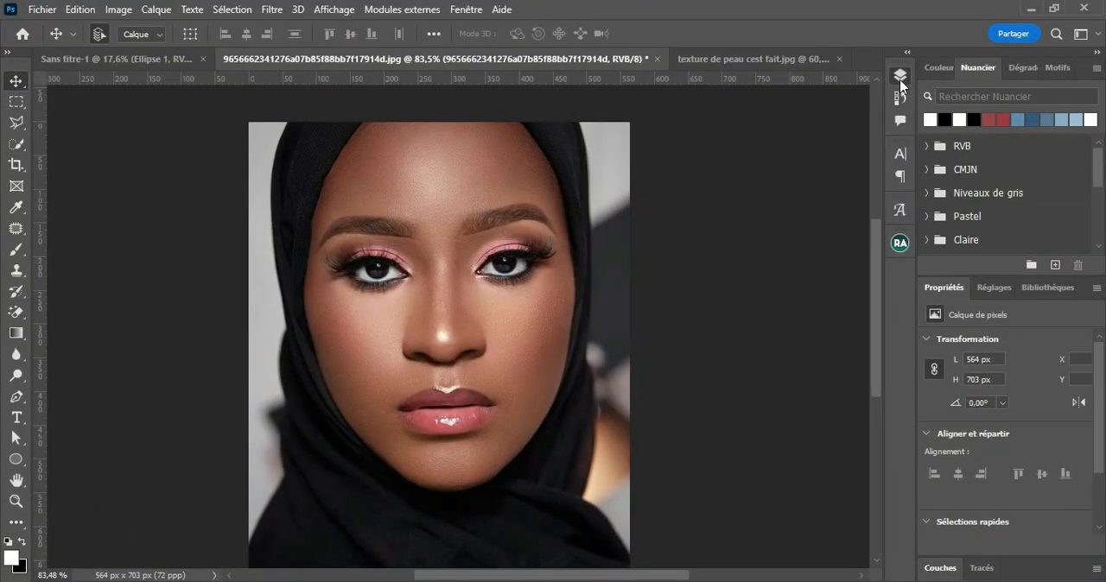
# Step: Duplicate the portrait layer and fully lock the original beneath it
pyautogui.click(900, 76)
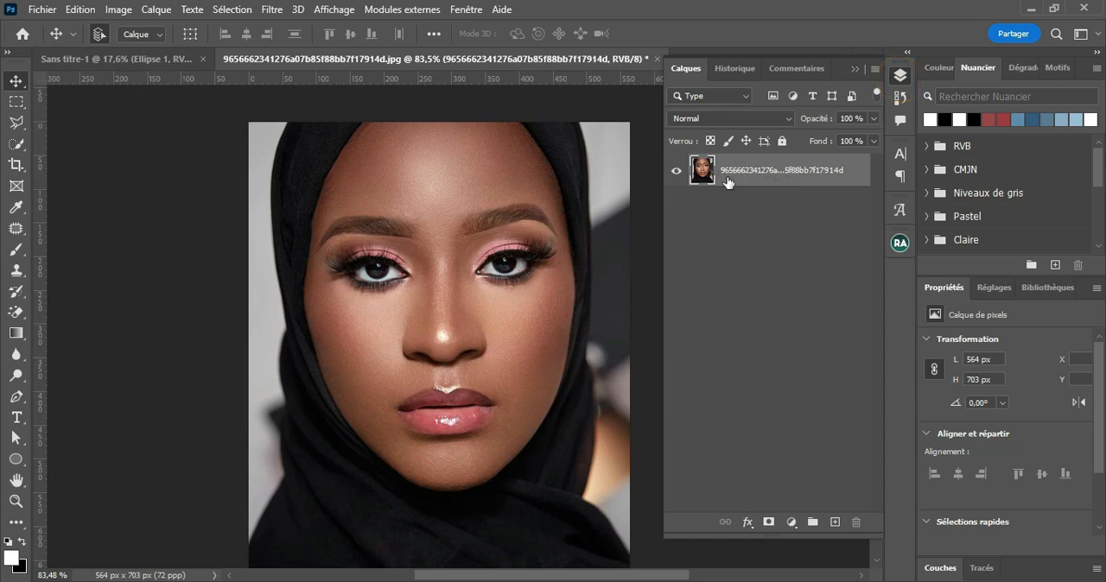
pyautogui.hotkey('ctrl', 'j')
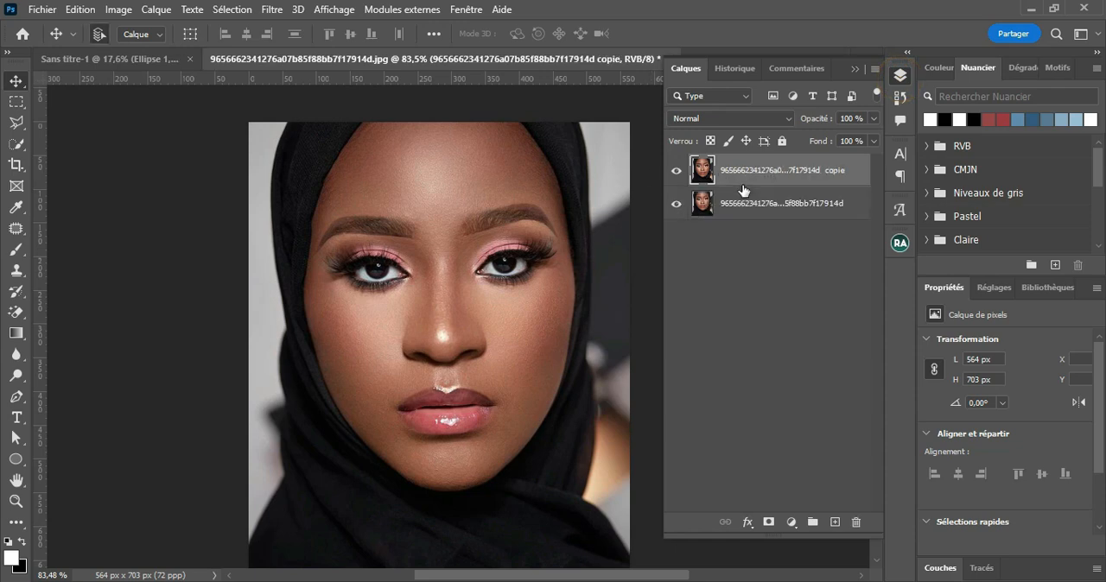
pyautogui.click(770, 204)
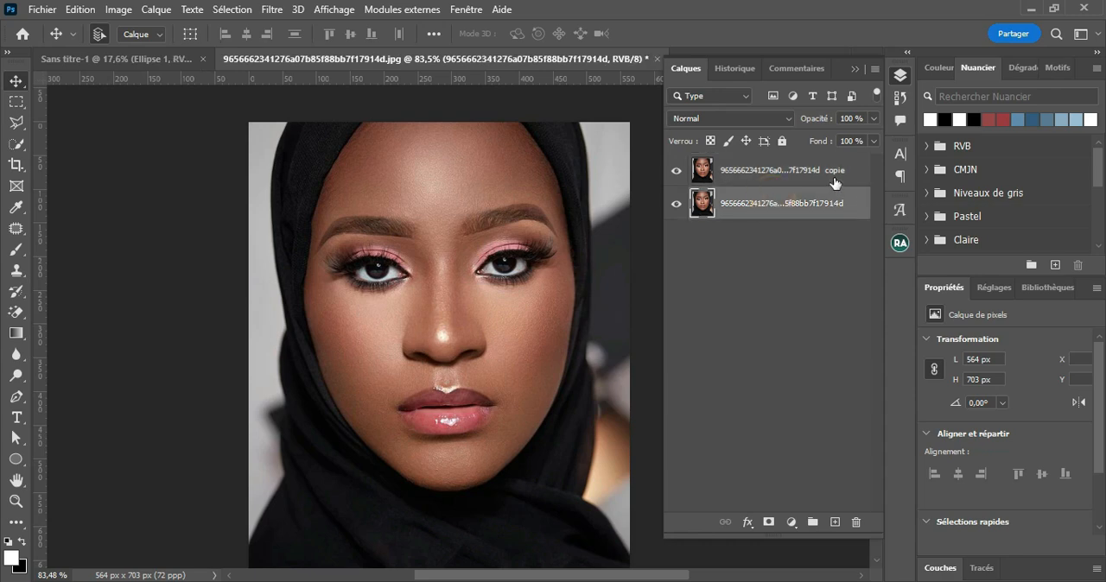
pyautogui.click(782, 141)
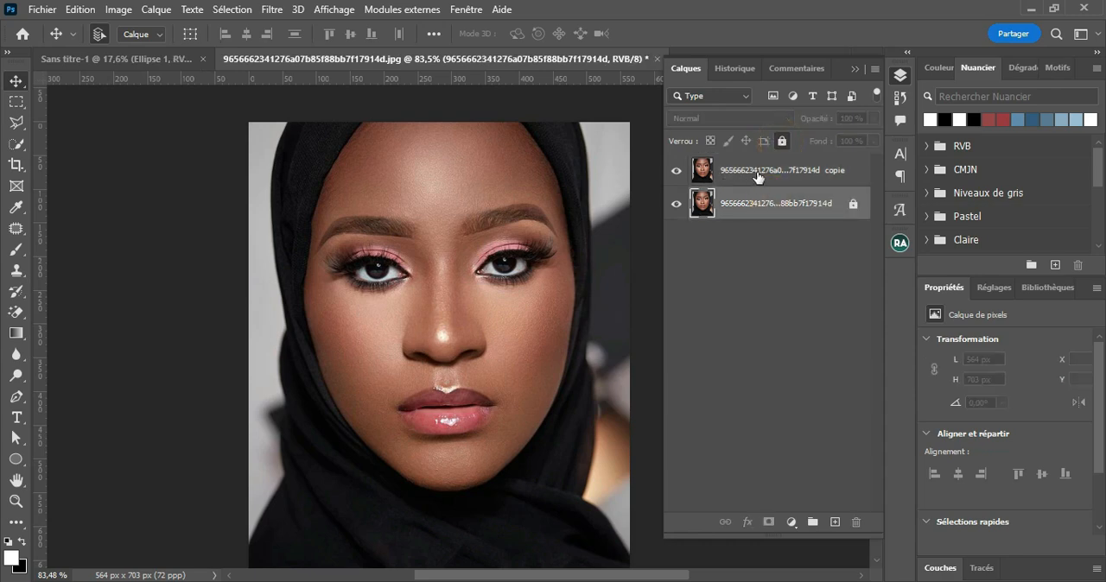
# Step: Convert the duplicated portrait layer into a smart object
pyautogui.click(757, 176)
pyautogui.rightClick(759, 177)
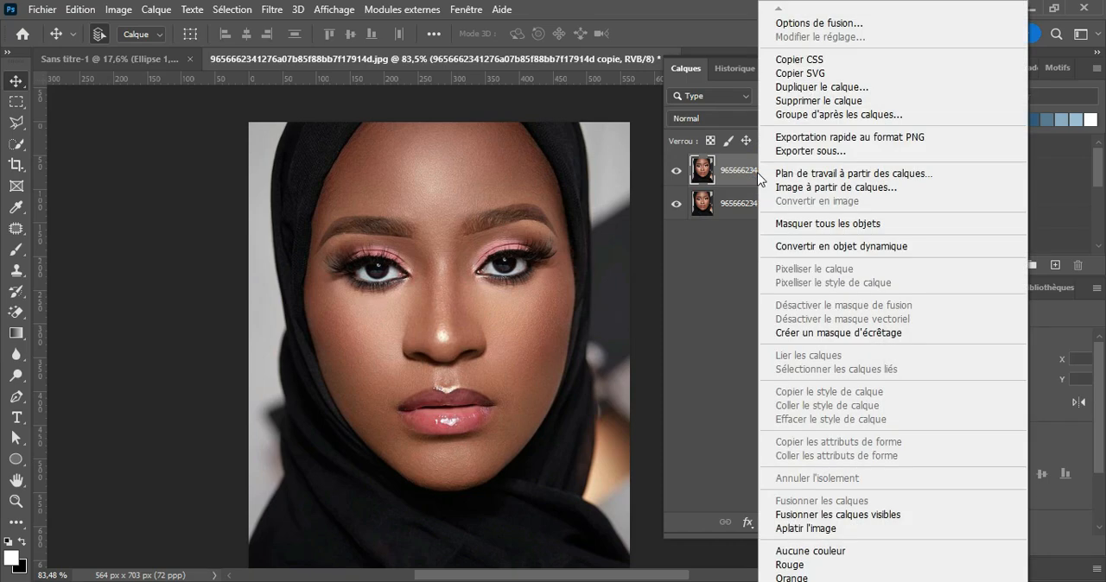
pyautogui.click(827, 249)
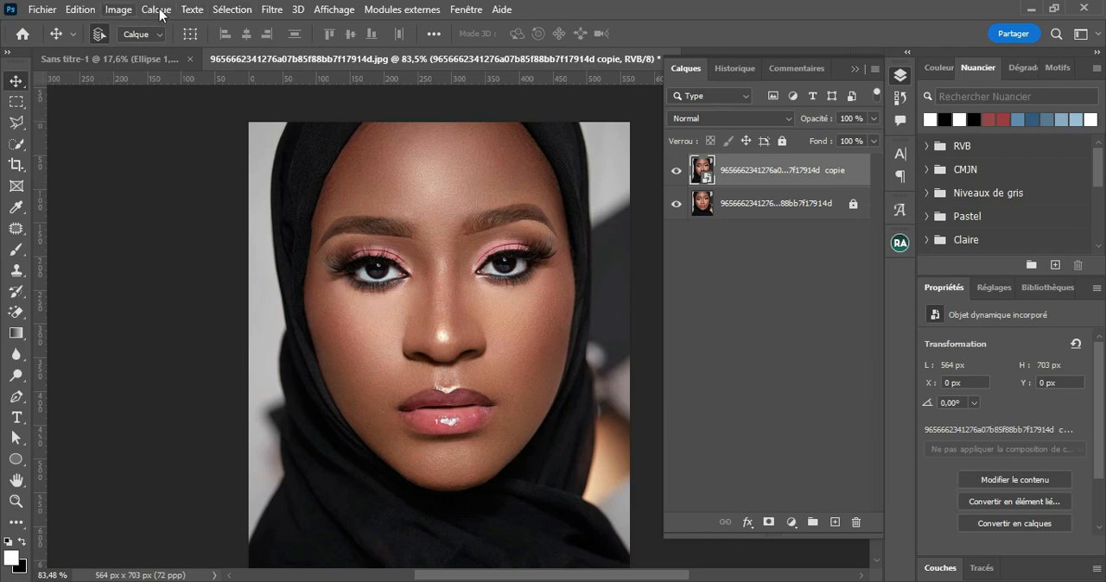
# Step: Open the smart object in the Camera Raw filter and collapse the Réglages de base section
pyautogui.click(273, 10)
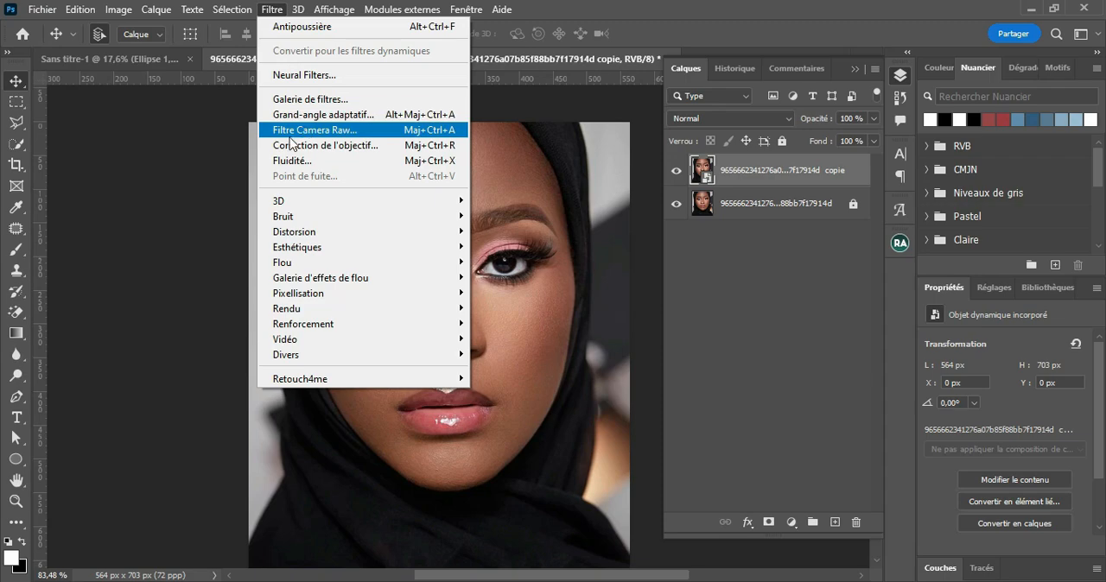
pyautogui.click(350, 135)
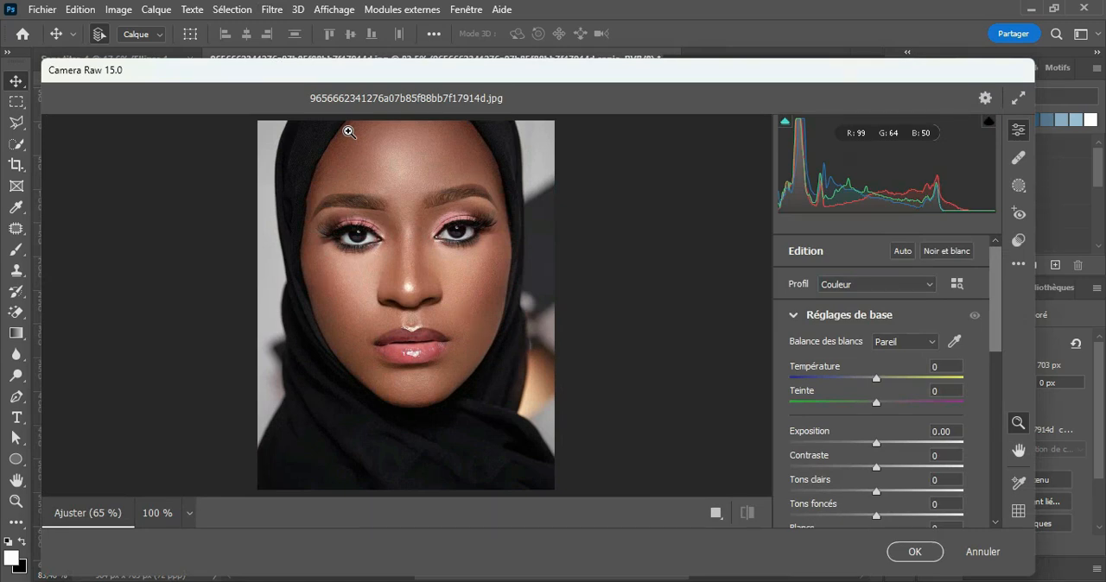
pyautogui.moveTo(374, 76); pyautogui.dragTo(379, 48)
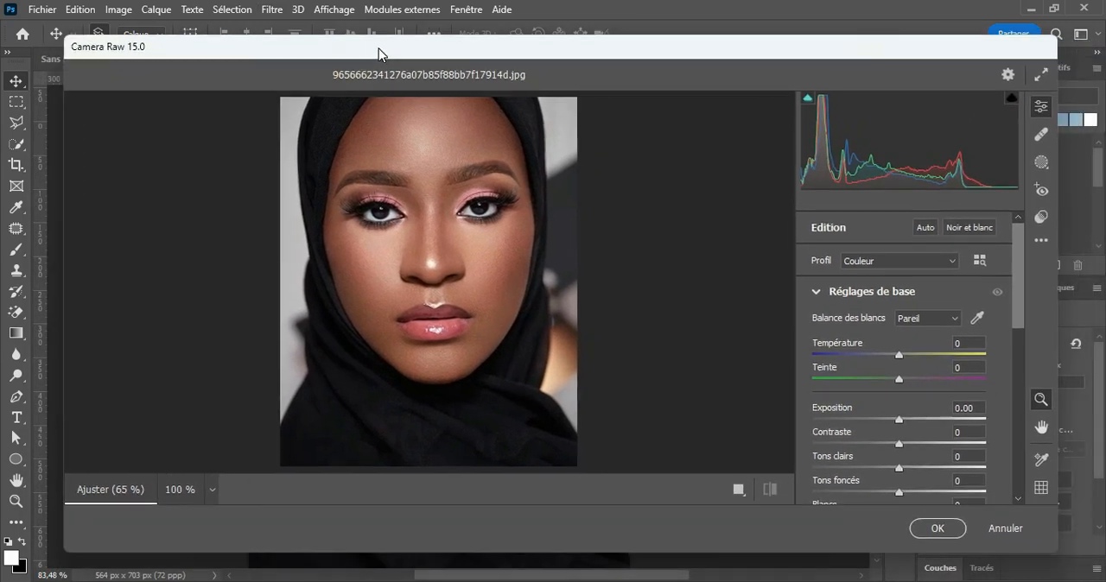
pyautogui.click(817, 294)
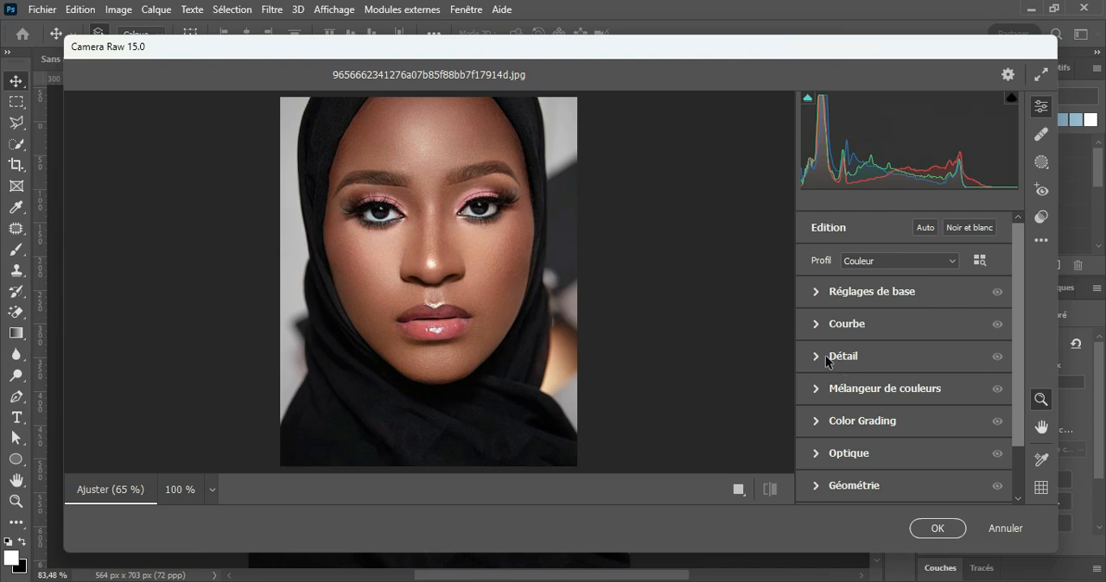
# Step: Set the portrait's sharpness (Netteté) to 40 under Détail while viewing the face at 100%
pyautogui.click(444, 231)
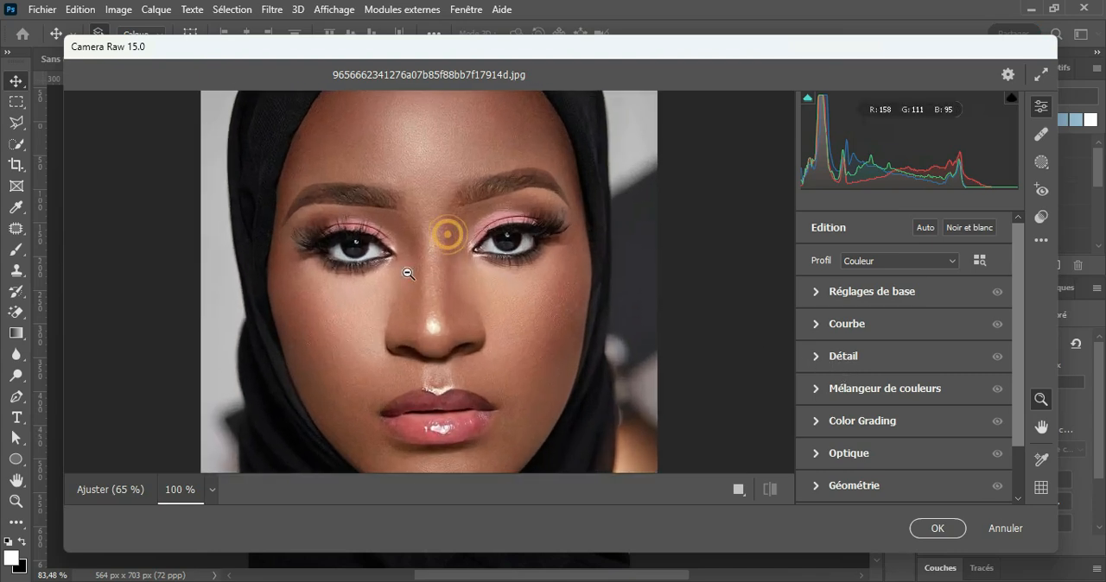
pyautogui.click(817, 357)
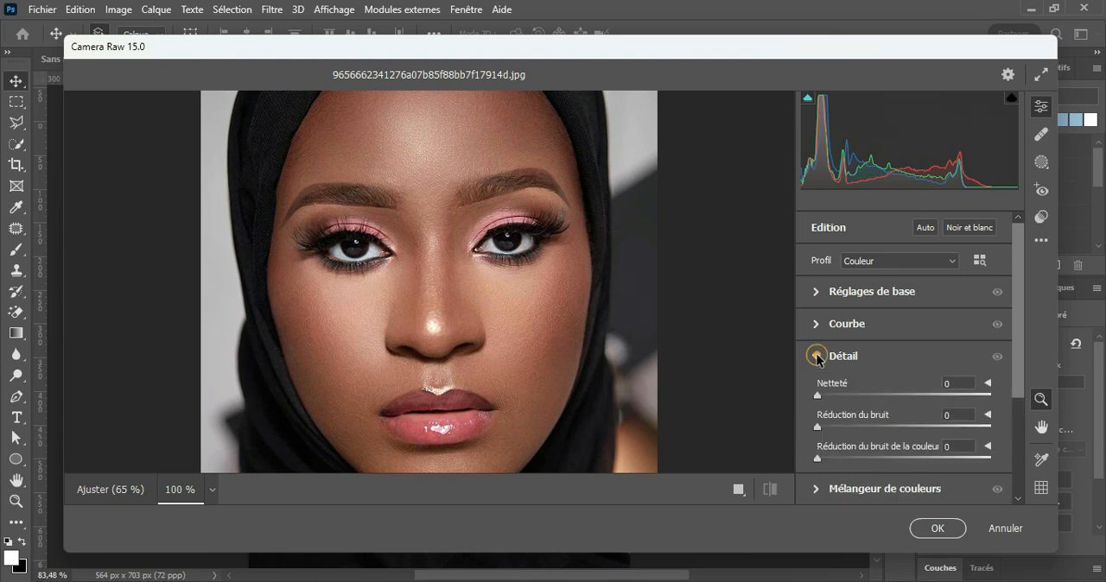
pyautogui.click(964, 382)
pyautogui.moveTo(816, 397); pyautogui.dragTo(854, 401)
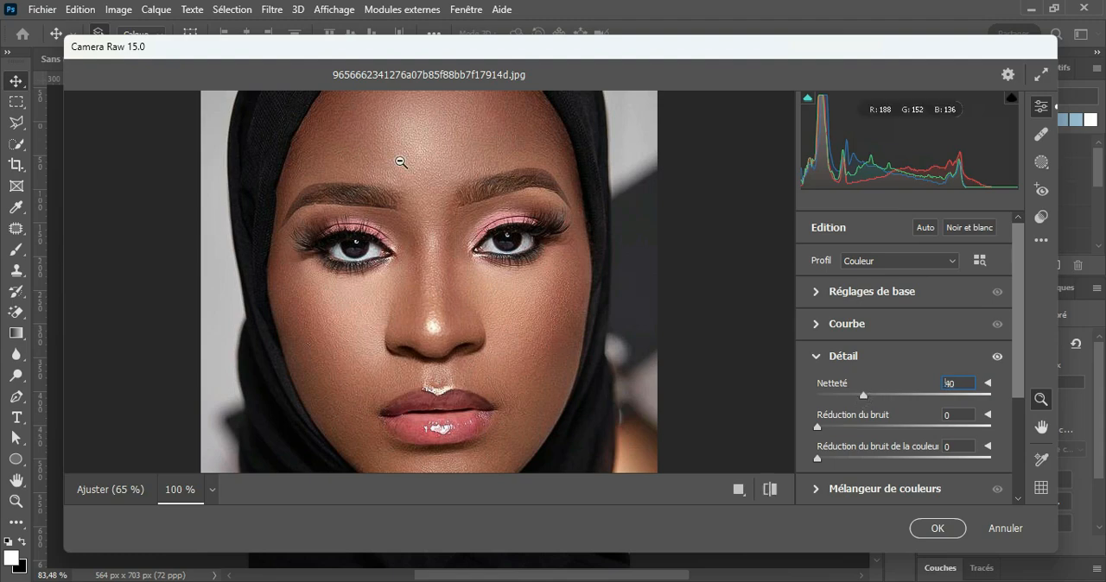
# Step: Compare the sharpened portrait with its default settings and collapse the Détail section
pyautogui.click(770, 489)
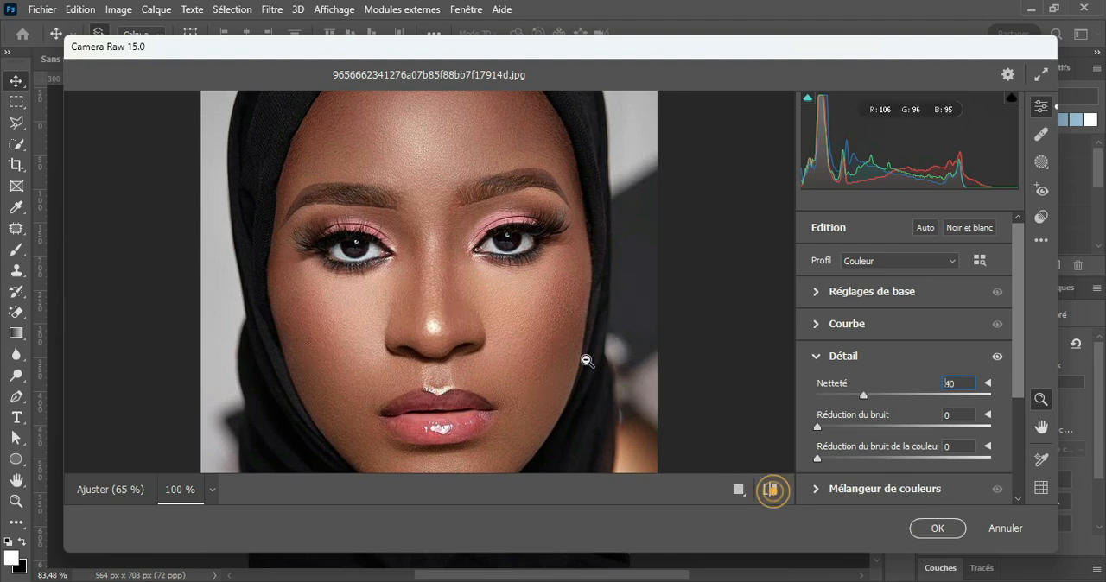
pyautogui.click(771, 490)
pyautogui.click(770, 489)
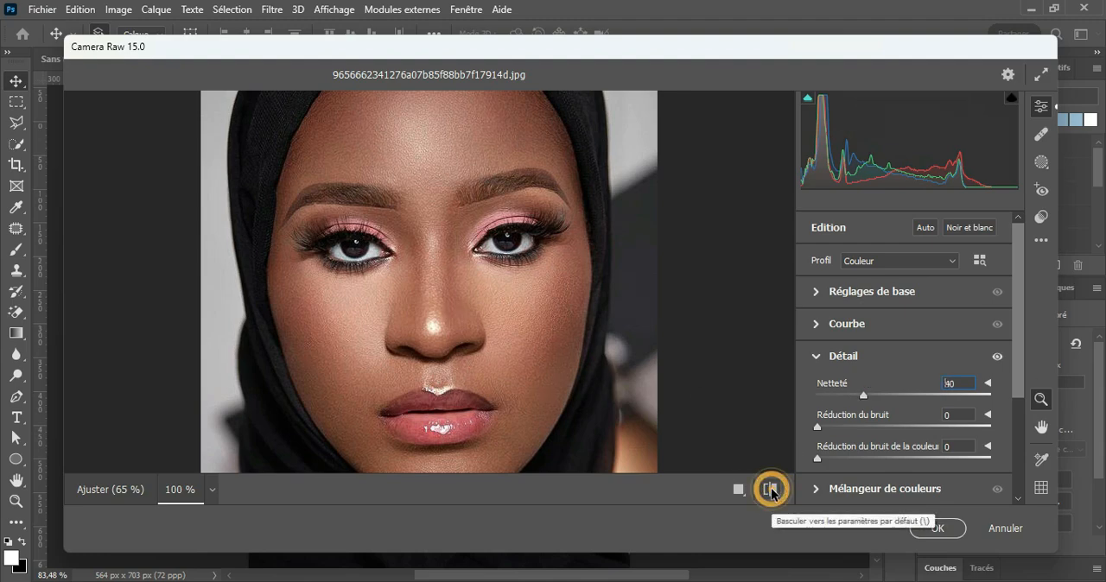
pyautogui.click(817, 358)
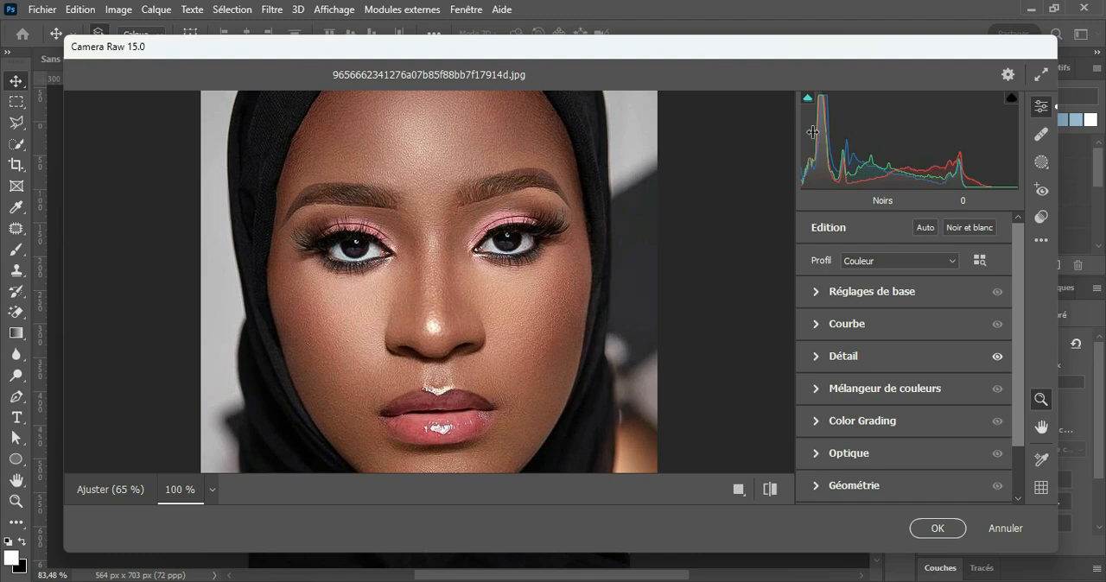
# Step: Try Noirs at -100, Tons foncés at -100 and Exposition at 2.39 by adjusting the histogram directly
pyautogui.moveTo(806, 146); pyautogui.dragTo(805, 145)
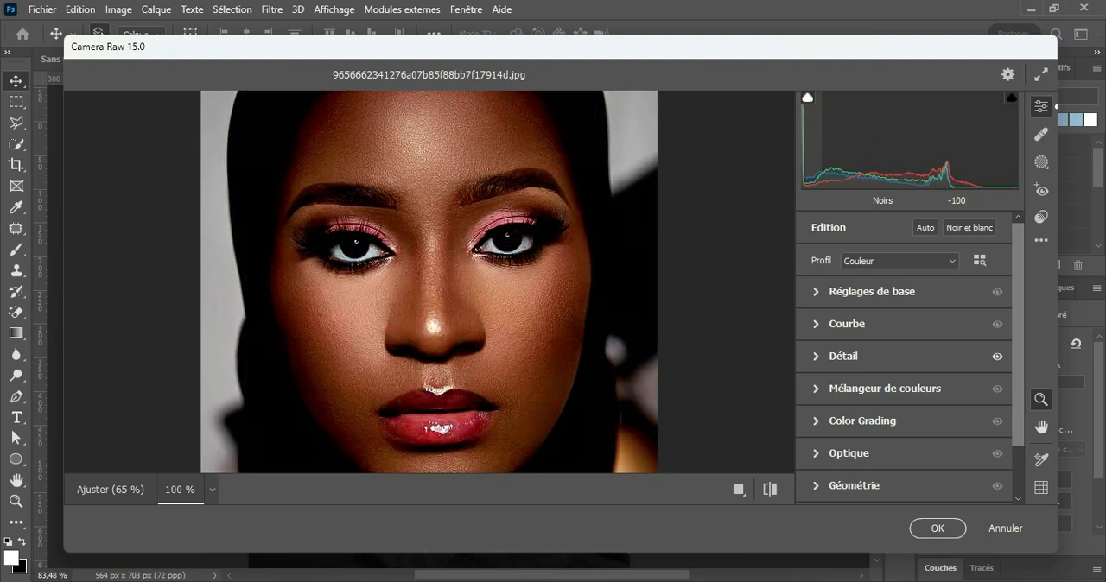
pyautogui.moveTo(807, 146)
pyautogui.mouseDown()
pyautogui.moveTo(824, 145)
pyautogui.moveTo(802, 145)
pyautogui.moveTo(814, 145)
pyautogui.mouseUp()
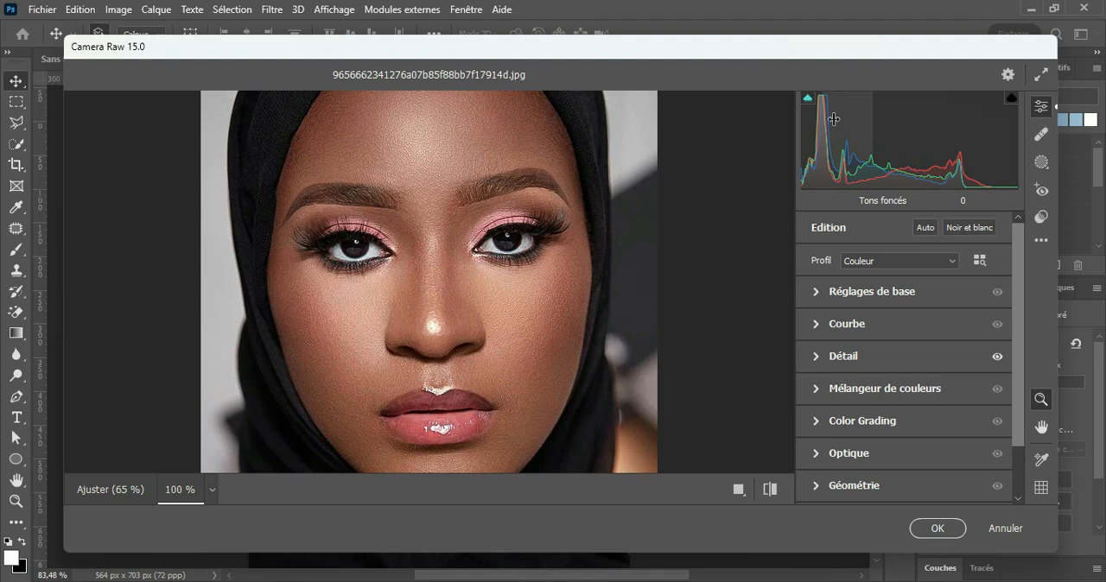
pyautogui.moveTo(835, 119); pyautogui.dragTo(750, 119)
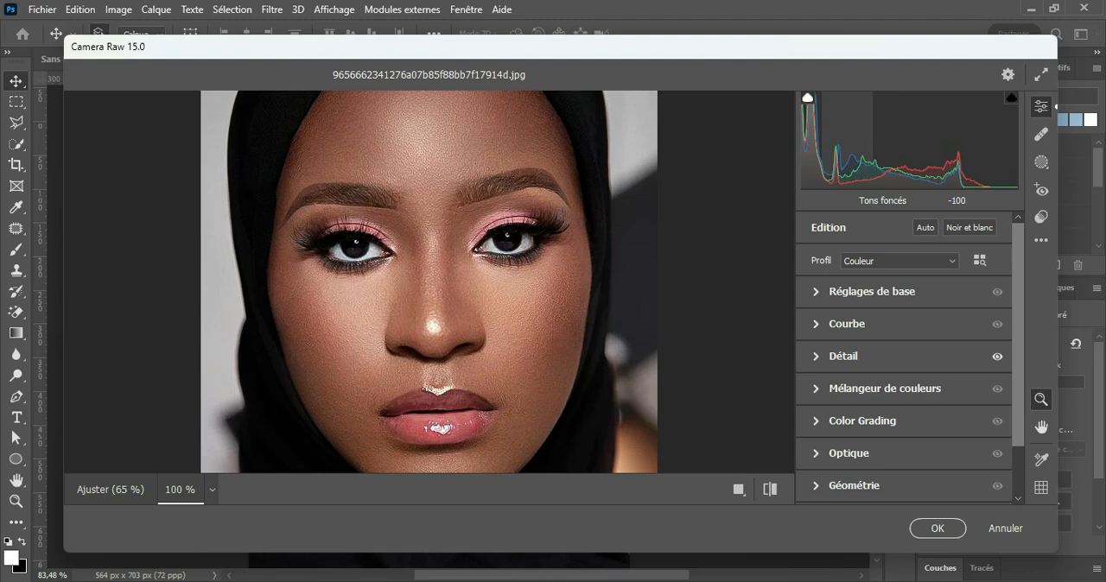
pyautogui.moveTo(750, 119); pyautogui.dragTo(939, 125)
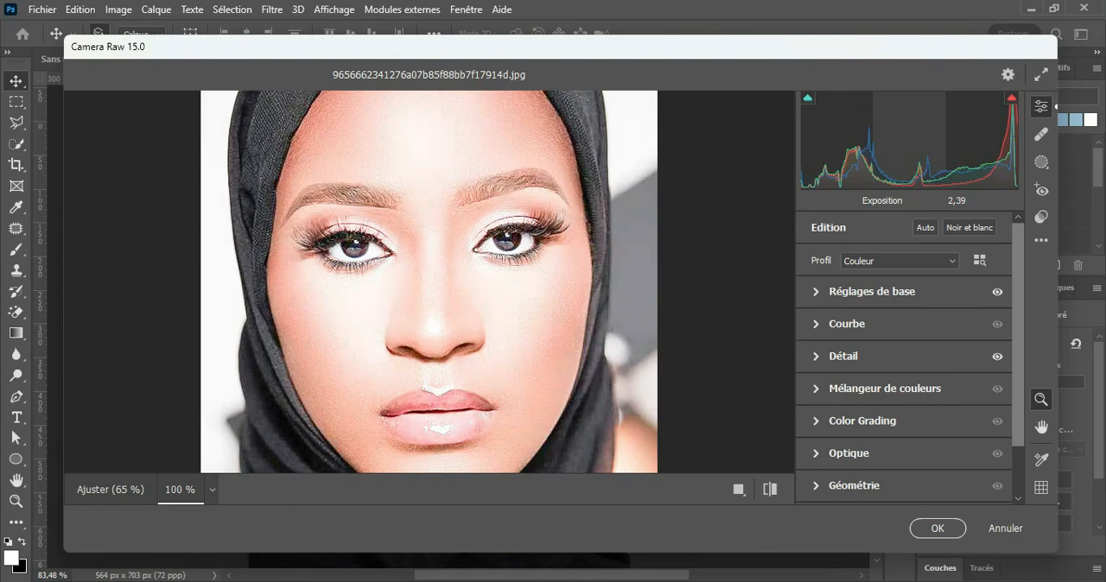
# Step: Bring Exposition back to neutral and try Tons clairs at -1 and Blancs at -100 directly on the histogram
pyautogui.moveTo(932, 142); pyautogui.dragTo(905, 143)
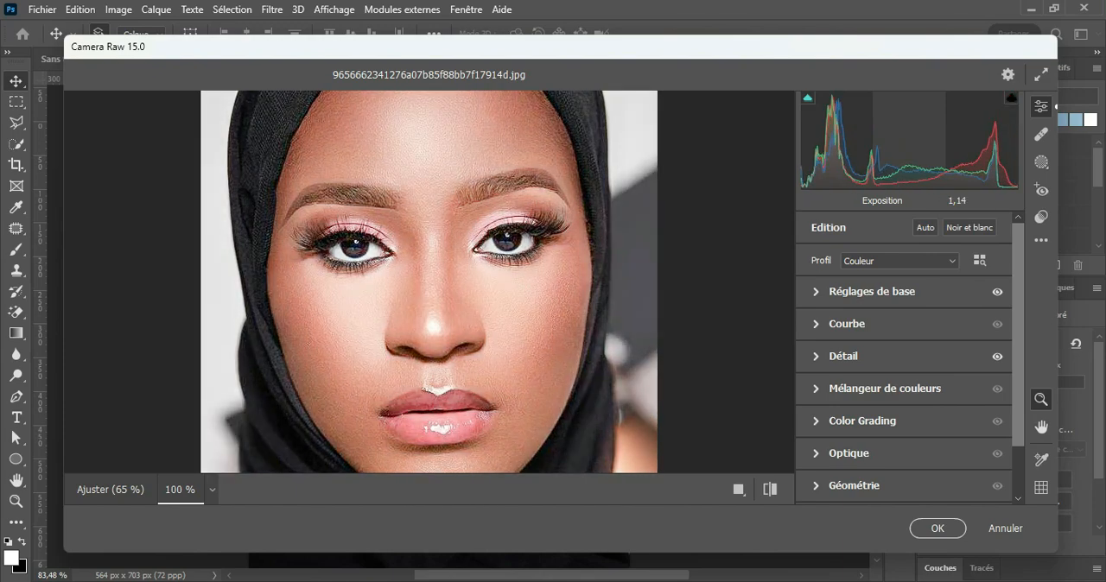
pyautogui.moveTo(905, 142); pyautogui.dragTo(860, 143)
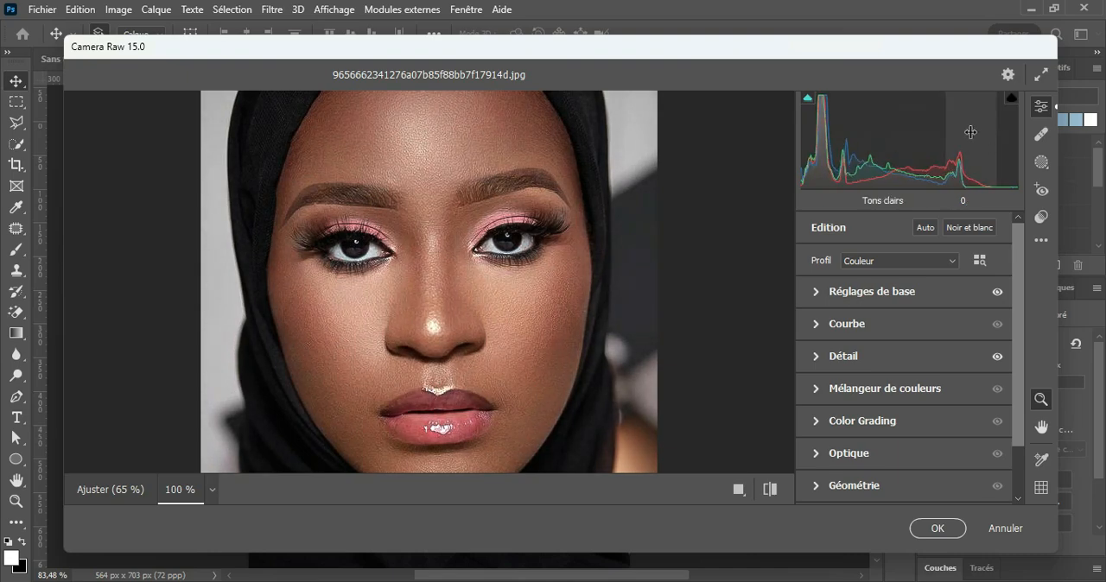
pyautogui.moveTo(970, 133)
pyautogui.mouseDown()
pyautogui.moveTo(797, 133)
pyautogui.moveTo(1105, 132)
pyautogui.moveTo(969, 132)
pyautogui.mouseUp()
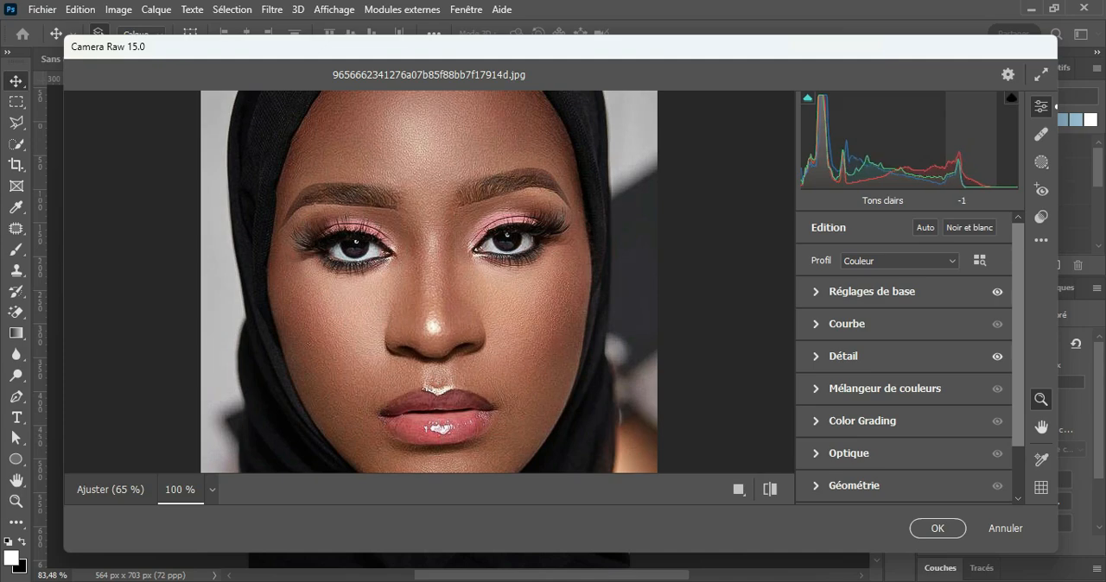
pyautogui.moveTo(1012, 138); pyautogui.dragTo(936, 138)
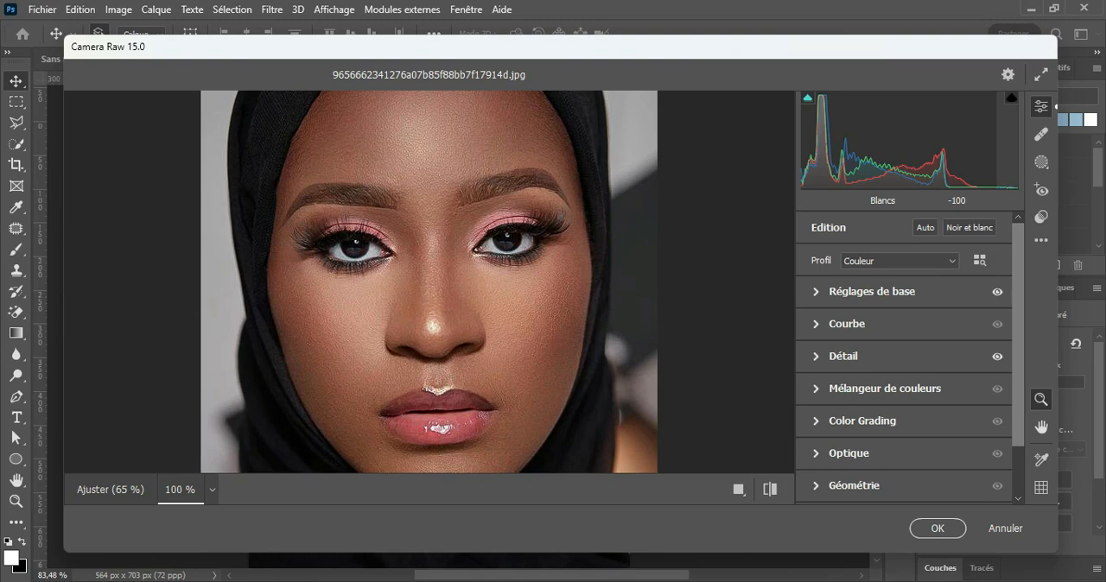
pyautogui.moveTo(926, 138); pyautogui.dragTo(1014, 139)
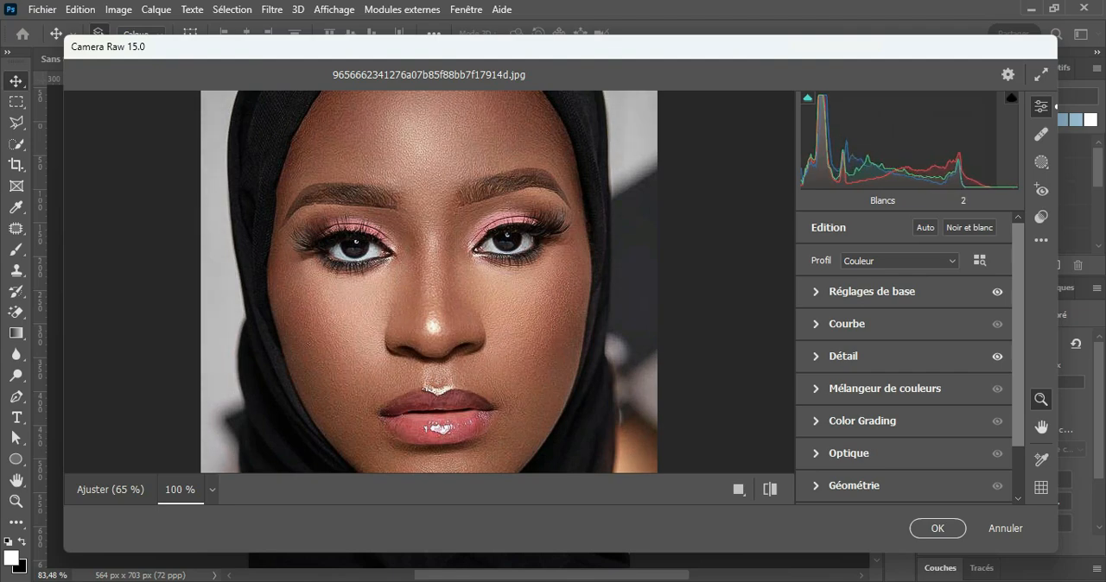
# Step: Deepen the portrait's dark areas by lowering Noirs and Tons foncés directly on the histogram
pyautogui.click(804, 139)
pyautogui.click(805, 139)
pyautogui.moveTo(804, 139)
pyautogui.mouseDown()
pyautogui.moveTo(821, 139)
pyautogui.moveTo(801, 139)
pyautogui.mouseUp()
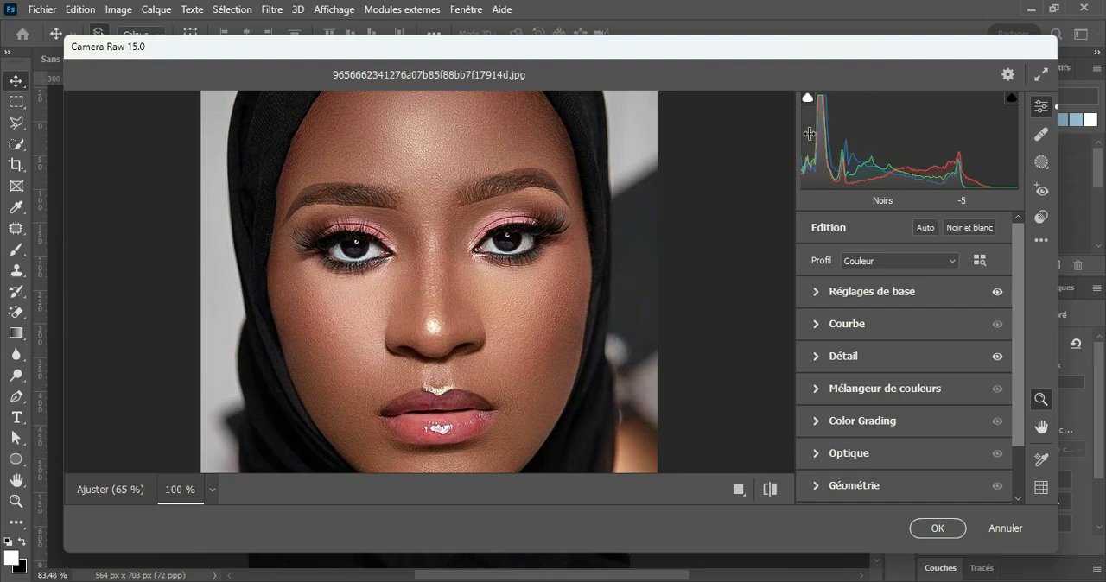
pyautogui.moveTo(810, 133); pyautogui.dragTo(797, 133)
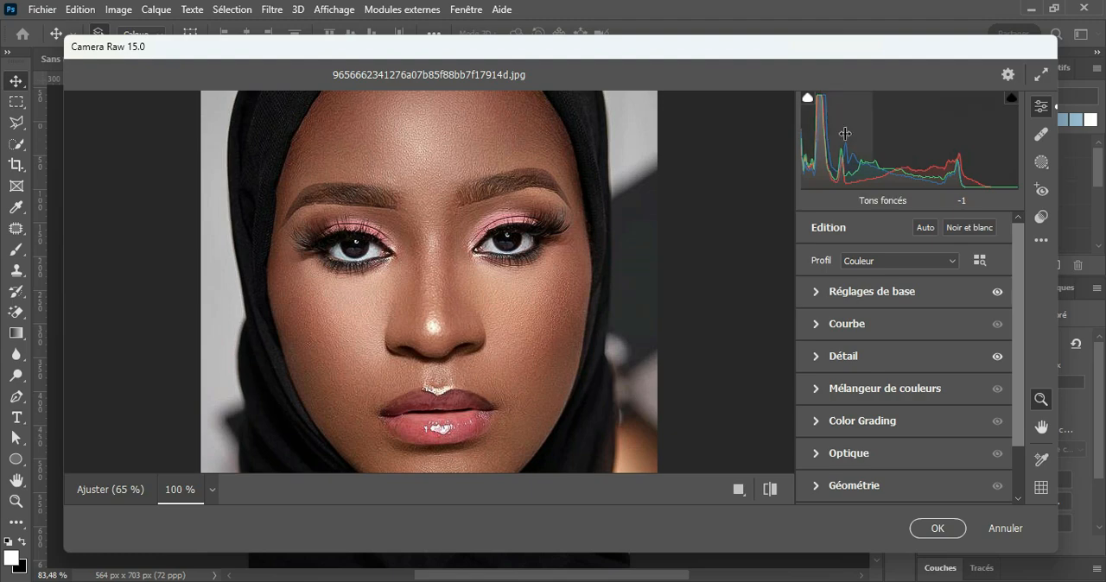
pyautogui.moveTo(845, 134)
pyautogui.mouseDown()
pyautogui.moveTo(883, 133)
pyautogui.moveTo(826, 133)
pyautogui.mouseUp()
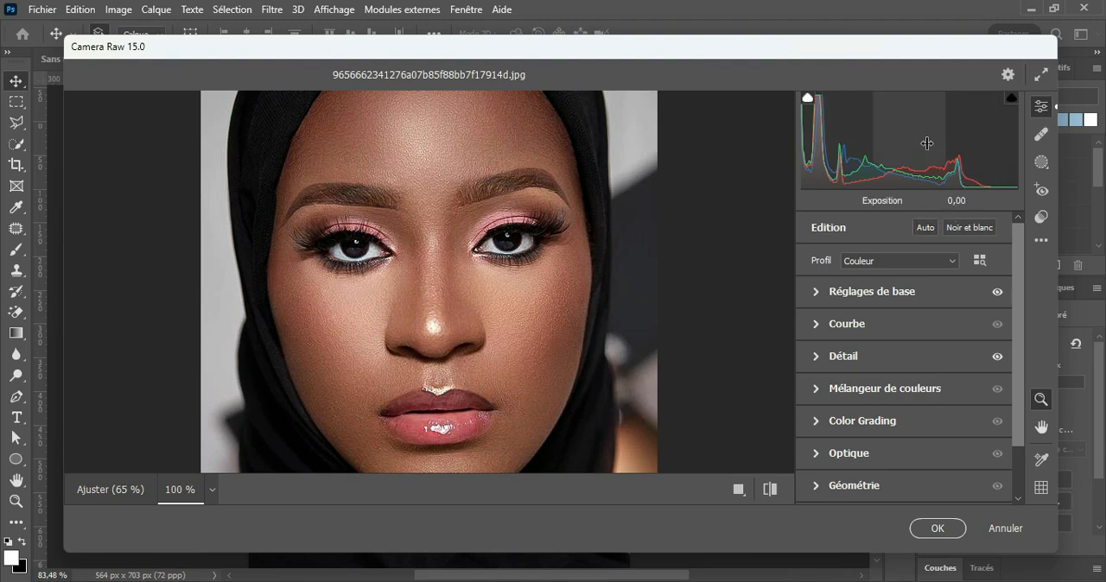
# Step: Lower Exposition and Blancs slightly and set Tons clairs to -17 directly on the histogram
pyautogui.moveTo(910, 137); pyautogui.dragTo(906, 143)
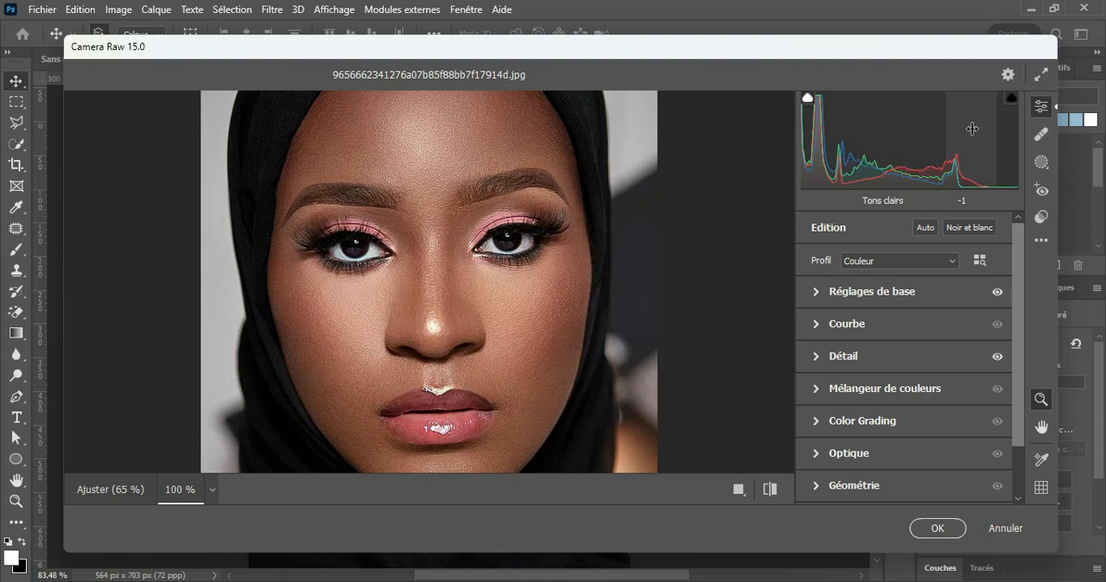
pyautogui.moveTo(972, 129); pyautogui.dragTo(963, 129)
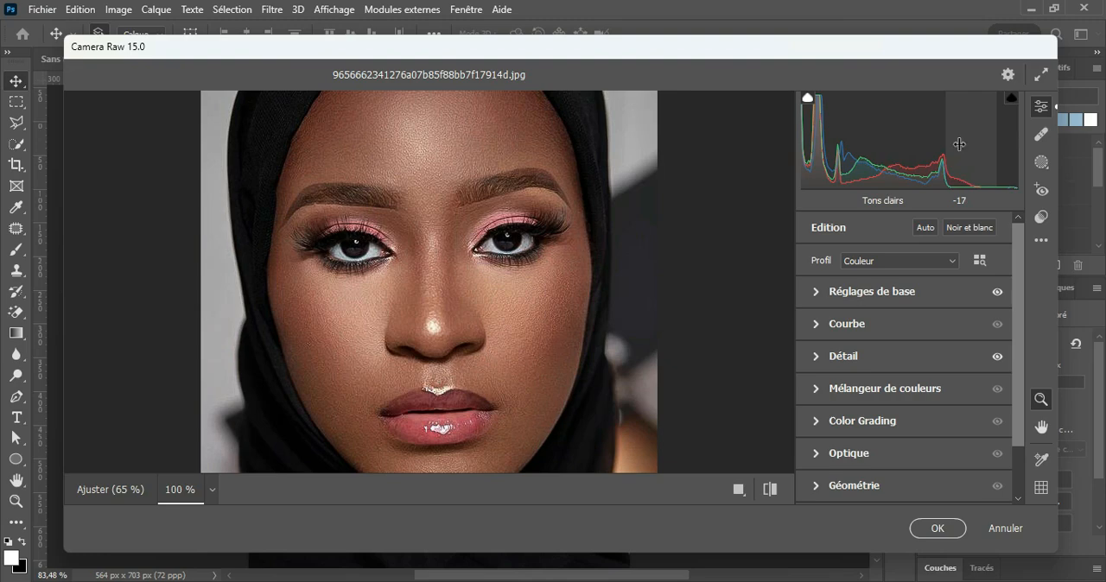
pyautogui.moveTo(1007, 131); pyautogui.dragTo(1000, 130)
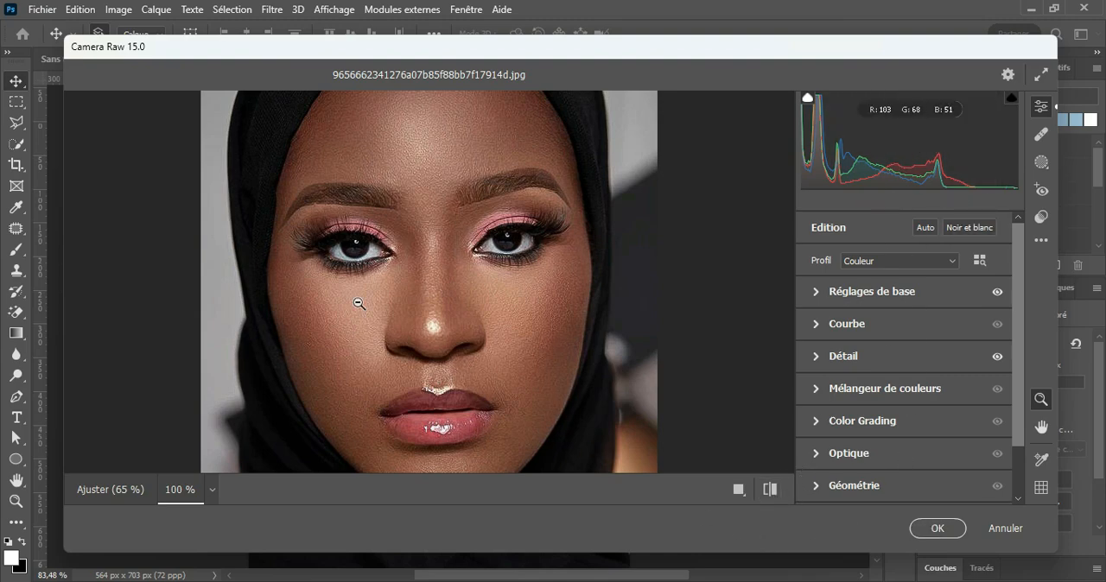
# Step: Compare the tonal adjustments on the portrait with the default settings
pyautogui.click(770, 490)
pyautogui.click(770, 490)
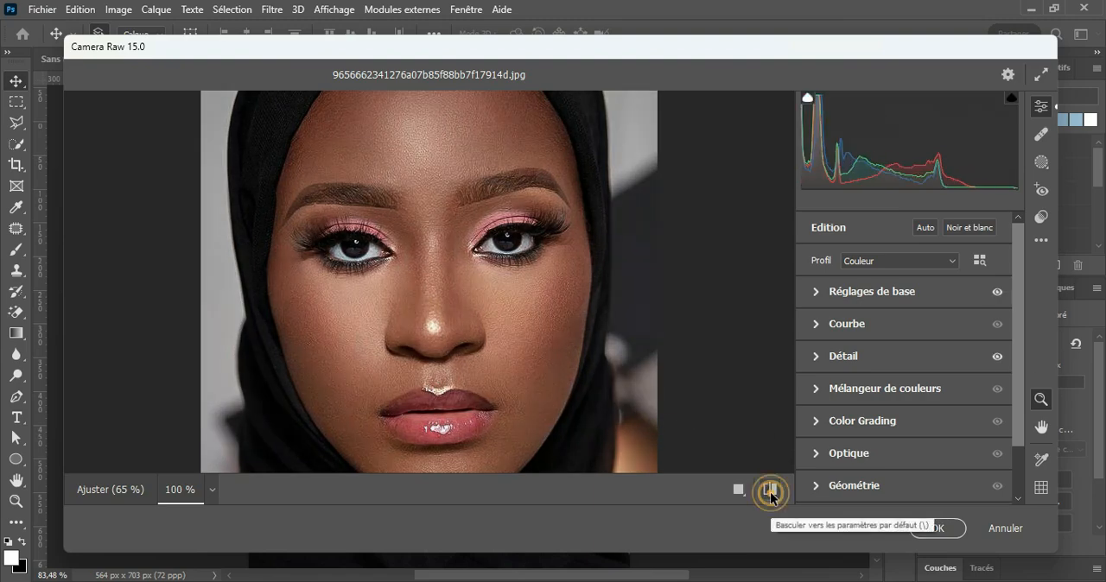
pyautogui.click(770, 490)
pyautogui.click(769, 490)
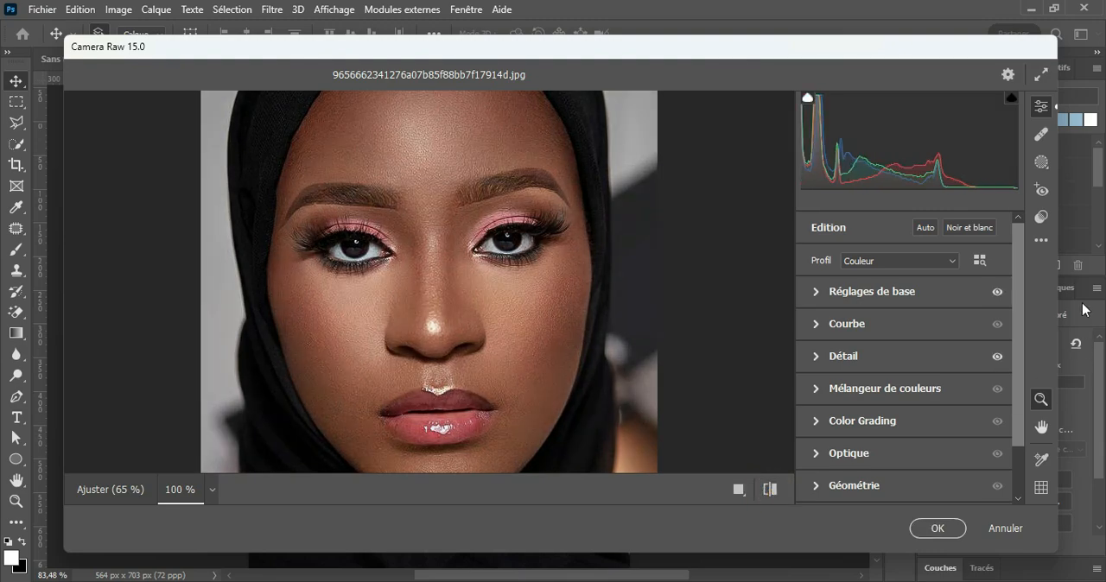
# Step: Under Etalonnage, set the Bleu primaire Teinte to -10 and its Saturation to +19
pyautogui.moveTo(1018, 245); pyautogui.dragTo(1016, 299)
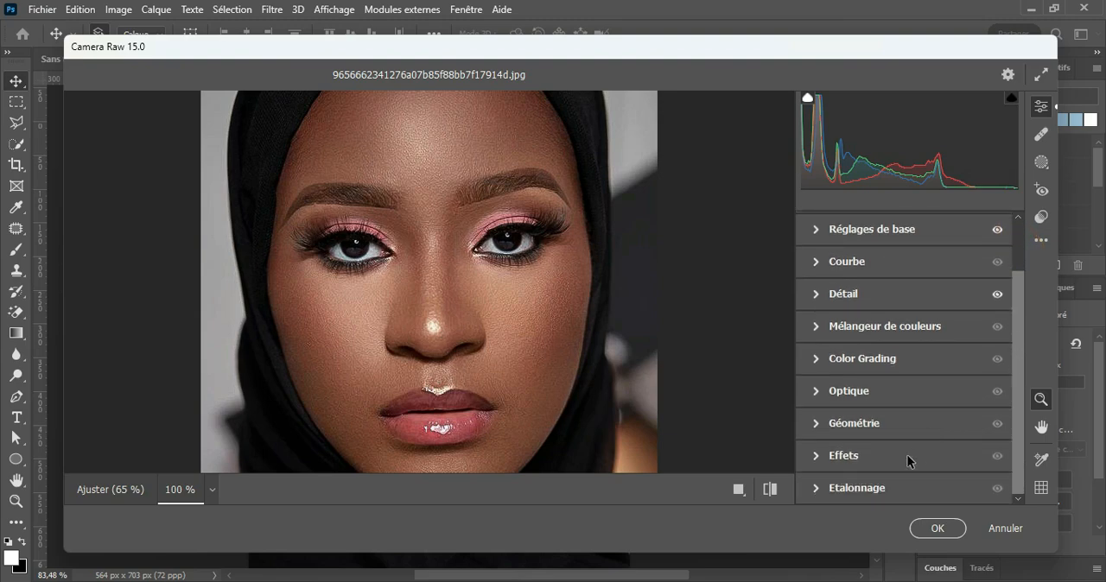
pyautogui.click(815, 489)
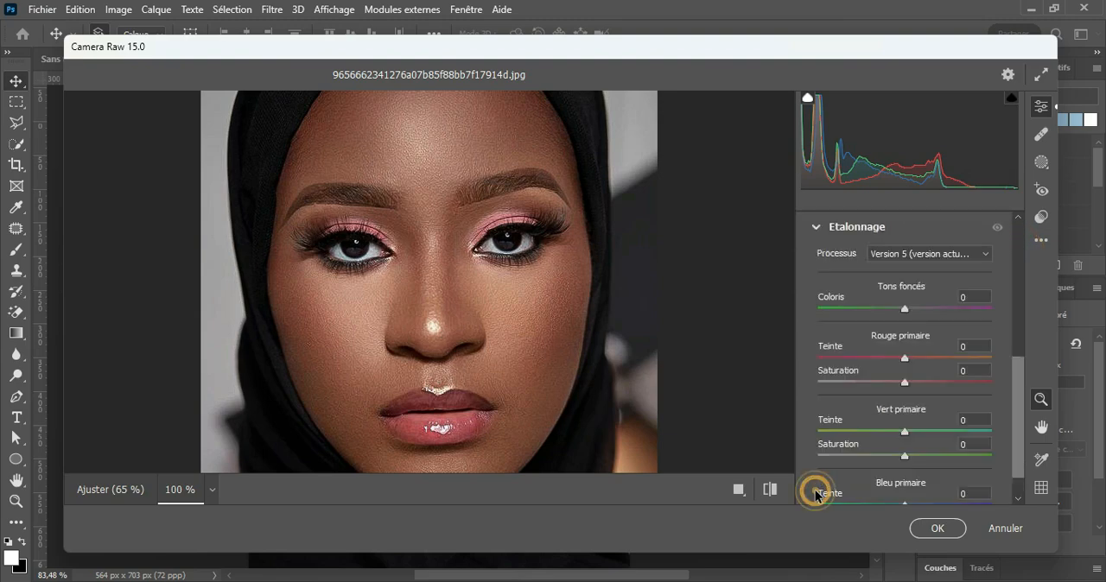
pyautogui.scroll(-1, 906, 385)
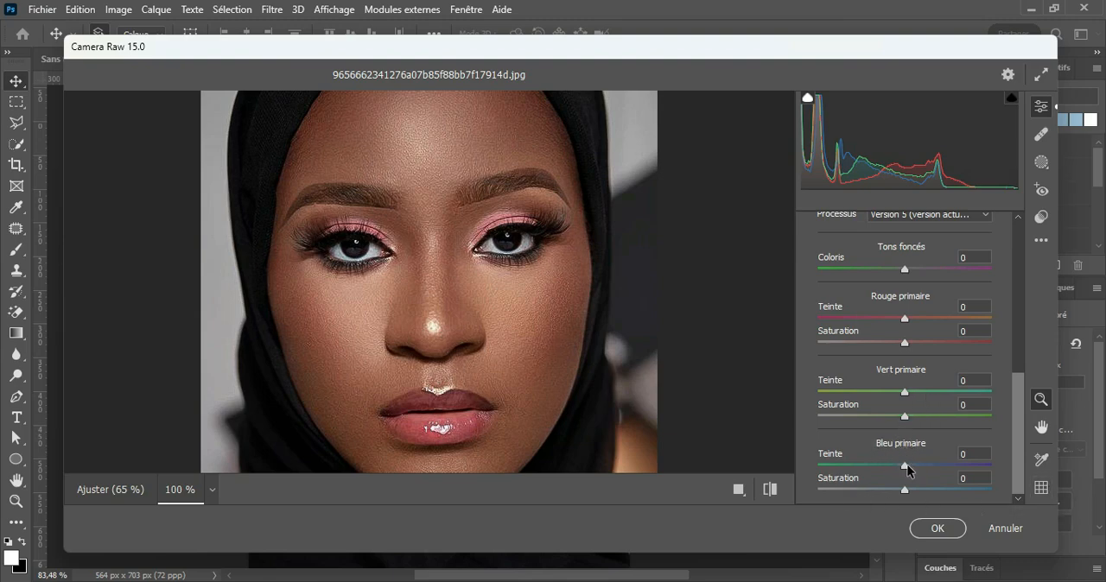
pyautogui.moveTo(905, 470); pyautogui.dragTo(925, 499)
pyautogui.moveTo(924, 500); pyautogui.dragTo(921, 509)
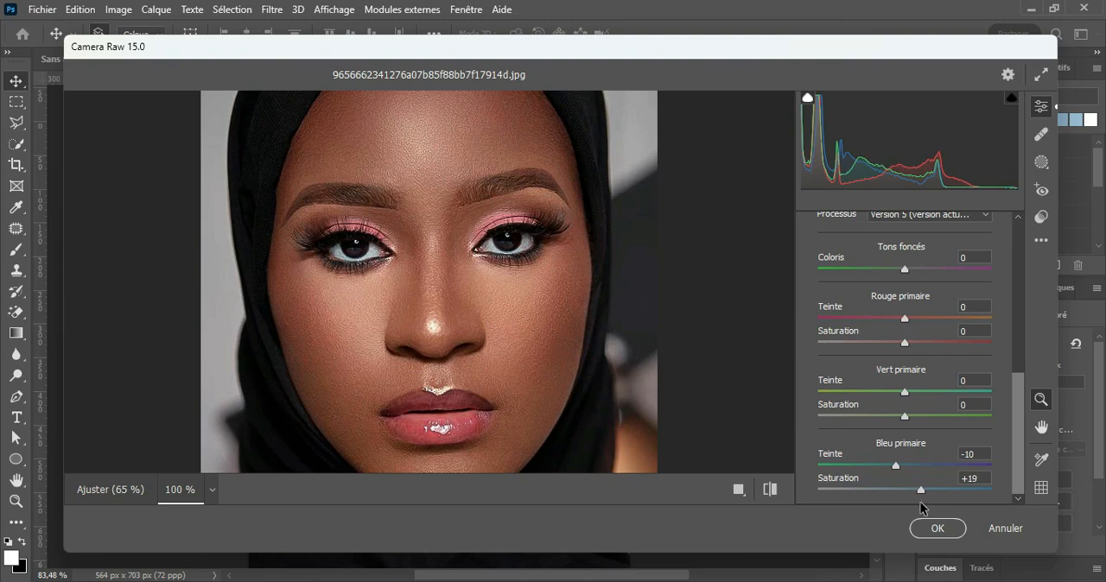
# Step: Set the Vert primaire Teinte to -3 in the Etalonnage settings
pyautogui.moveTo(903, 392)
pyautogui.mouseDown()
pyautogui.moveTo(865, 397)
pyautogui.moveTo(901, 398)
pyautogui.mouseUp()
pyautogui.click(975, 381)
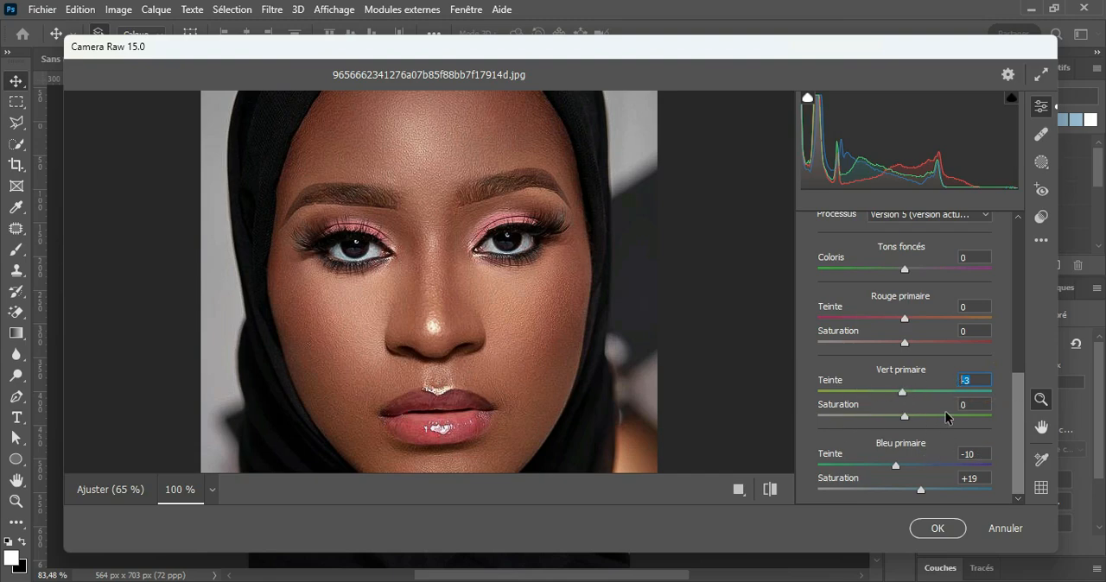
pyautogui.click(981, 455)
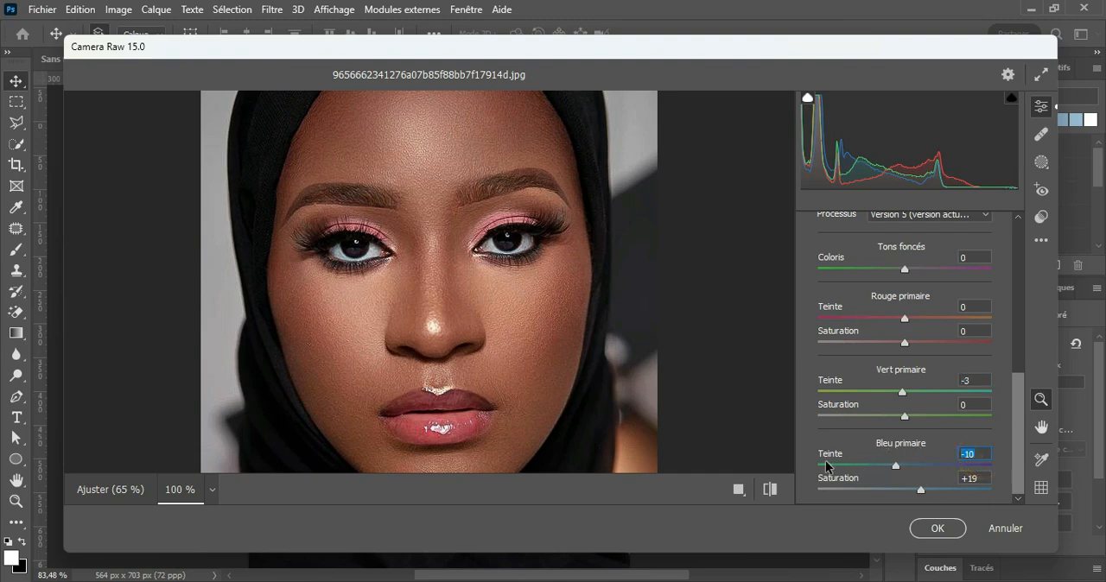
pyautogui.click(982, 477)
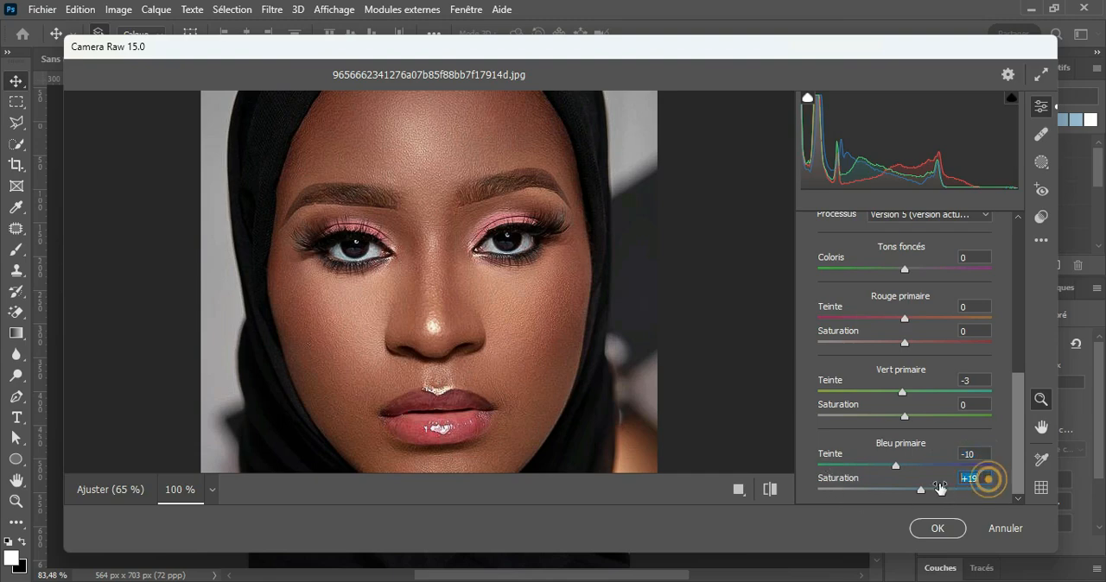
# Step: Compare the calibrated portrait with its default settings and apply the Camera Raw filter to the smart object
pyautogui.click(770, 490)
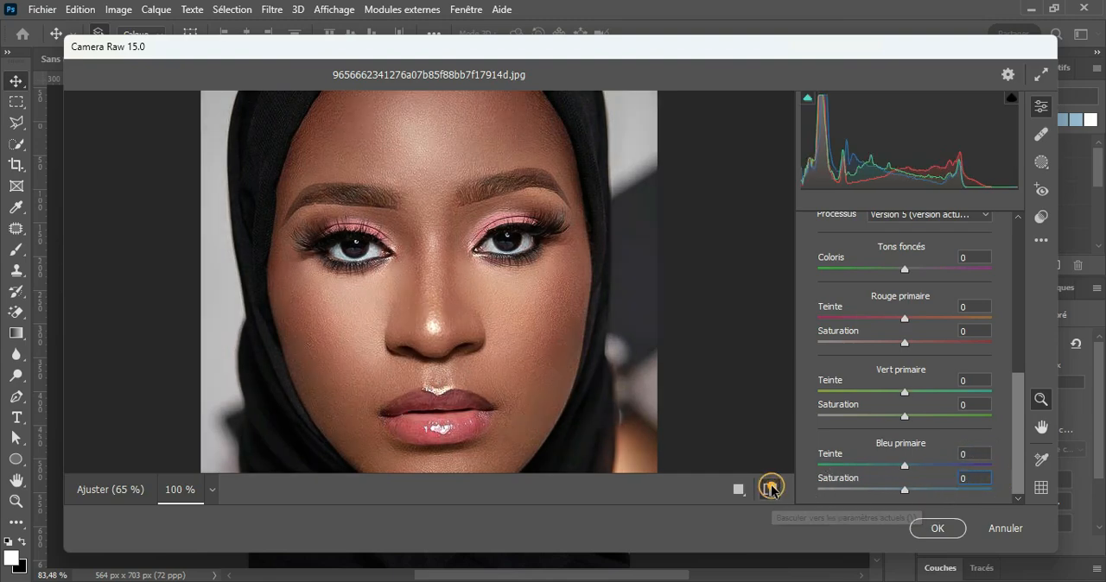
pyautogui.click(770, 490)
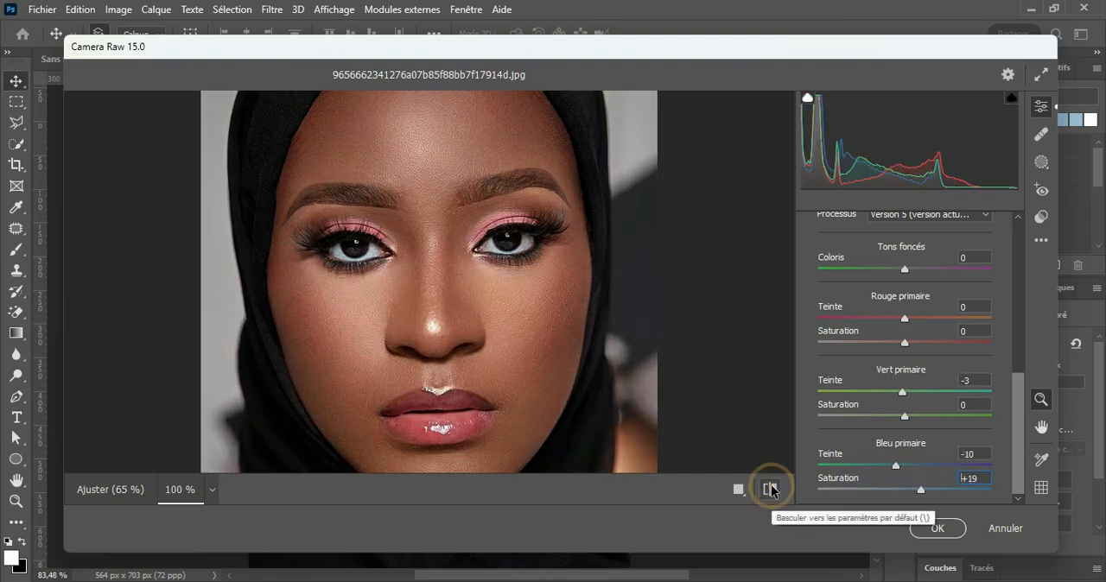
pyautogui.click(937, 529)
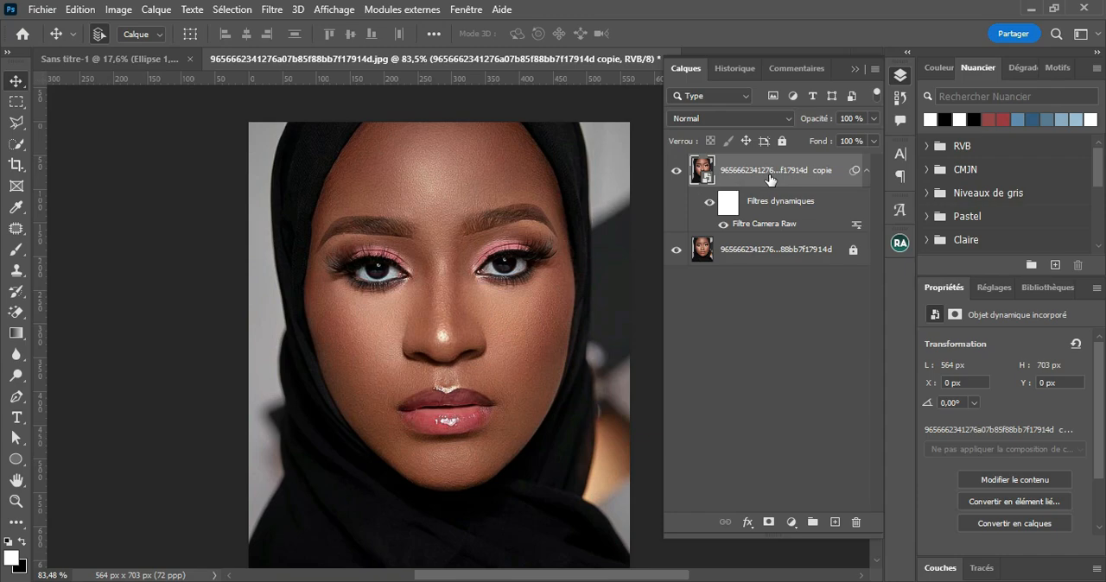
# Step: Compare the filtered copy with the original and review its Camera Raw smart filter settings without changing them
pyautogui.click(678, 171)
pyautogui.click(679, 172)
pyautogui.click(866, 171)
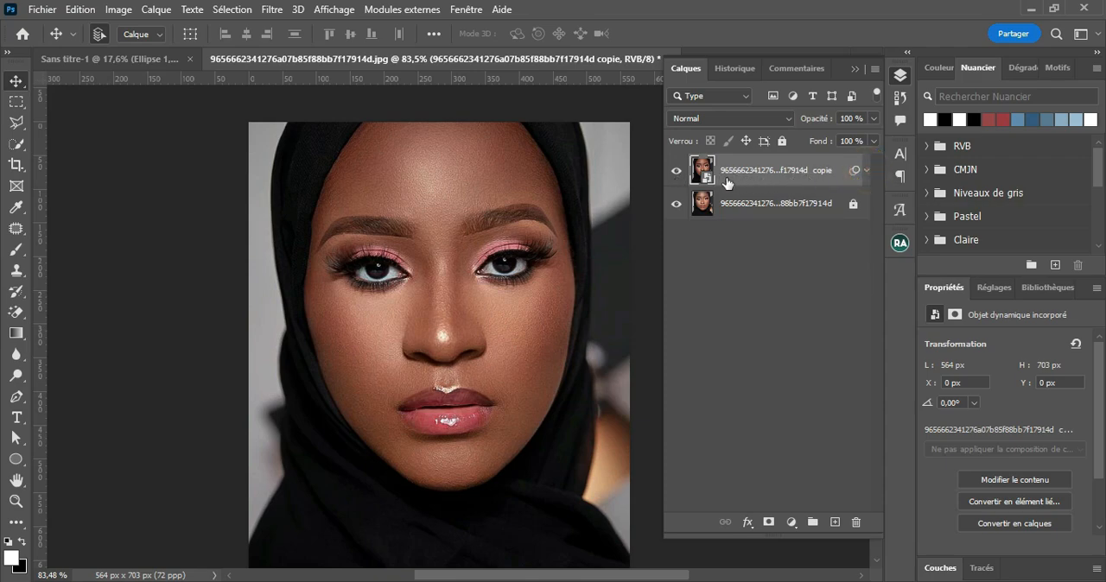
pyautogui.click(865, 173)
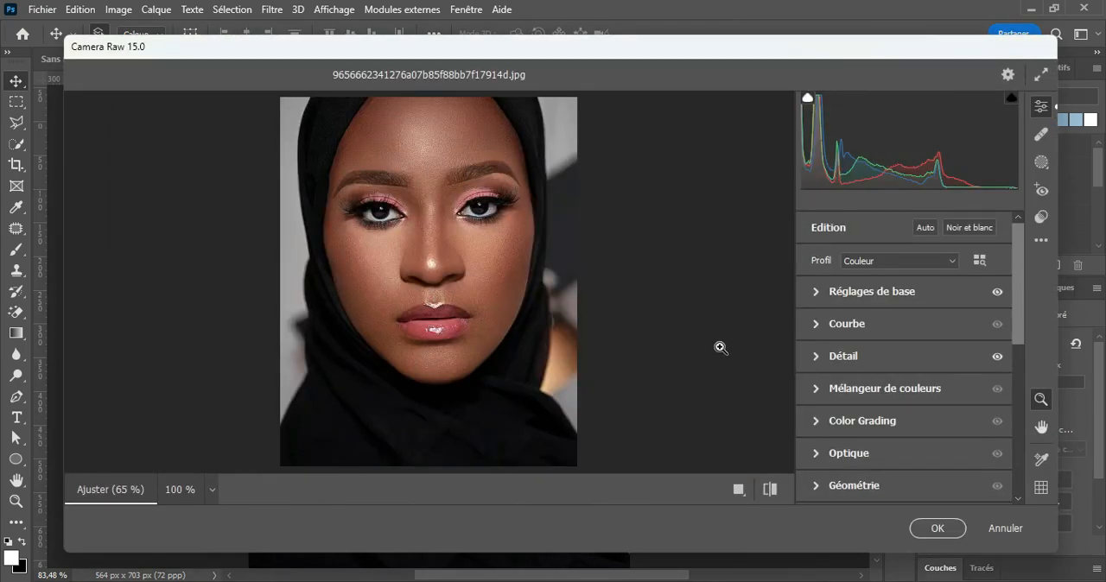
pyautogui.click(1002, 528)
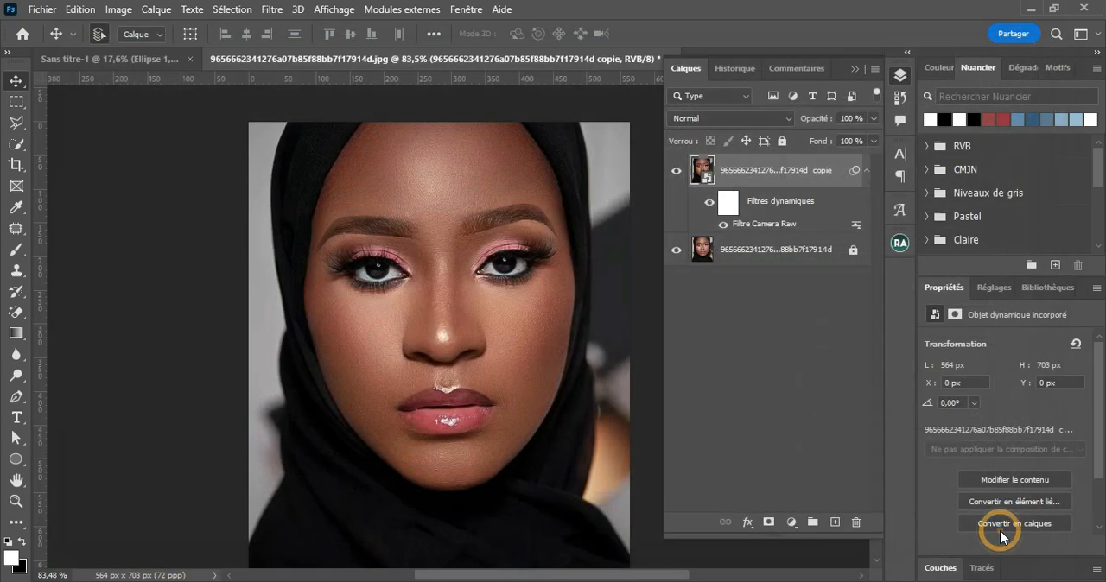
pyautogui.click(866, 172)
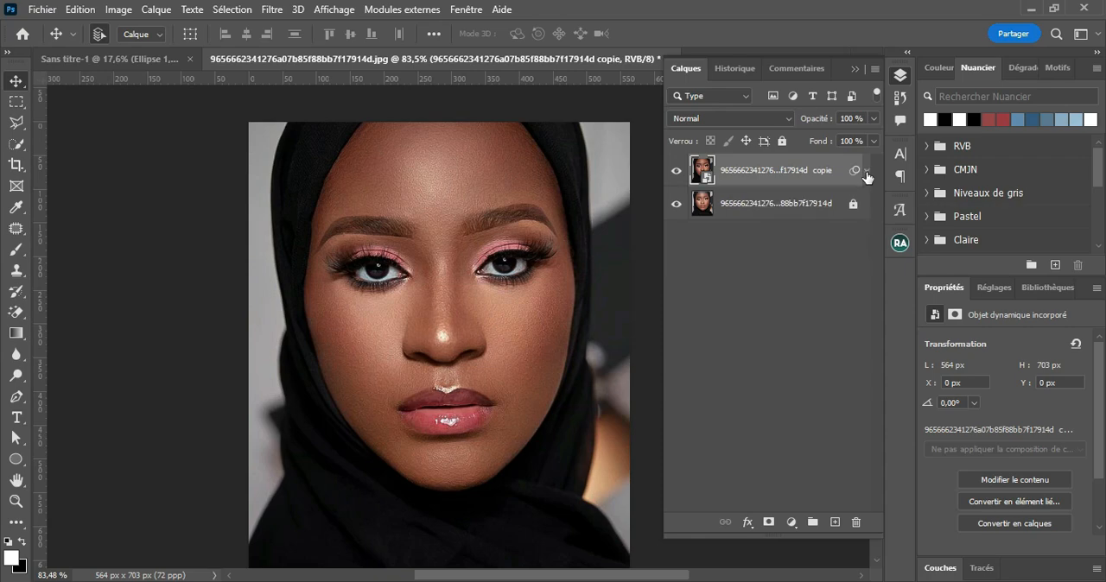
# Step: Rasterize the filtered smart-object copy and duplicate the resulting pixel layer
pyautogui.rightClick(771, 176)
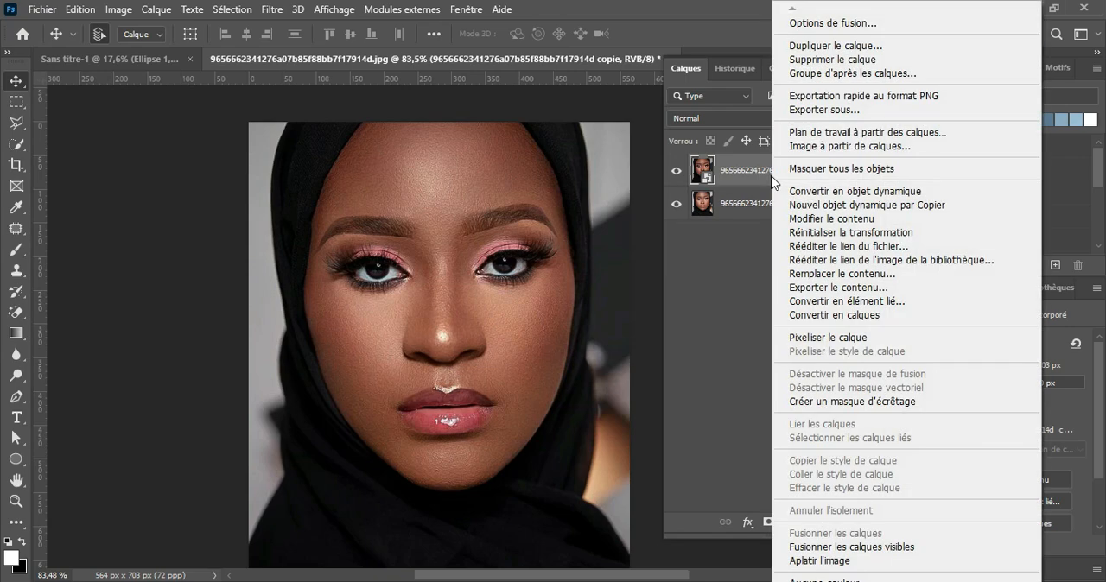
pyautogui.click(825, 339)
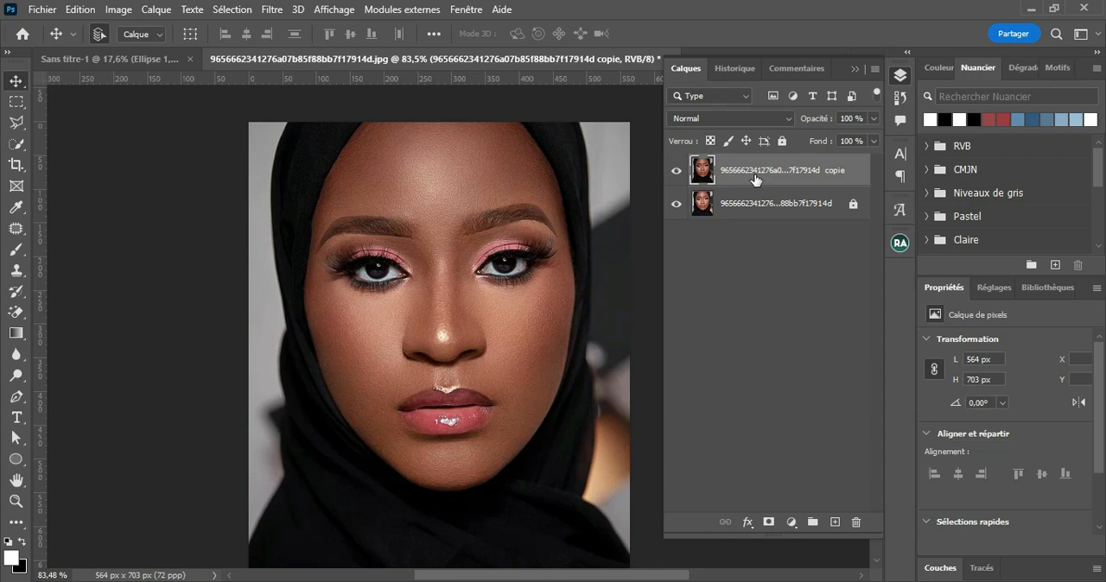
pyautogui.hotkey('ctrl', 'j')
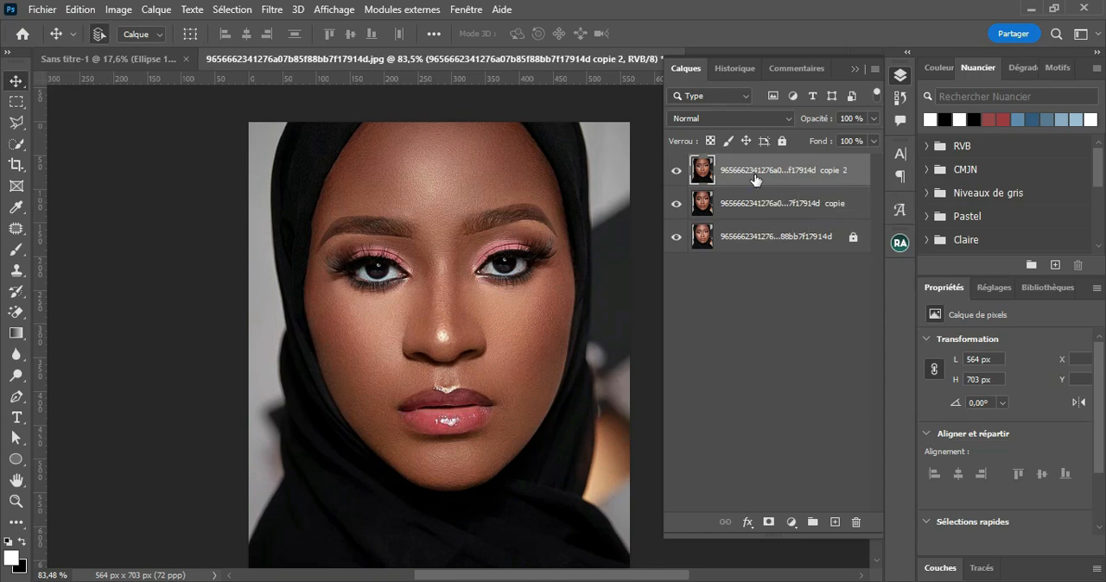
# Step: Rename the lower of the two portrait copies as FILTRE and convert it to a smart object
pyautogui.doubleClick(776, 203)
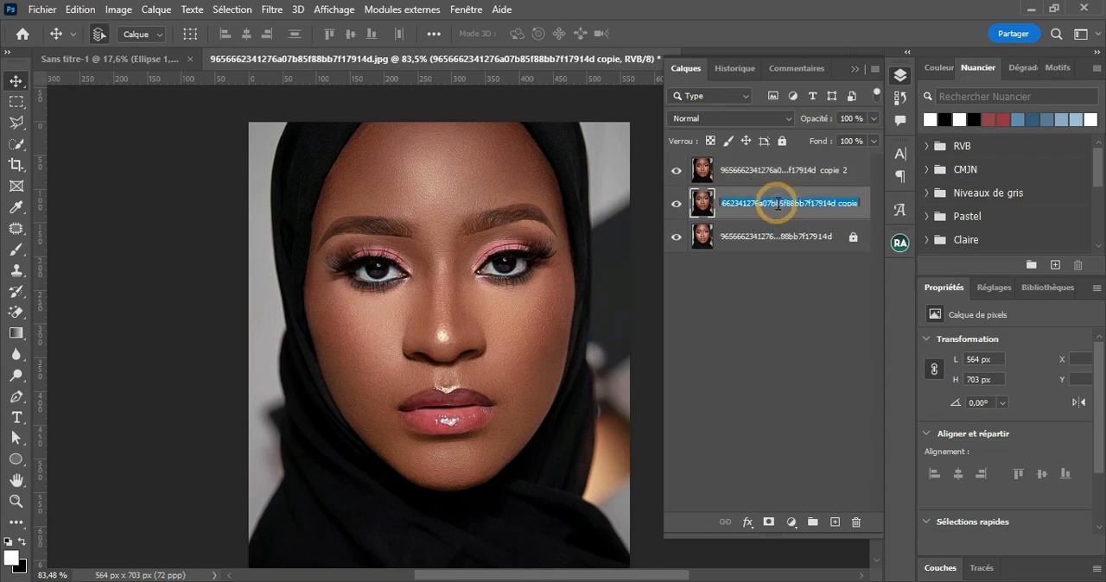
pyautogui.write('FIL')
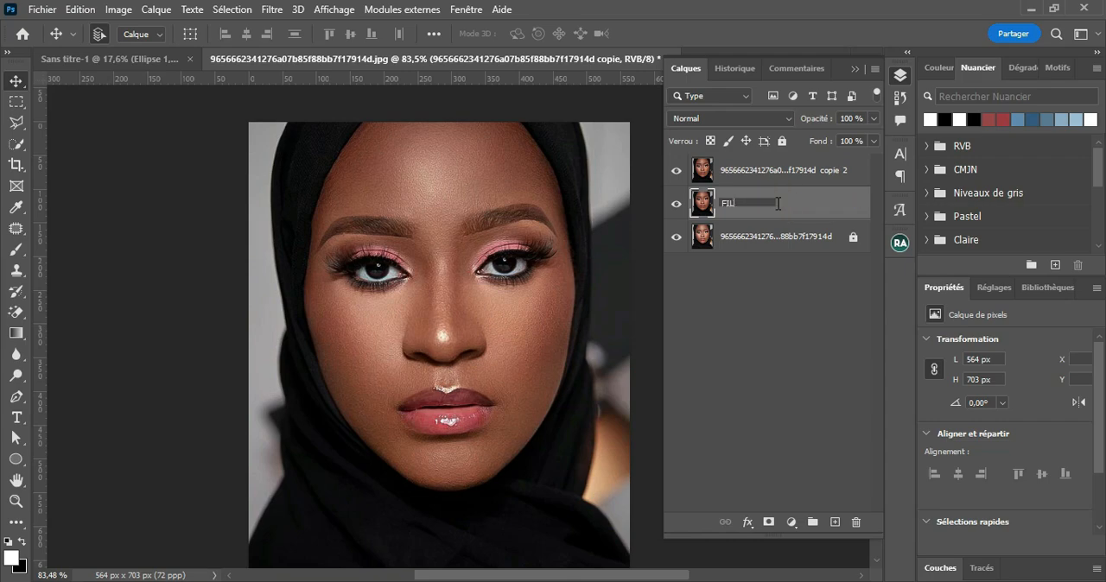
pyautogui.write('TRE')
pyautogui.press('Return')
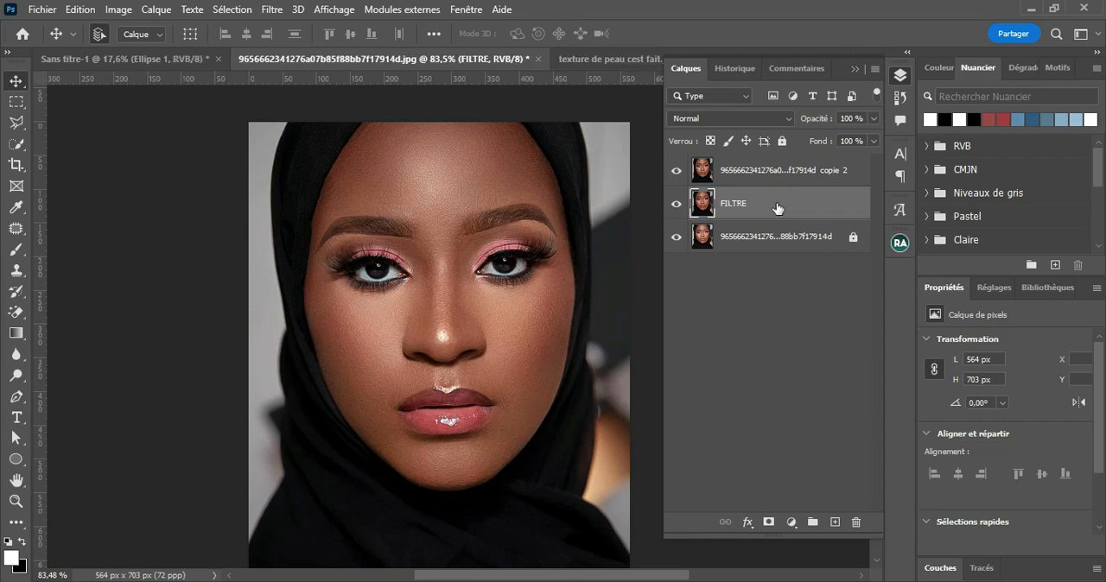
pyautogui.rightClick(776, 208)
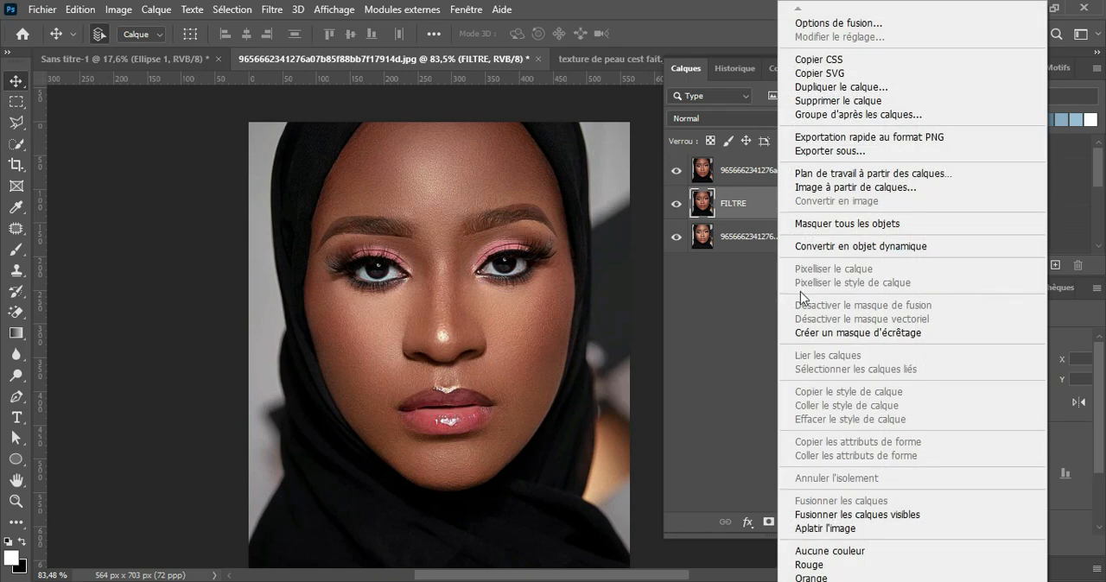
pyautogui.click(834, 248)
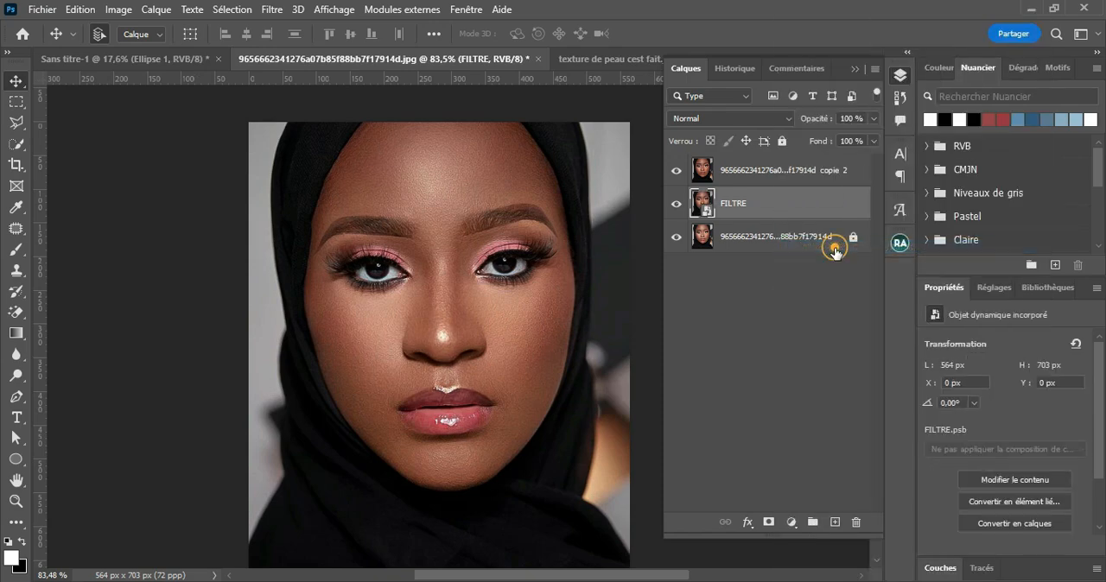
# Step: Rename the topmost portrait copy as BF
pyautogui.click(766, 173)
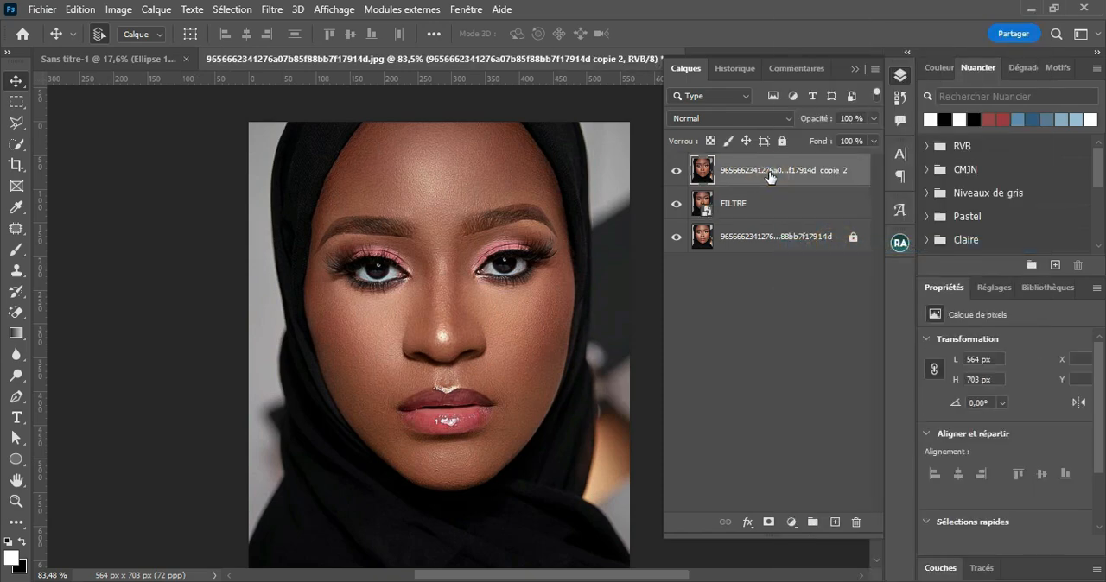
pyautogui.doubleClick(770, 172)
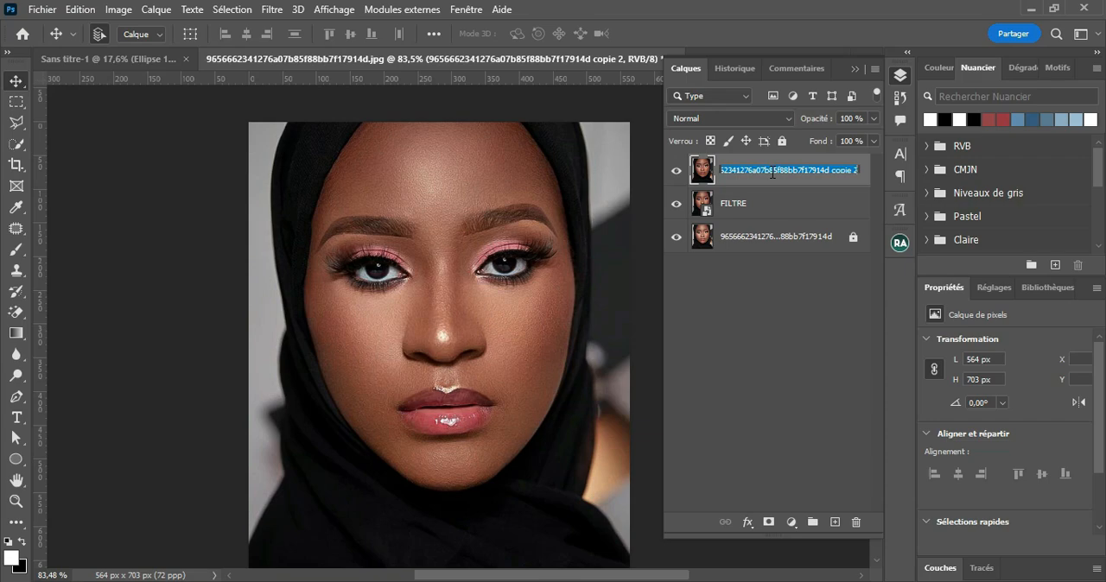
pyautogui.write('BF')
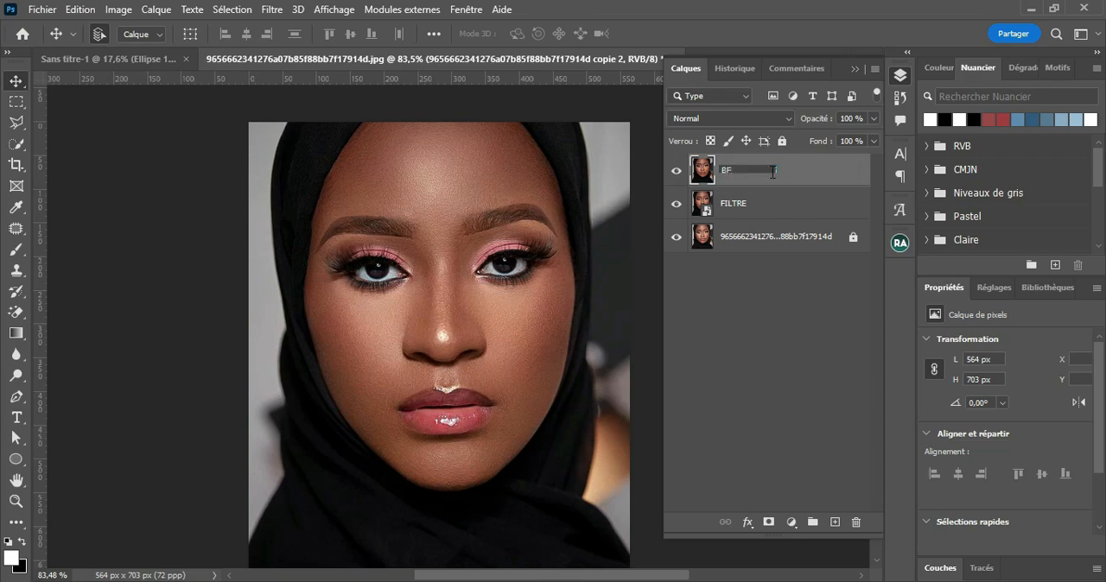
pyautogui.press('Return')
pyautogui.click(788, 171)
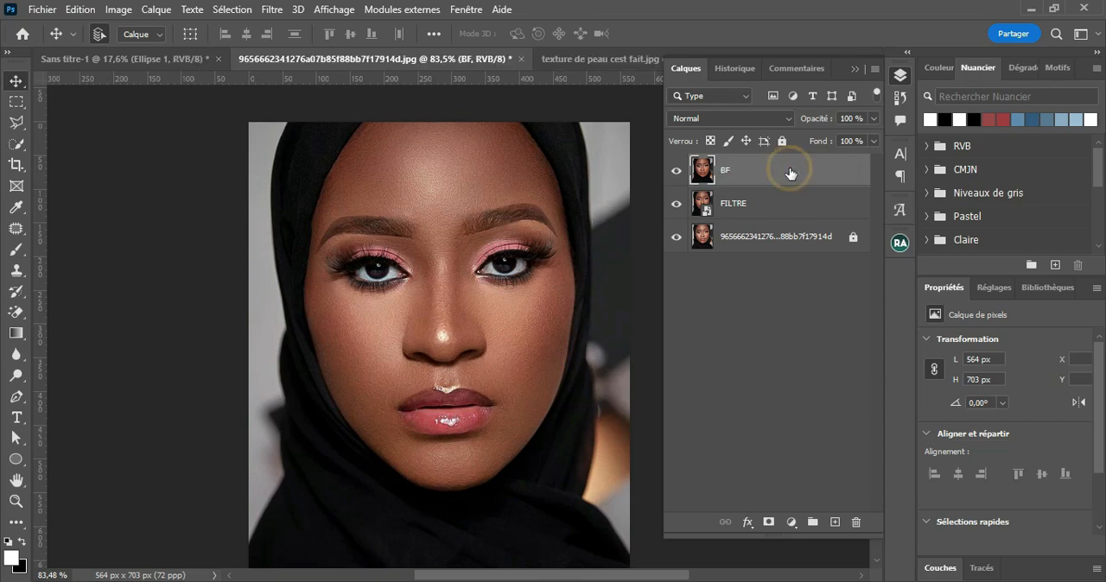
# Step: Duplicate the BF layer and rename the duplicate as HF
pyautogui.hotkey('ctrl', 'j')
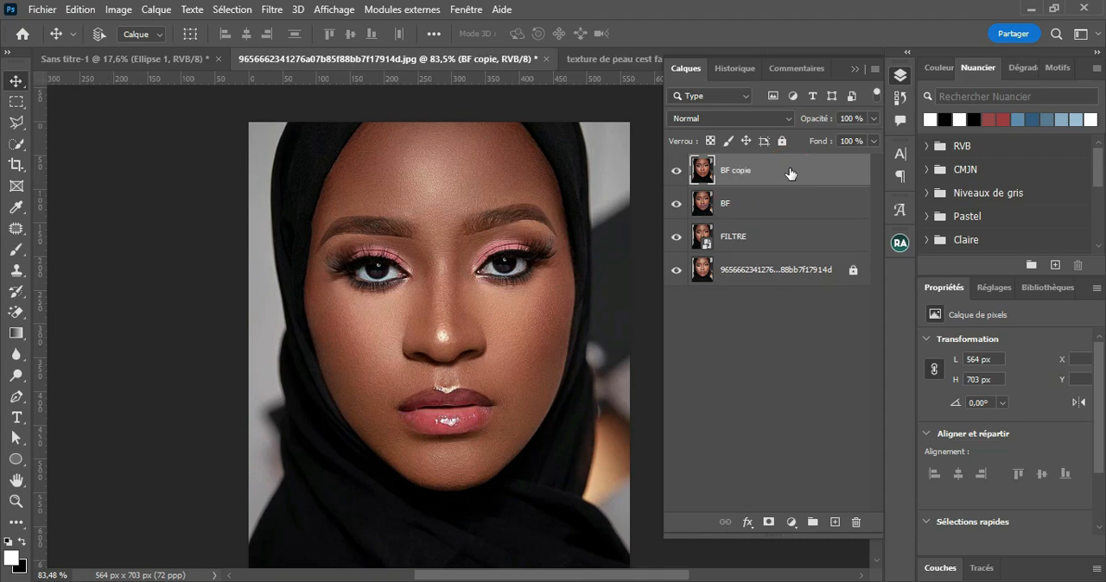
pyautogui.doubleClick(731, 172)
pyautogui.write('HF')
pyautogui.press('Return')
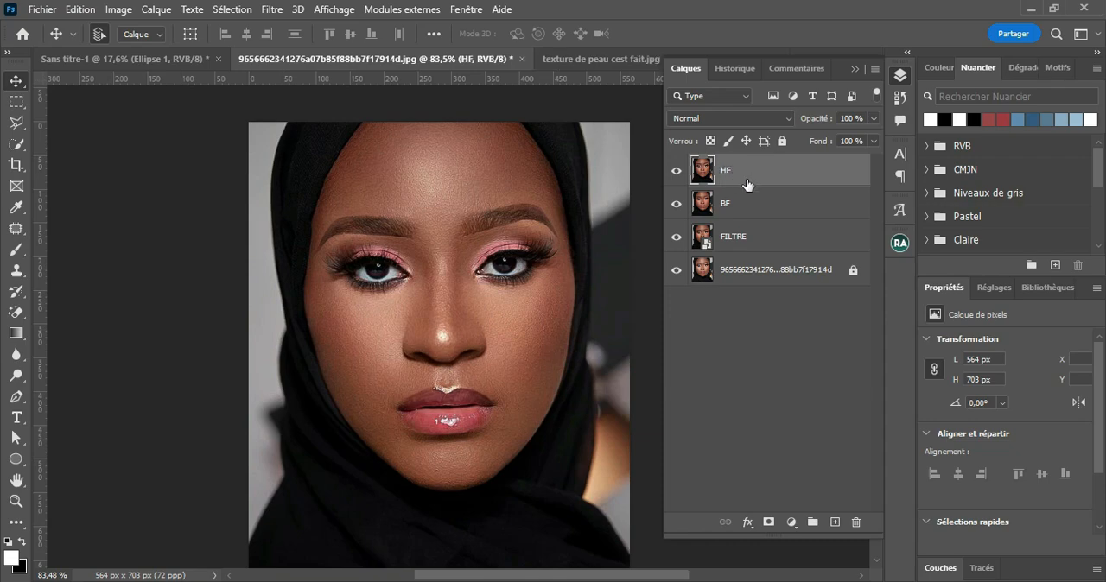
# Step: Group the HF and BF layers, name the group SP, and expand it to show both layers
pyautogui.click(775, 175)
pyautogui.keyDown('shift'); pyautogui.click(777, 201); pyautogui.keyUp('shift')
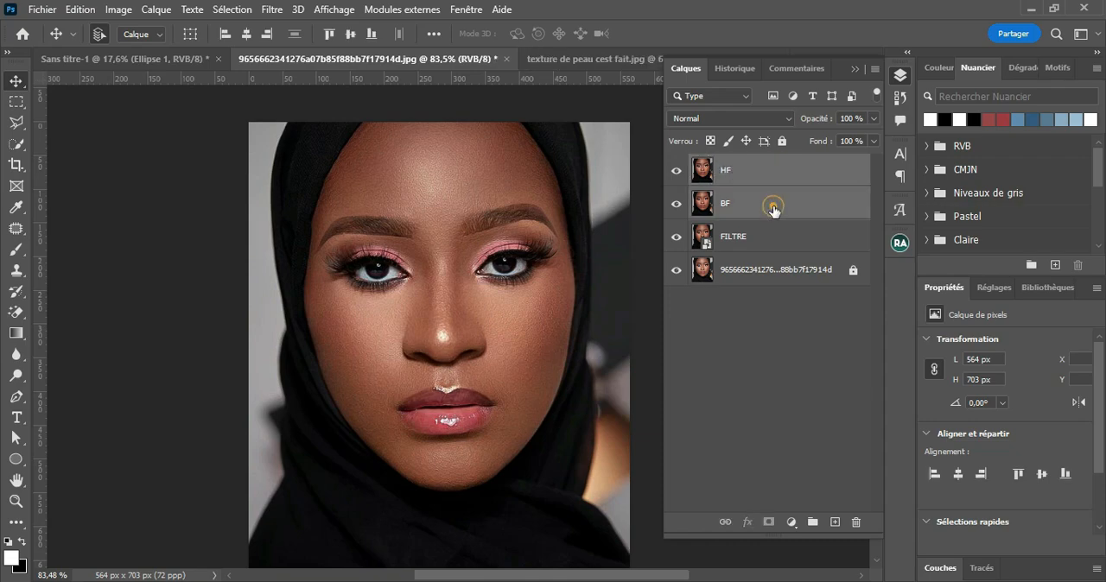
pyautogui.click(814, 523)
pyautogui.doubleClick(741, 164)
pyautogui.write('SP')
pyautogui.press('Return')
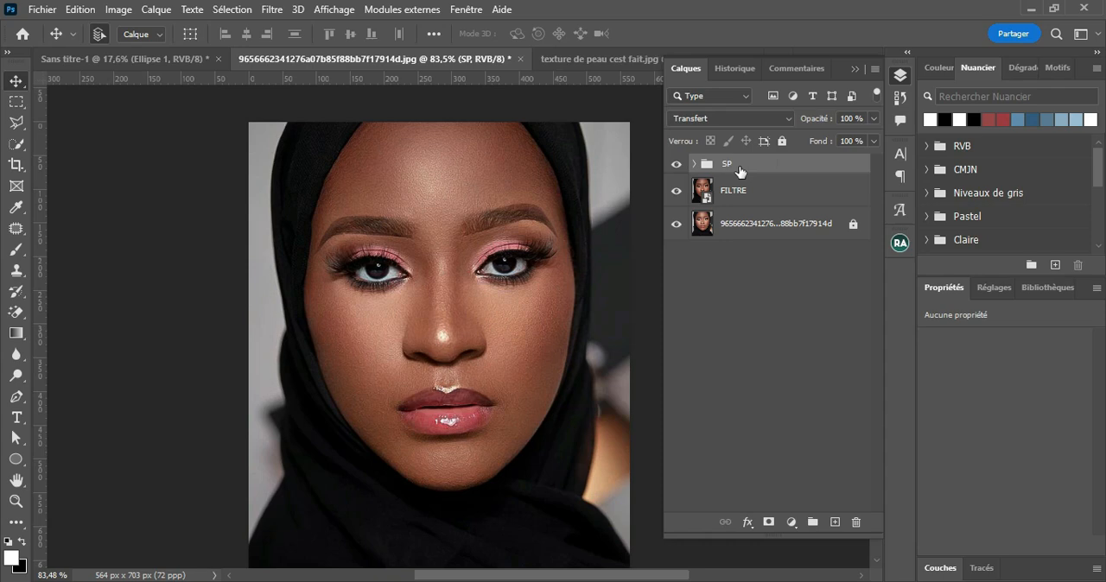
pyautogui.click(694, 164)
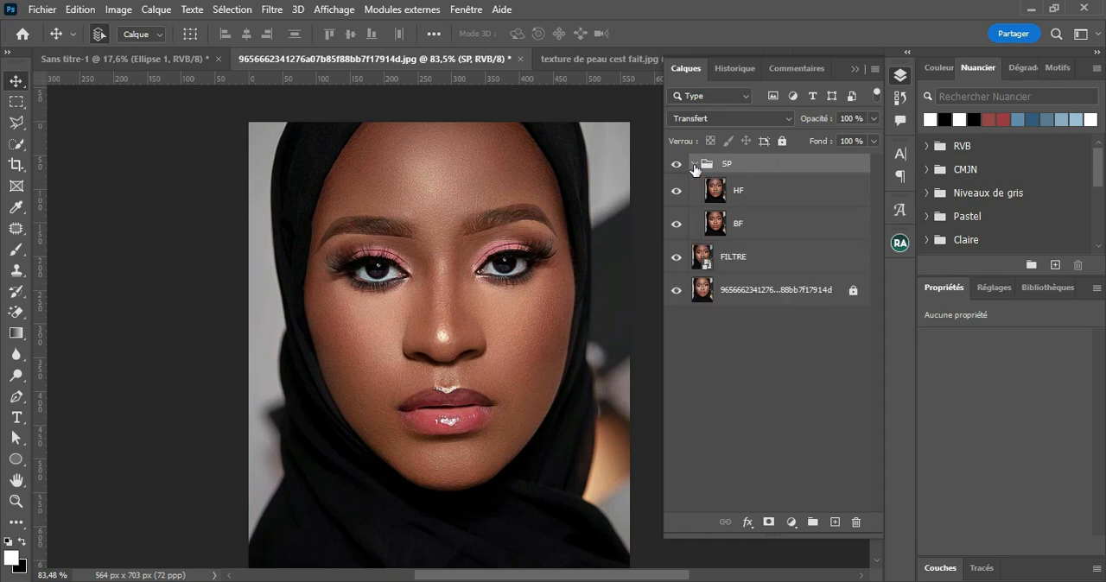
# Step: Hide the HF layer and apply a Gaussian Blur with a slightly reduced radius to the BF layer
pyautogui.click(736, 232)
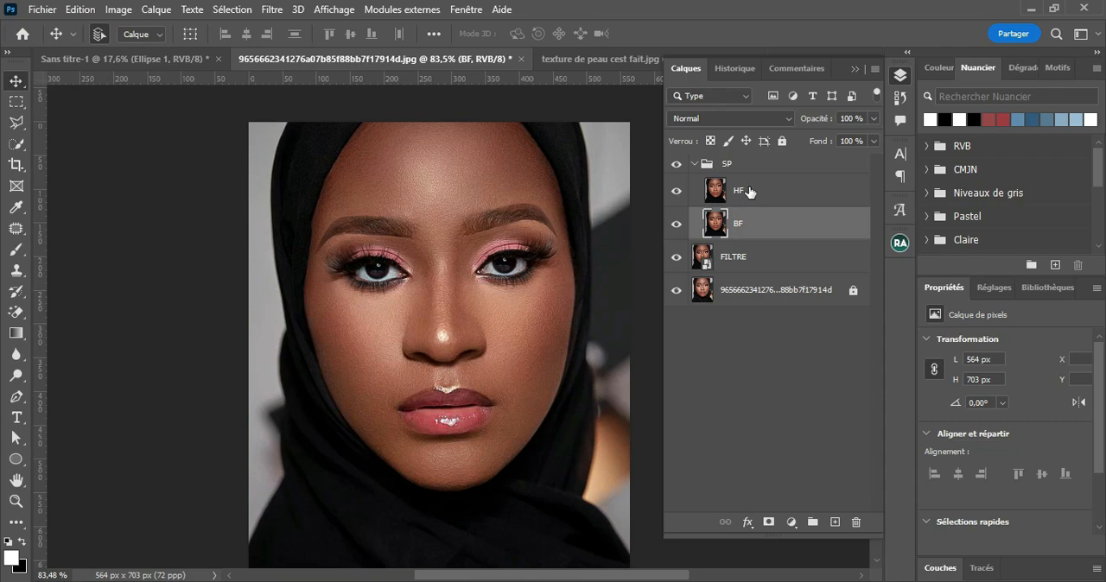
pyautogui.click(749, 191)
pyautogui.click(677, 191)
pyautogui.click(748, 221)
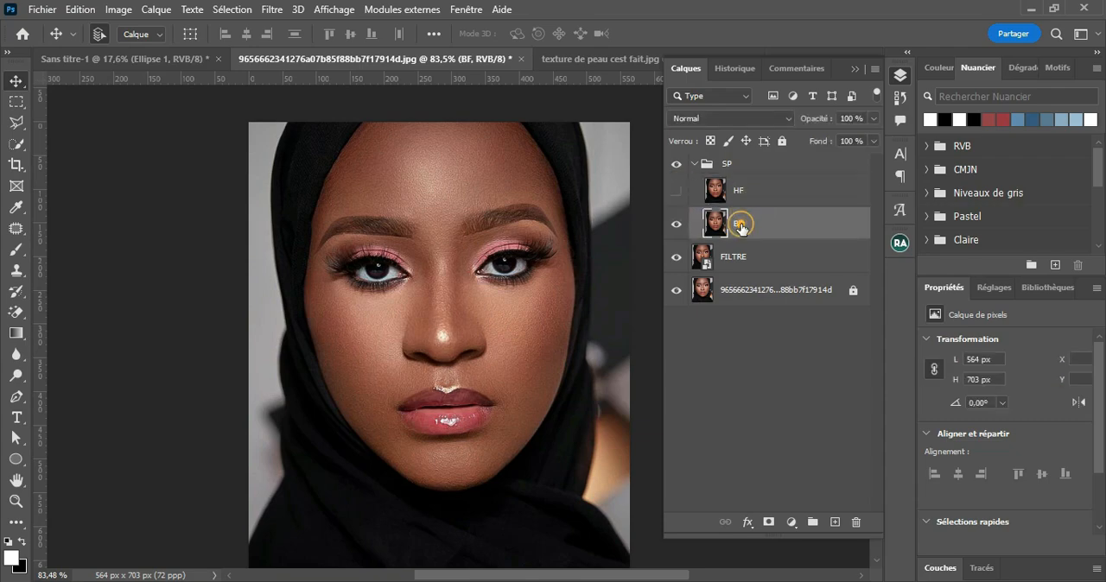
pyautogui.click(271, 10)
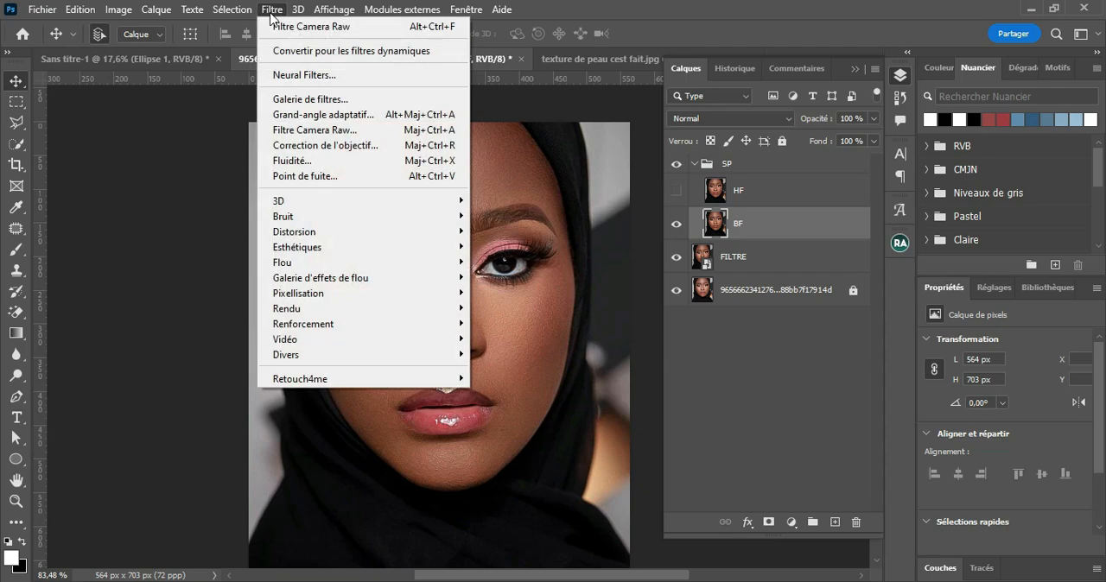
pyautogui.moveTo(440, 266)
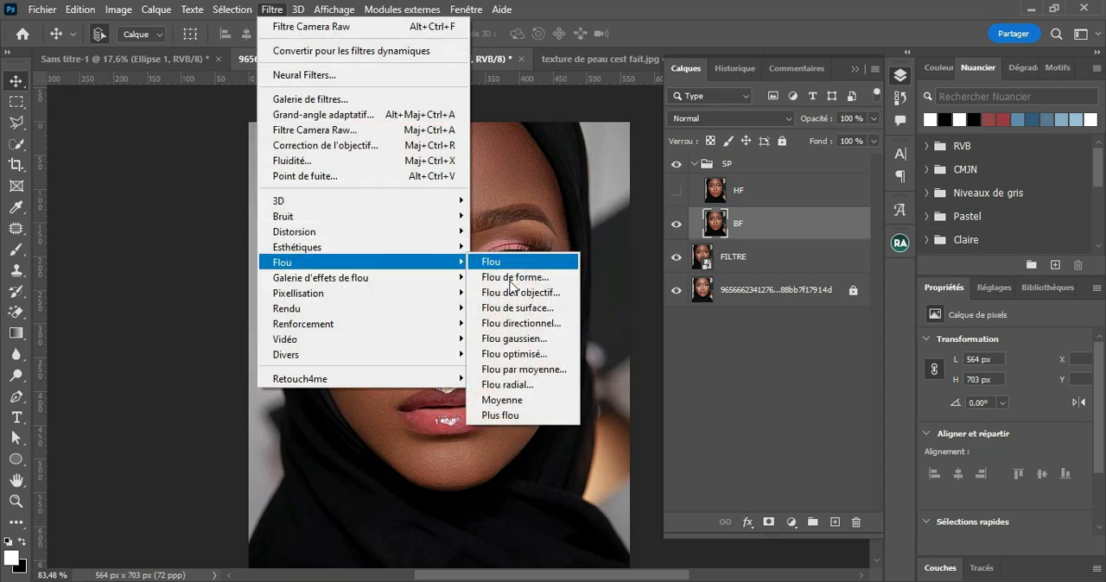
pyautogui.click(517, 344)
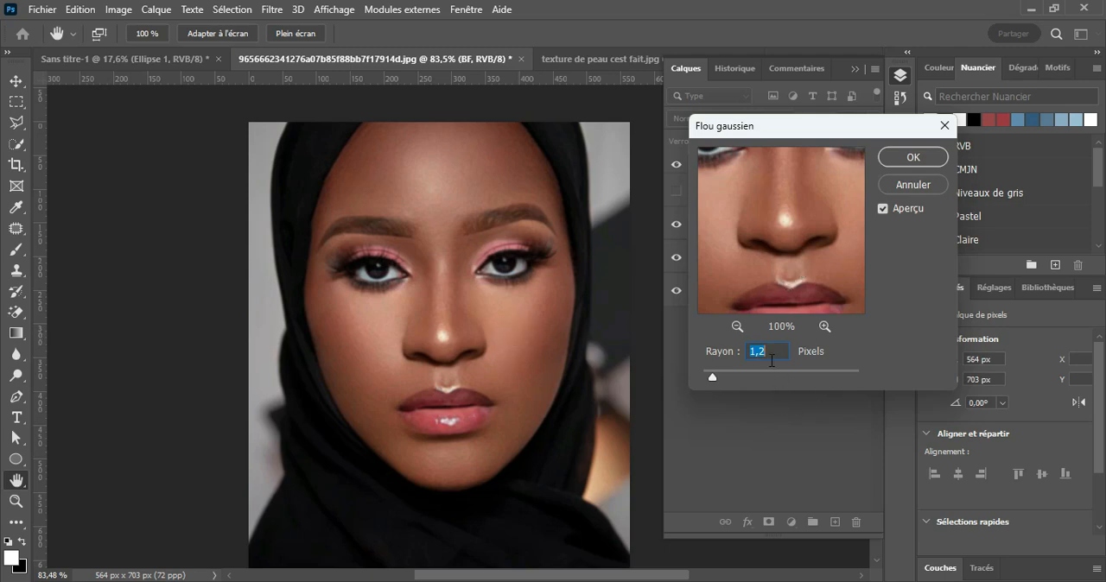
pyautogui.moveTo(776, 225); pyautogui.dragTo(784, 283)
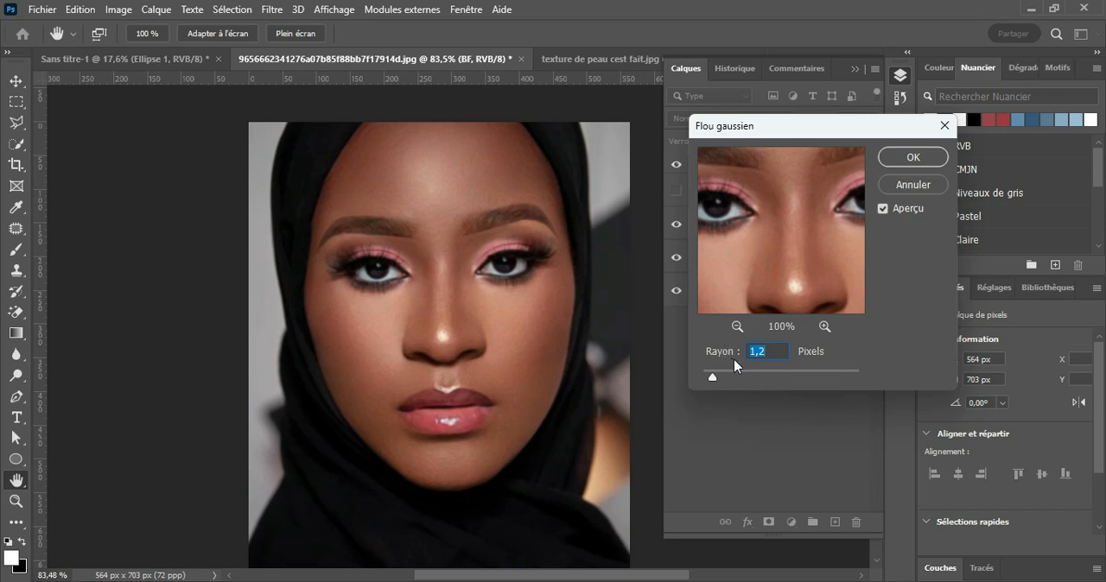
pyautogui.moveTo(775, 128); pyautogui.dragTo(764, 128)
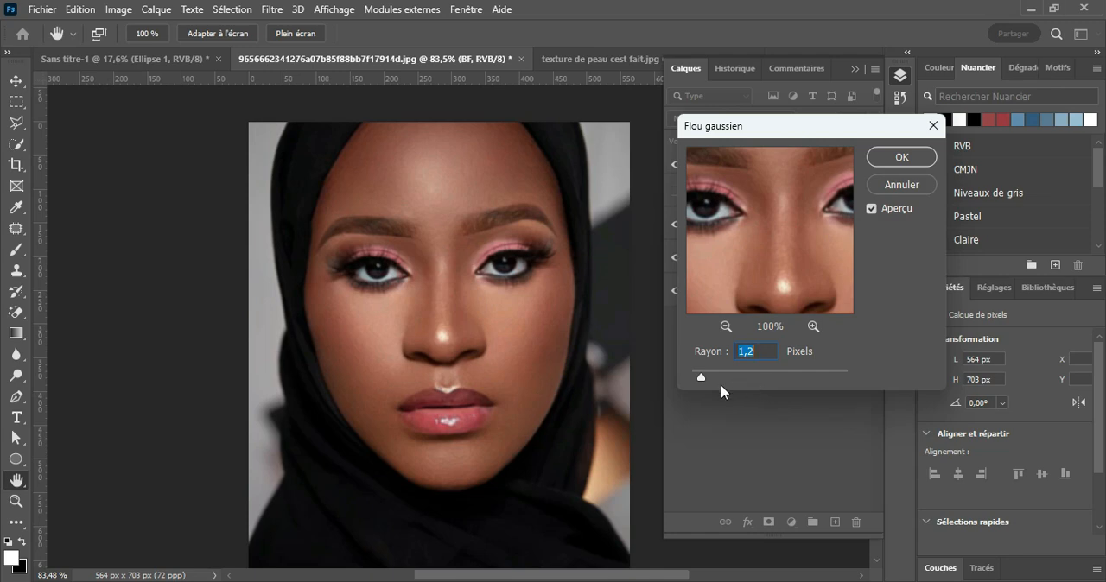
pyautogui.moveTo(701, 381); pyautogui.dragTo(698, 381)
pyautogui.click(901, 157)
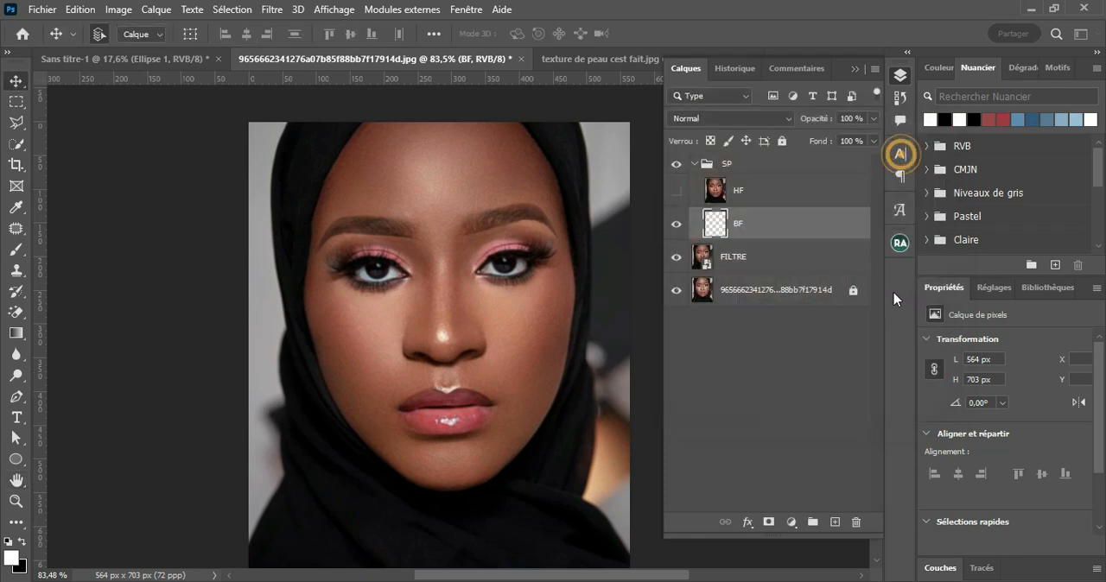
# Step: Turn the HF layer's visibility back on and make it the active layer
pyautogui.click(753, 191)
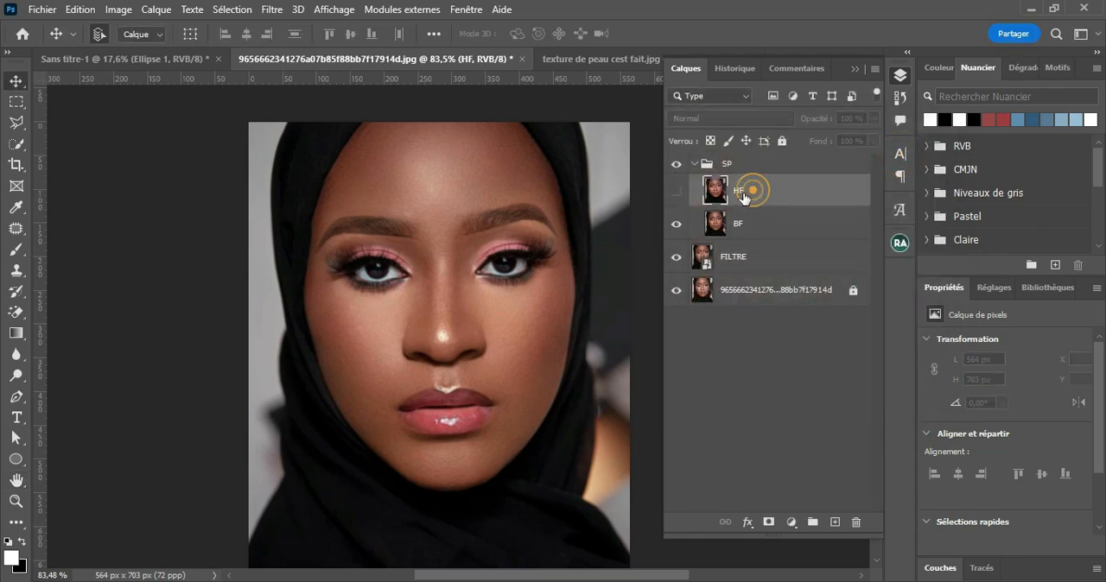
pyautogui.click(675, 192)
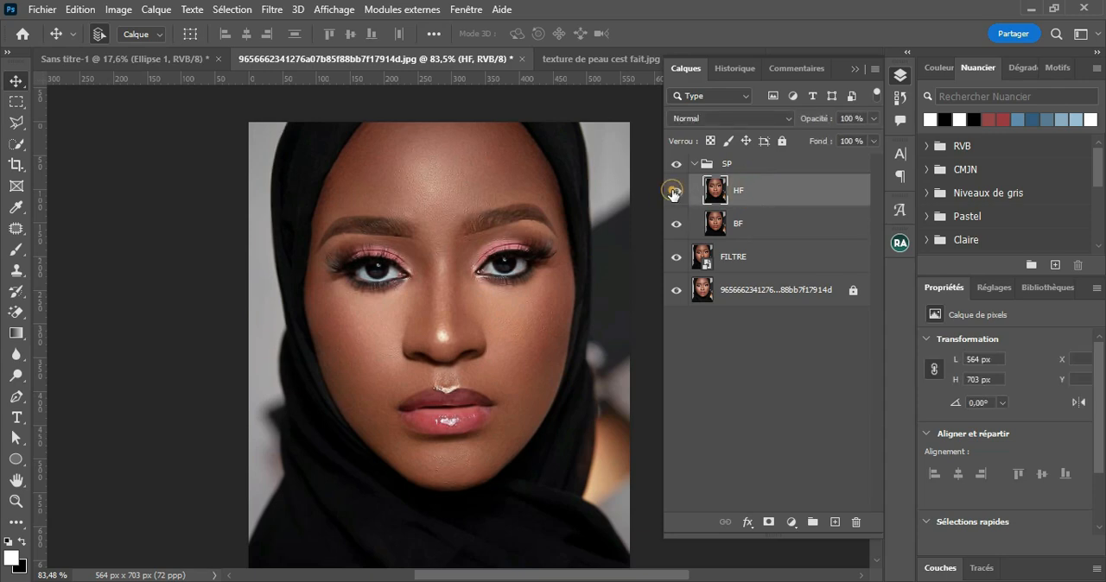
pyautogui.click(756, 192)
pyautogui.click(749, 225)
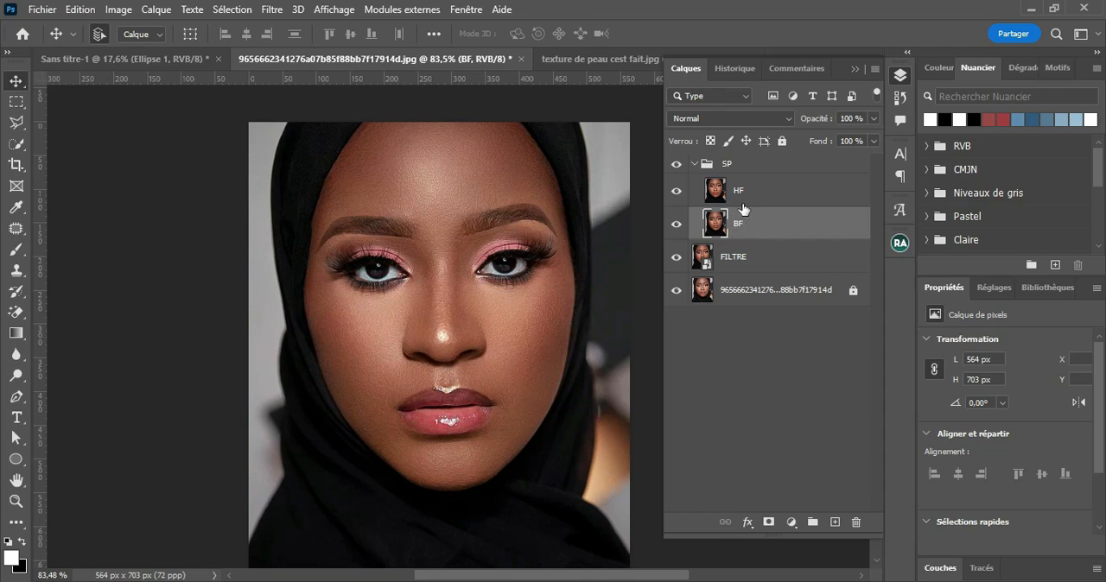
pyautogui.click(777, 196)
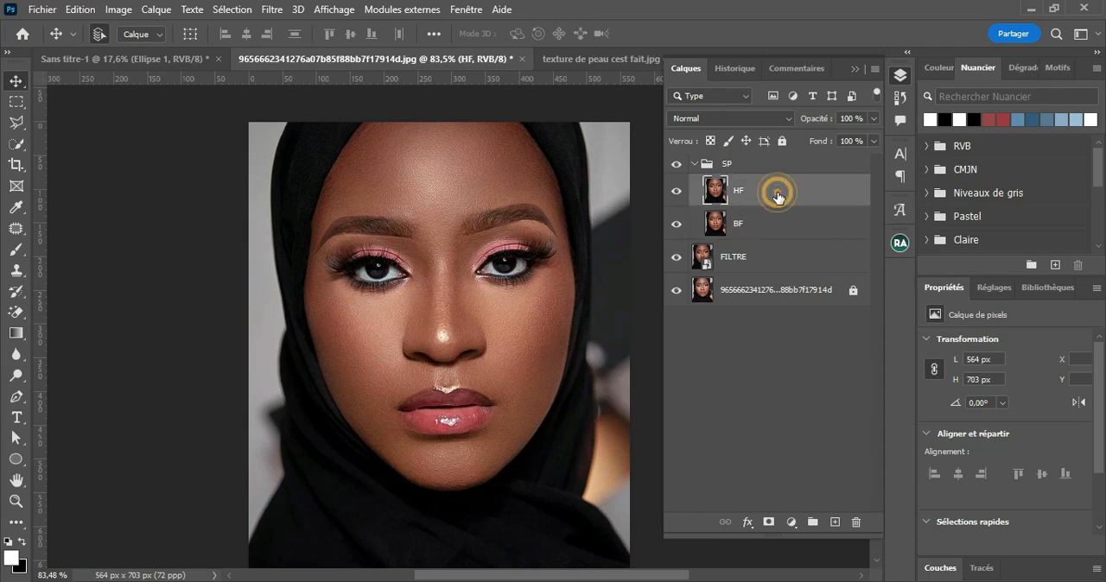
# Step: Apply the BF layer to HF with Apply Image using Soustraction, scale 2 and offset 128, and set HF's blend mode to Lumière linéaire
pyautogui.click(124, 14)
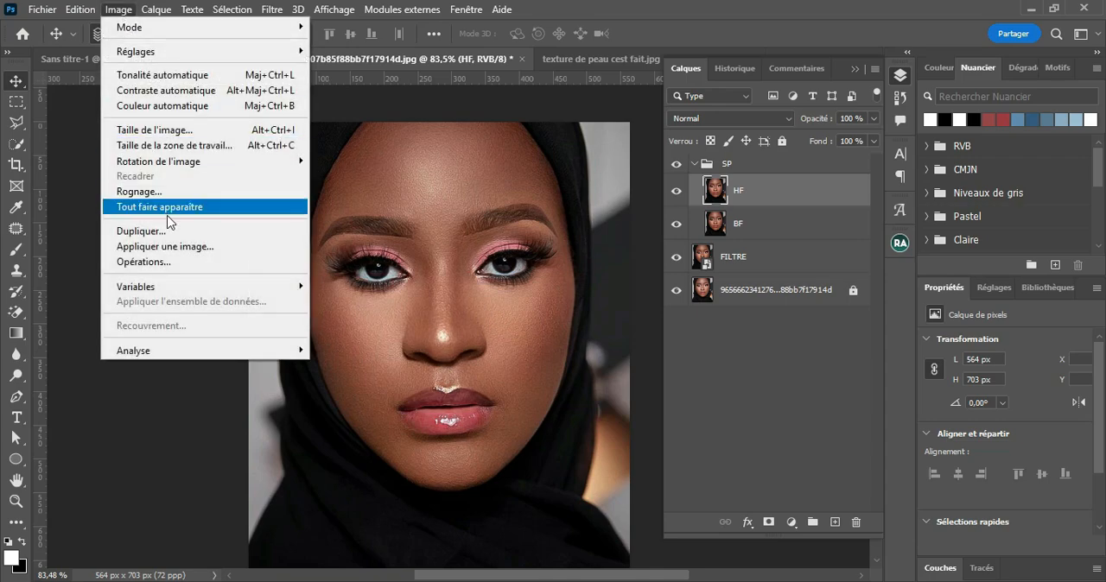
pyautogui.click(159, 248)
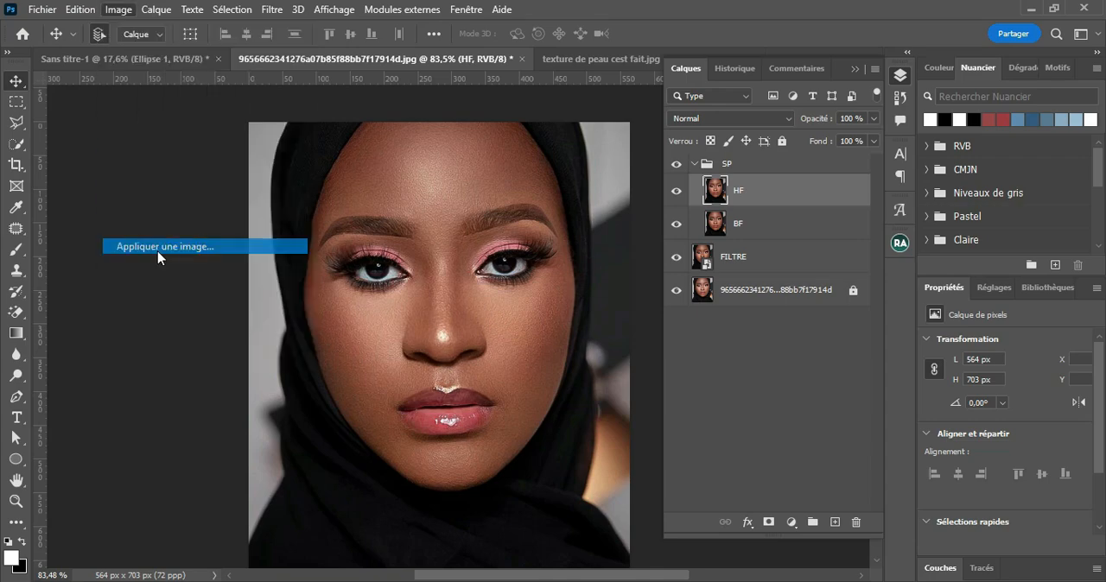
pyautogui.moveTo(441, 256); pyautogui.dragTo(446, 157)
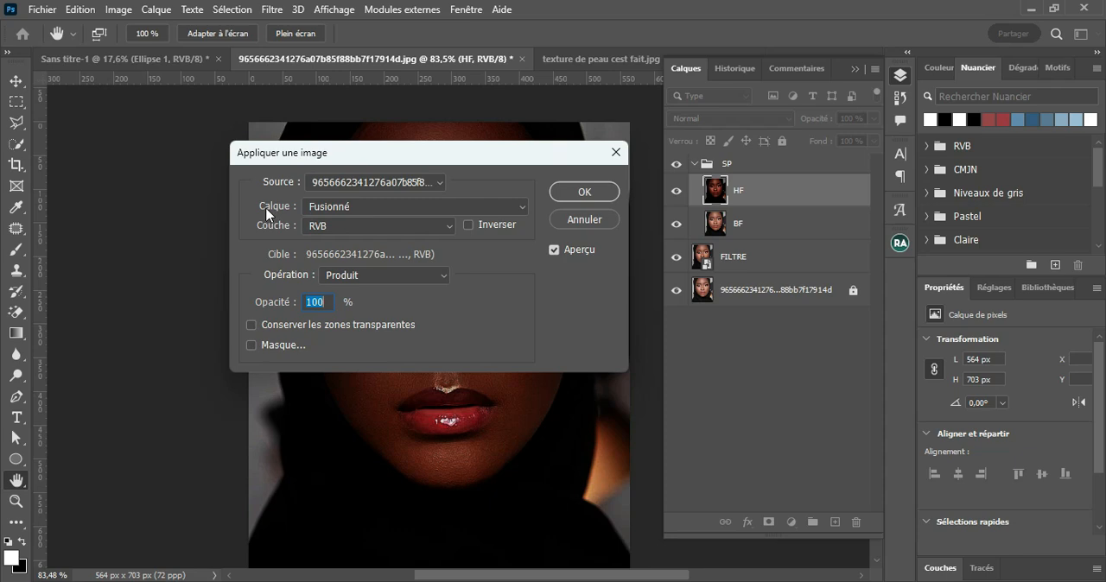
pyautogui.click(348, 207)
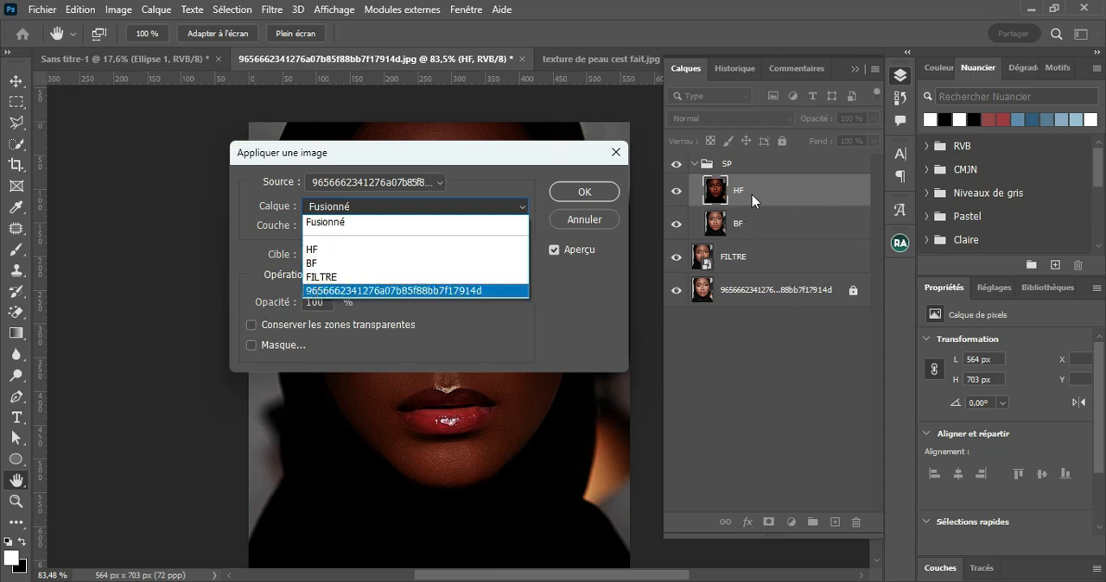
pyautogui.click(346, 271)
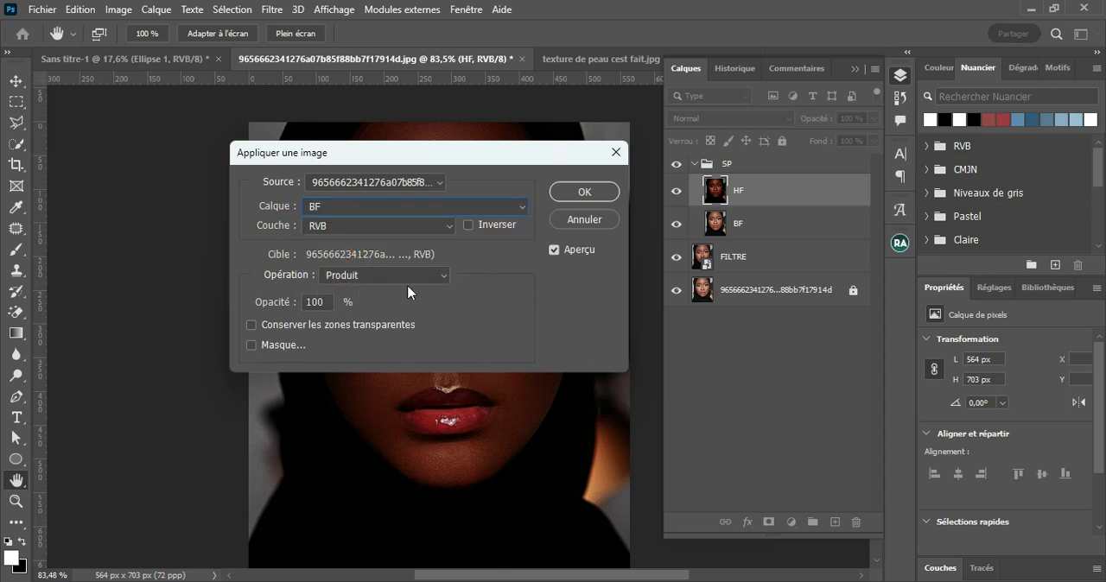
pyautogui.click(439, 273)
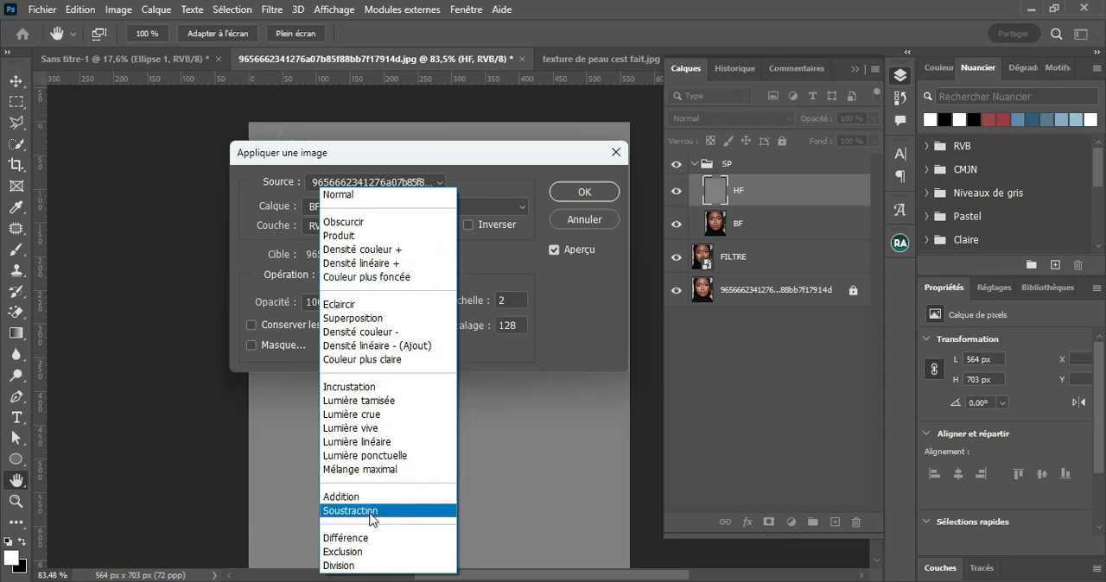
pyautogui.click(372, 514)
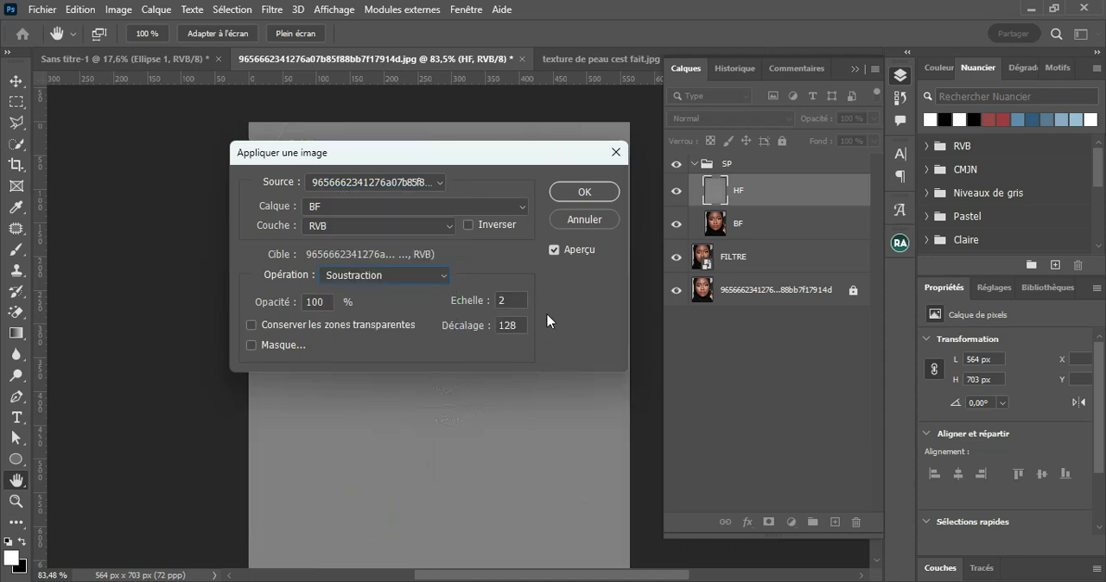
pyautogui.moveTo(492, 159); pyautogui.dragTo(889, 260)
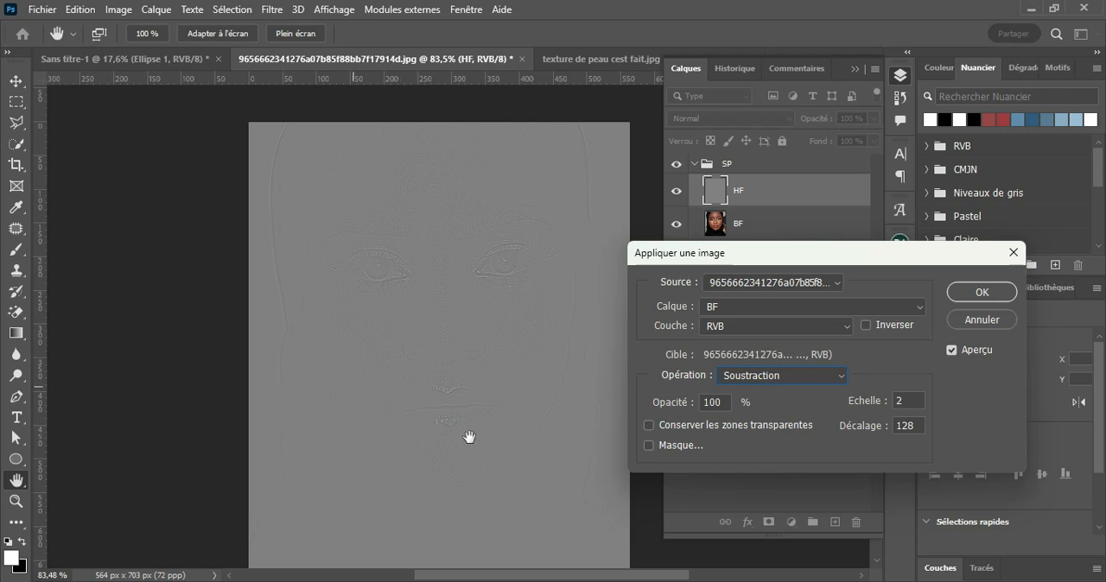
pyautogui.moveTo(911, 261); pyautogui.dragTo(359, 252)
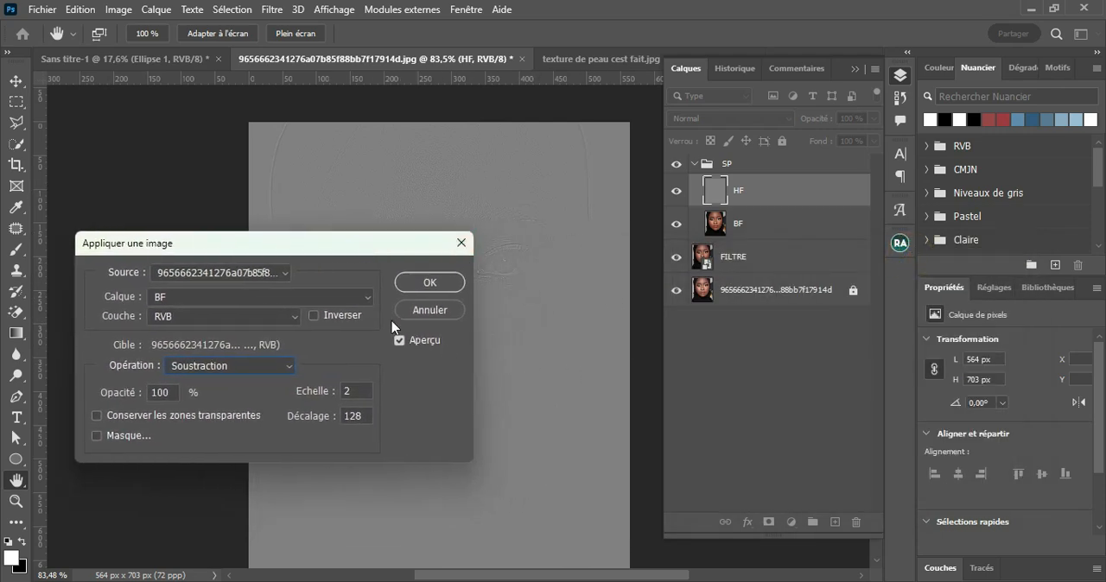
pyautogui.click(429, 283)
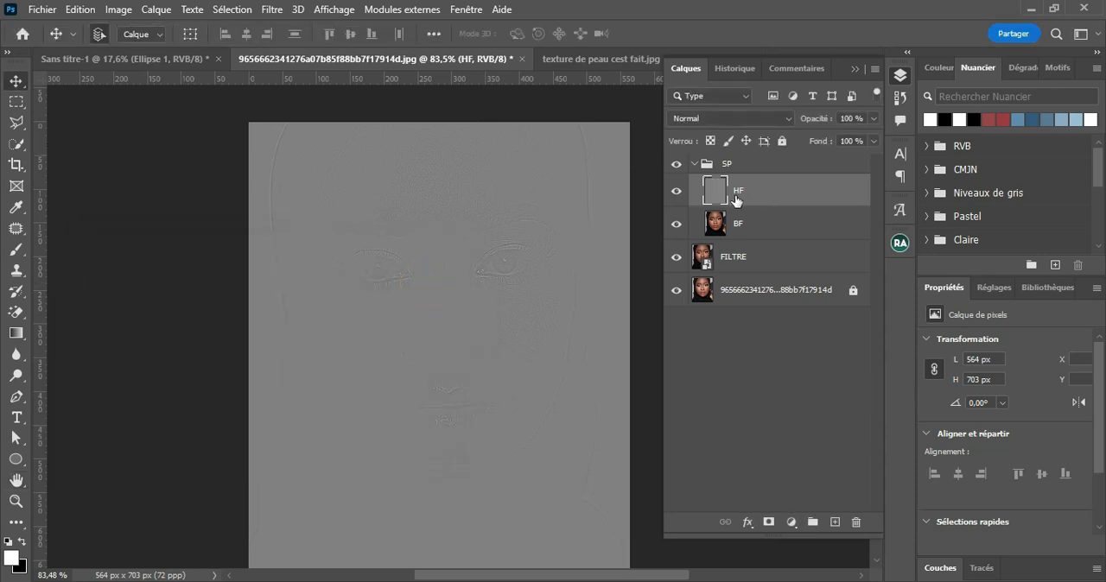
pyautogui.click(769, 120)
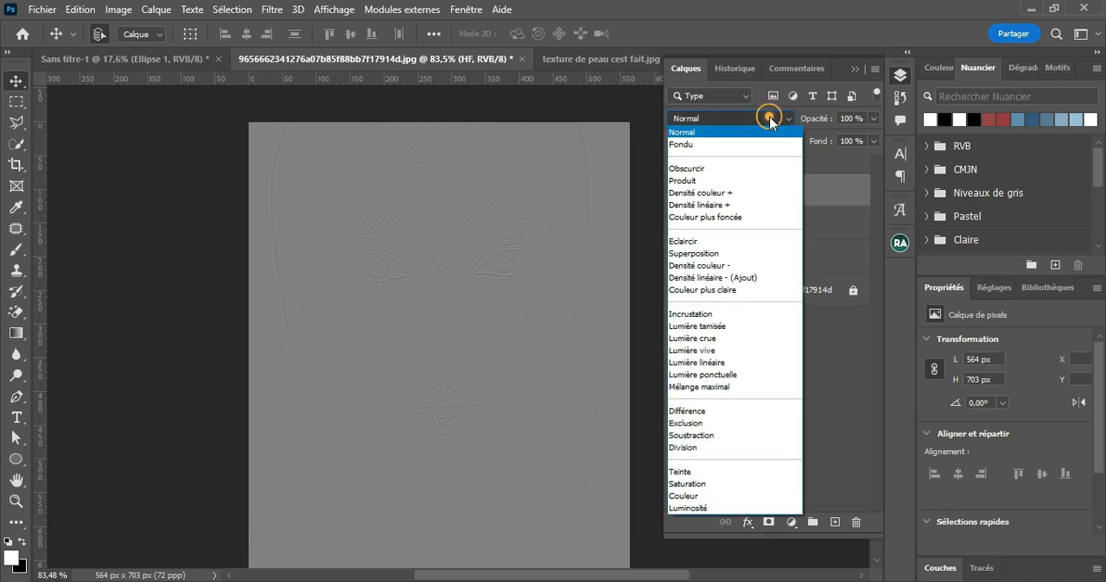
pyautogui.click(728, 362)
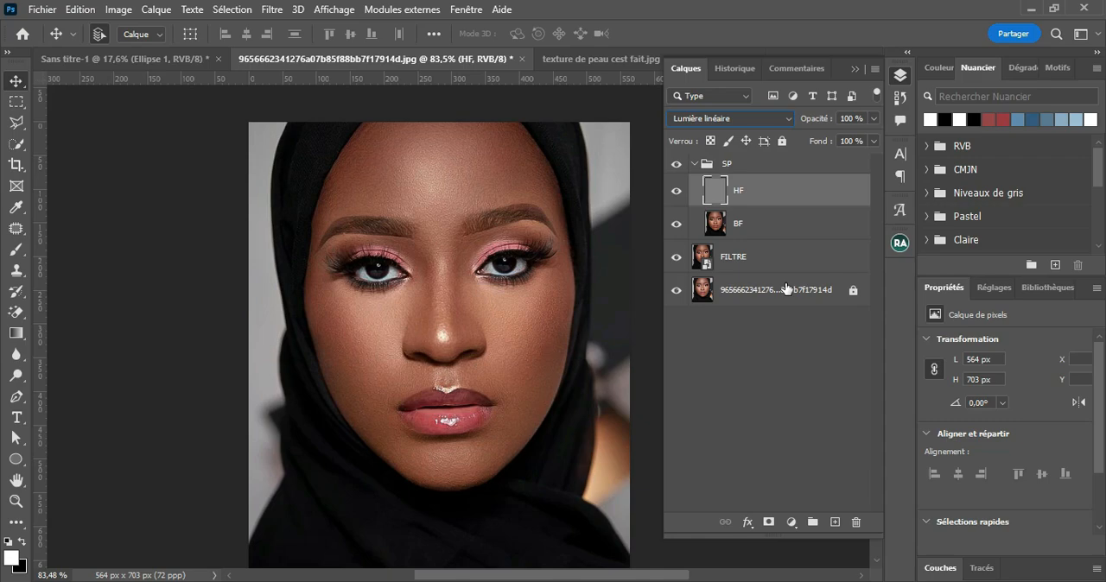
# Step: Make the BF layer active, choose the Mixer Brush, and clean its loaded colour with Nettoyer le pinceau
pyautogui.click(743, 237)
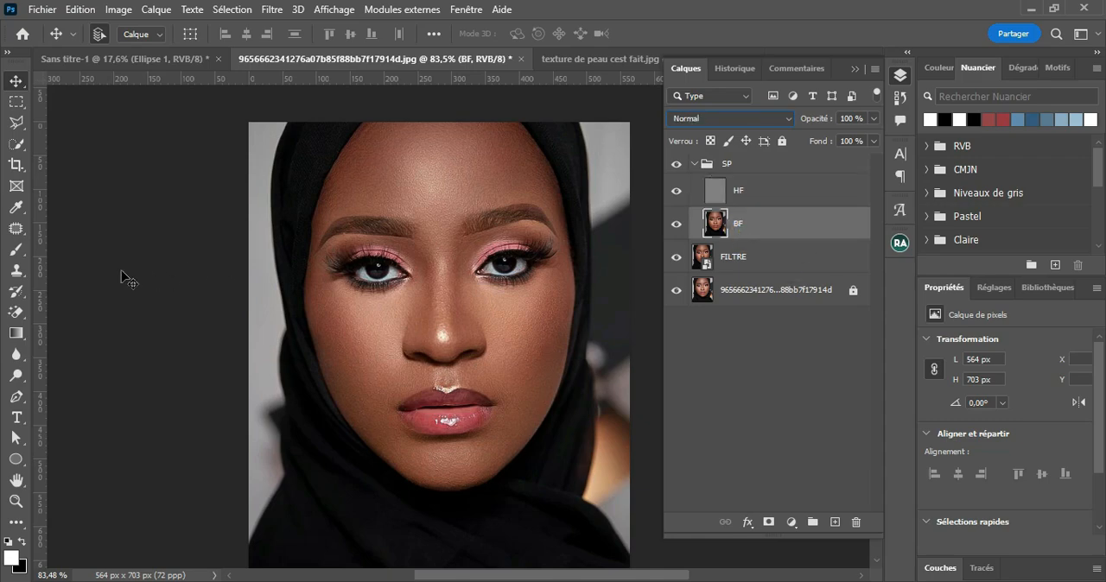
pyautogui.click(19, 252)
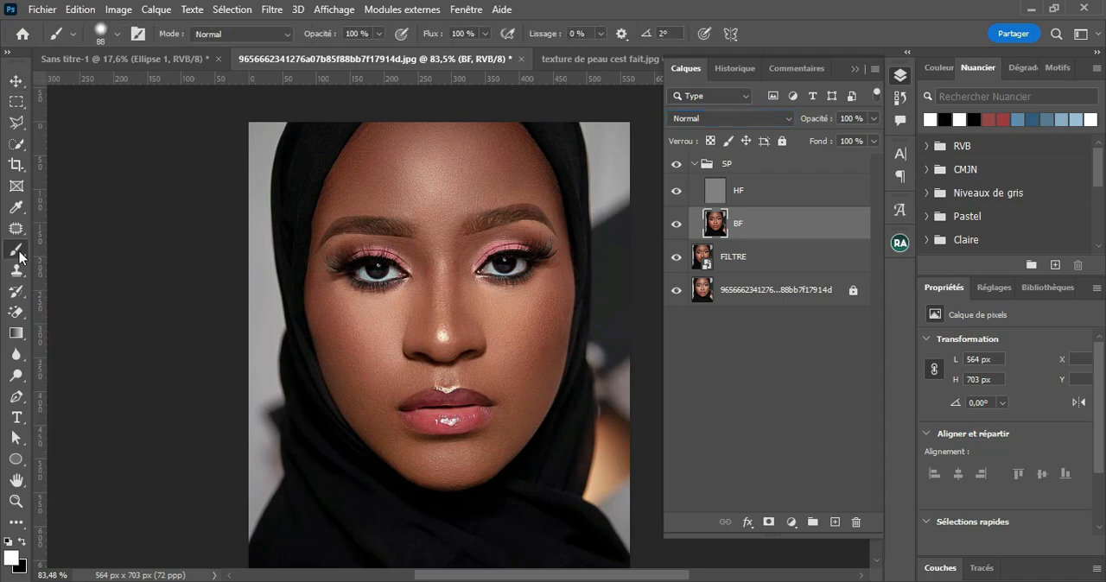
pyautogui.click(107, 297)
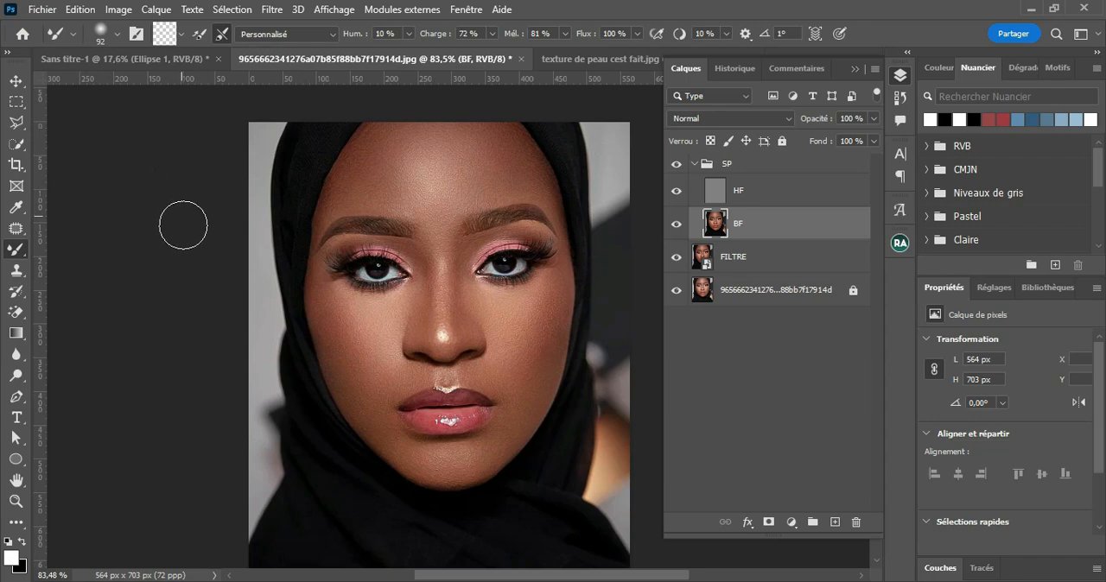
pyautogui.click(181, 34)
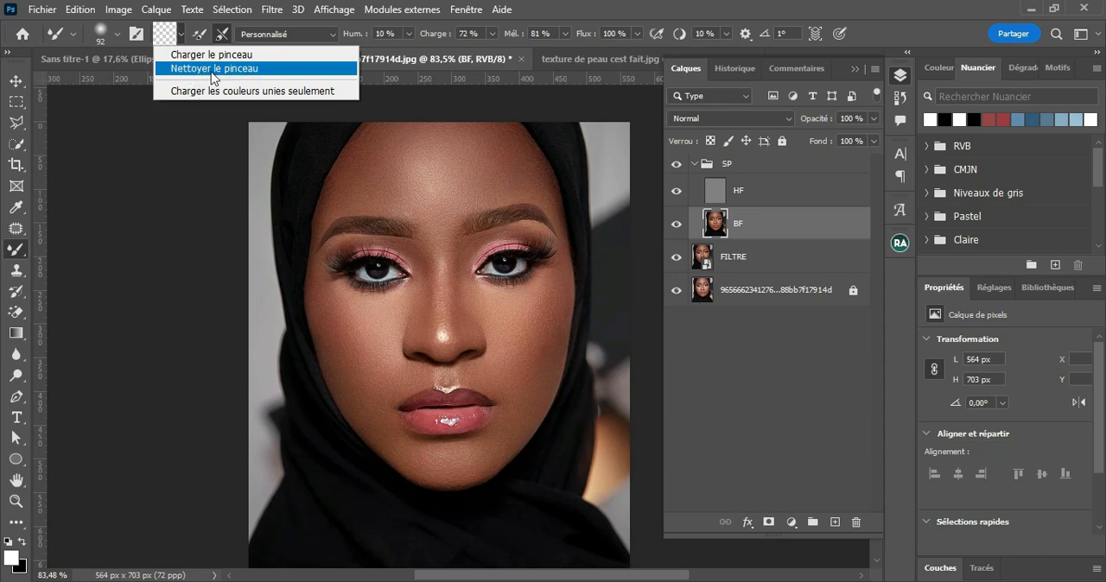
pyautogui.click(199, 76)
pyautogui.click(221, 37)
pyautogui.click(221, 38)
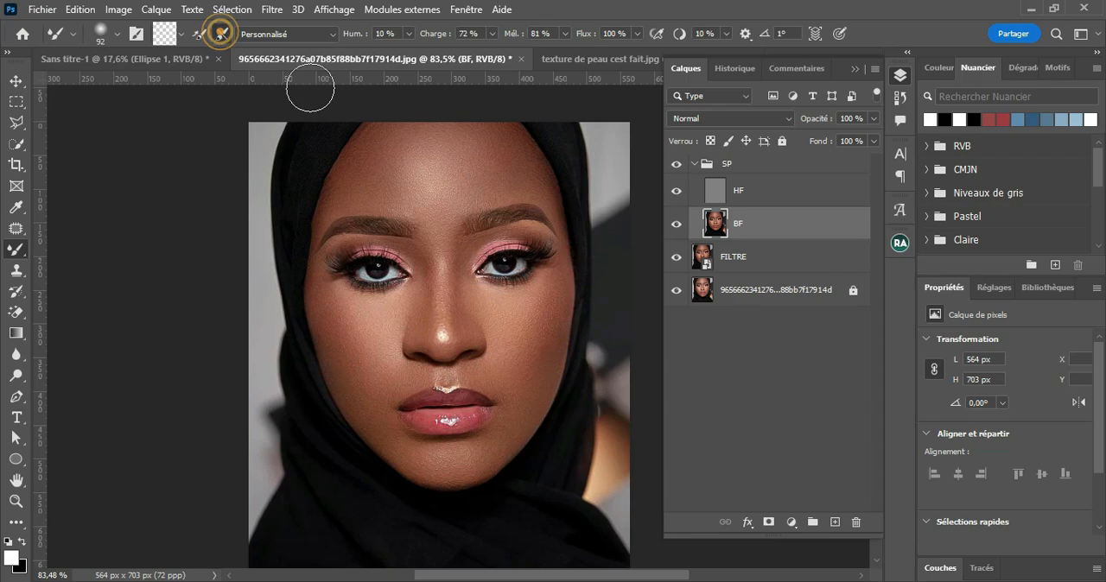
# Step: Smooth the skin of the cheek on the BF layer with the Mixer Brush
pyautogui.click(401, 35)
pyautogui.click(399, 34)
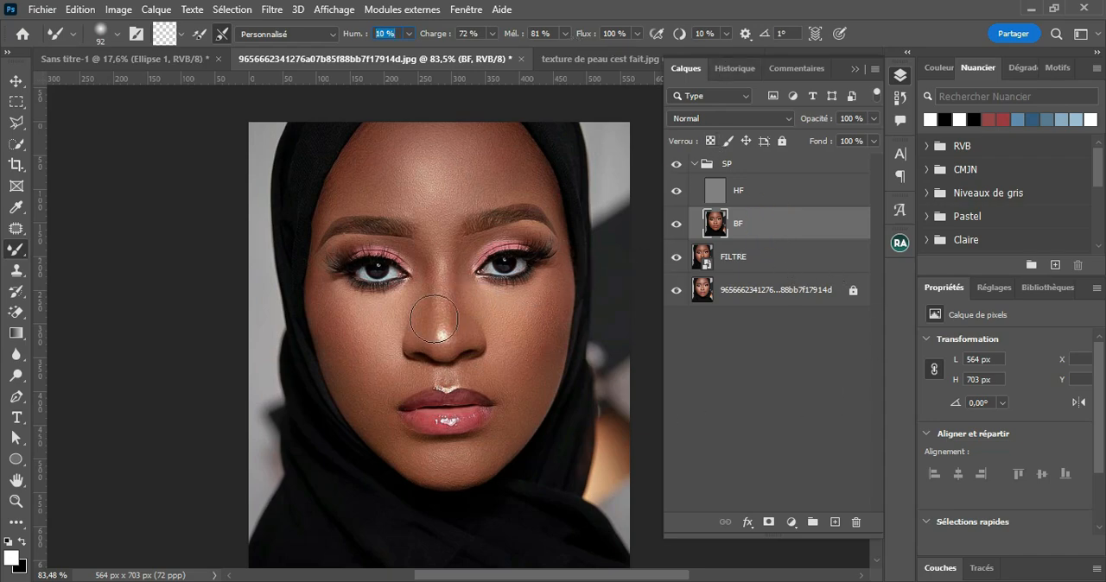
pyautogui.moveTo(363, 357)
pyautogui.mouseDown()
pyautogui.moveTo(365, 329)
pyautogui.moveTo(373, 353)
pyautogui.moveTo(361, 382)
pyautogui.moveTo(332, 329)
pyautogui.moveTo(366, 318)
pyautogui.moveTo(355, 327)
pyautogui.mouseUp()
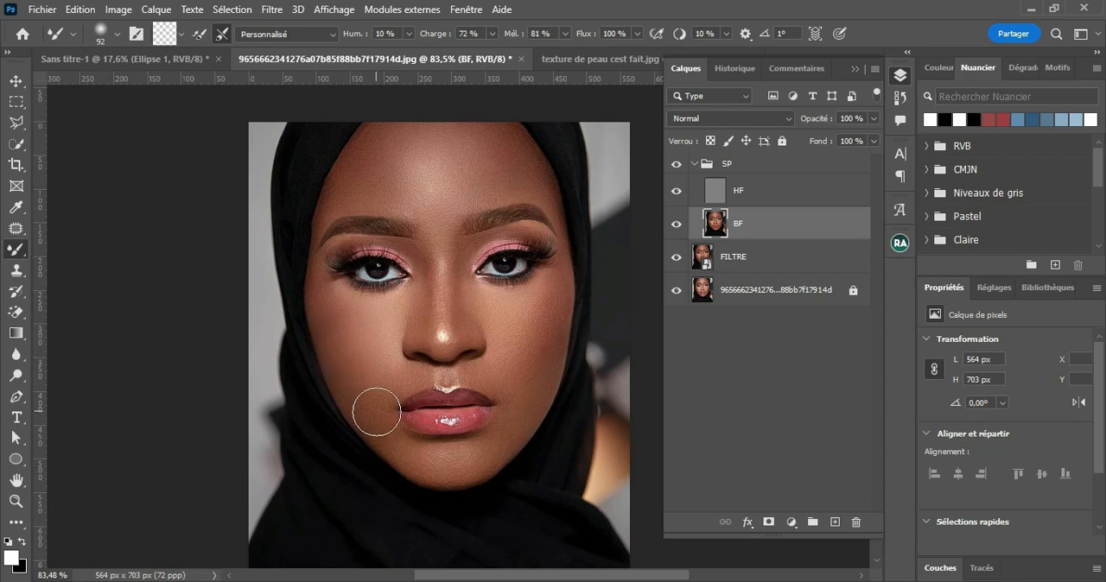
# Step: Collapse and hide the SP group, and add a Courbes adjustment layer directly above FILTRE
pyautogui.click(692, 164)
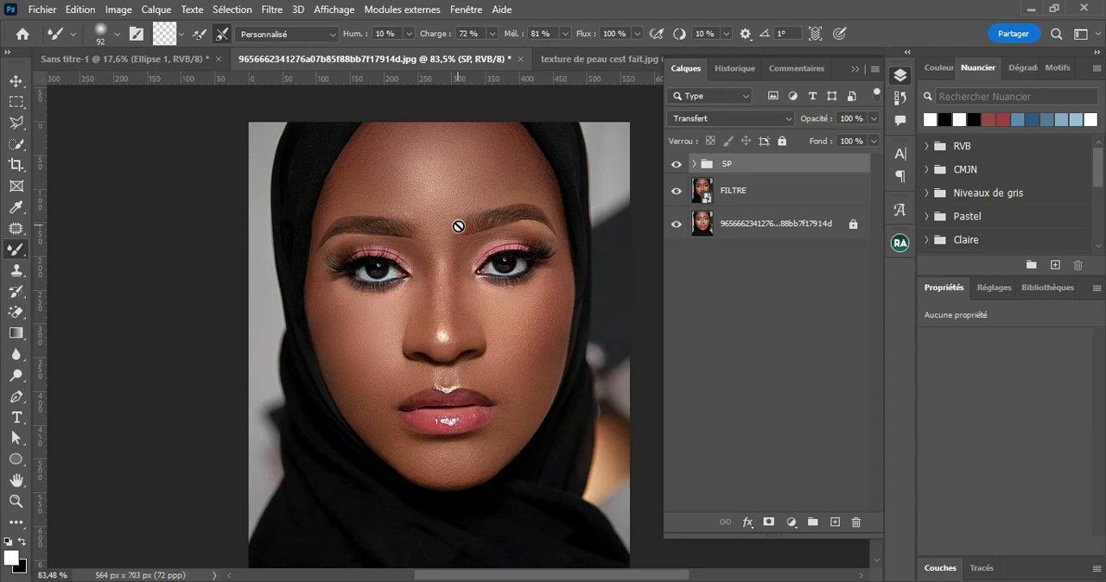
pyautogui.click(677, 163)
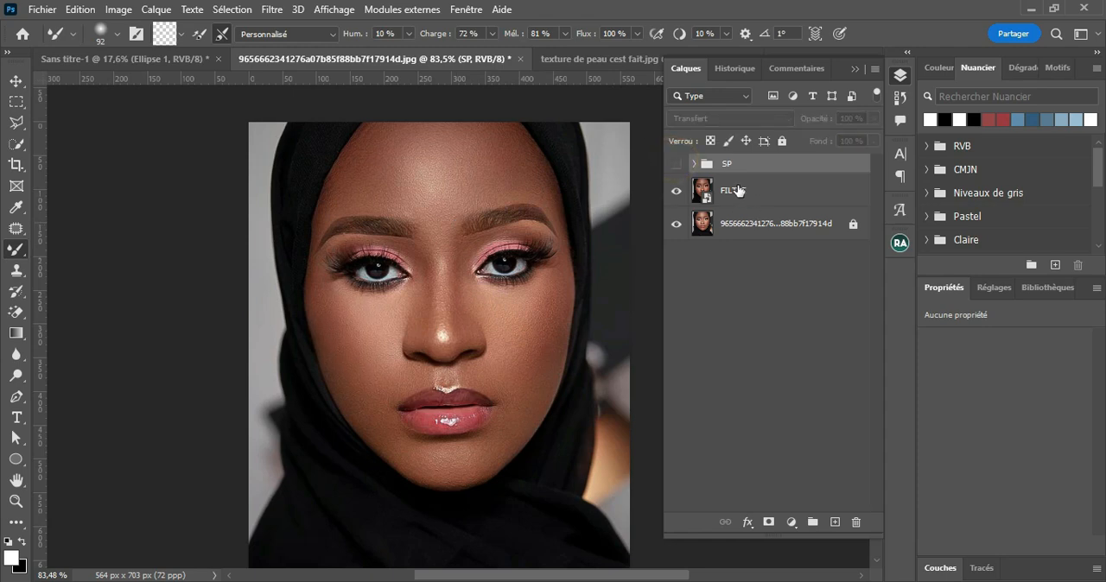
pyautogui.click(749, 192)
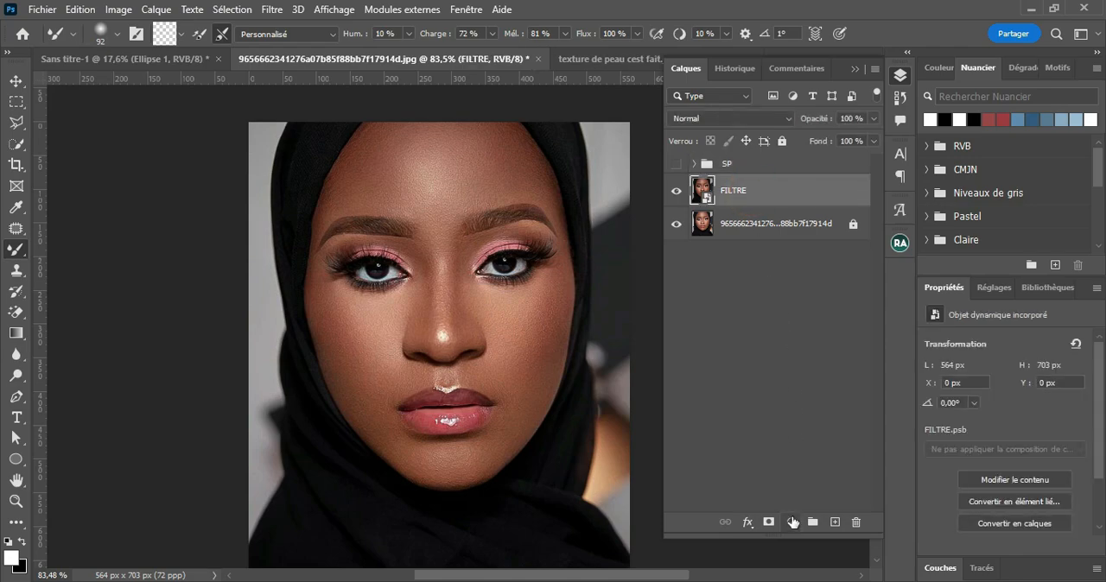
pyautogui.click(792, 521)
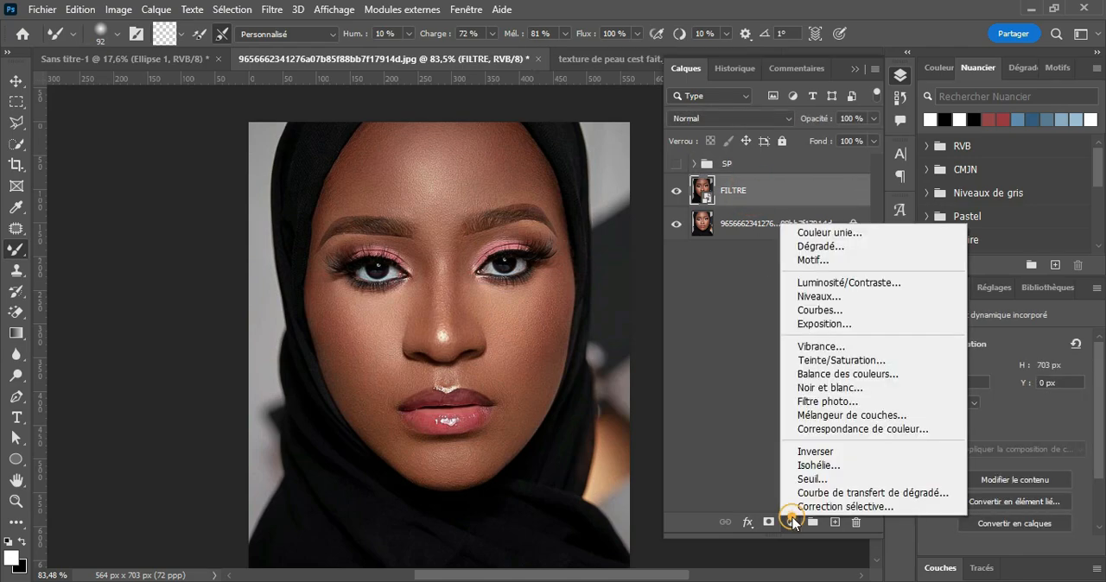
pyautogui.click(854, 313)
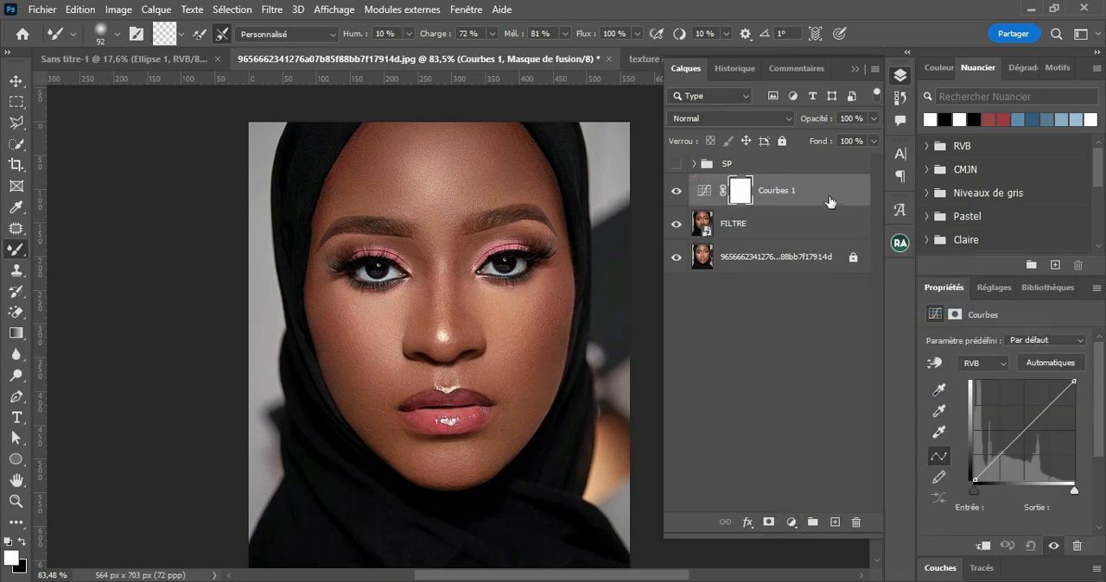
# Step: Duplicate the Courbes adjustment layer, naming the lower one DODGE and the copy above it BURN
pyautogui.hotkey('ctrl', 'j')
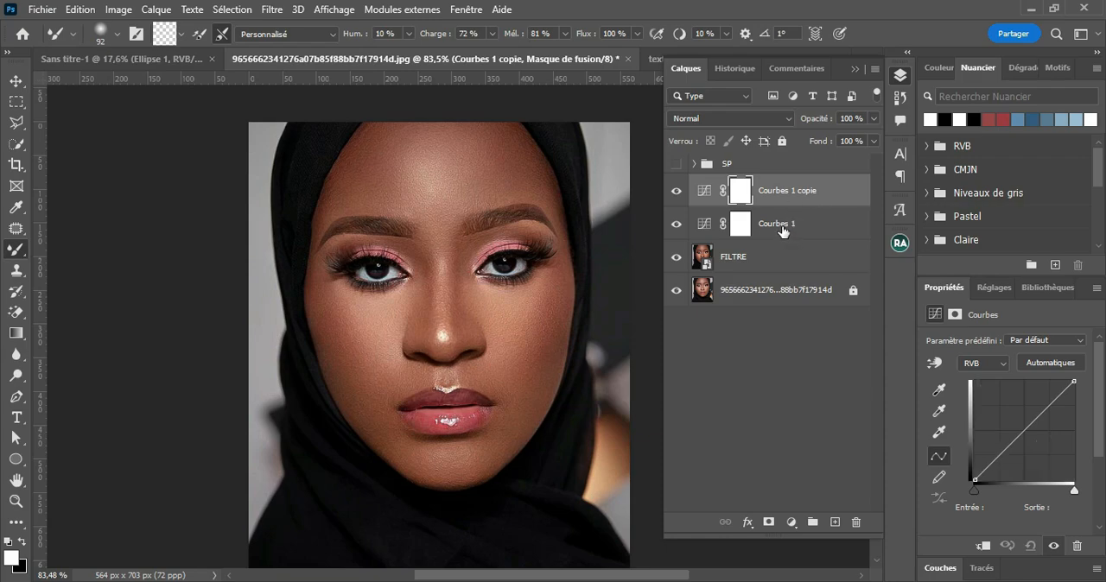
pyautogui.doubleClick(781, 225)
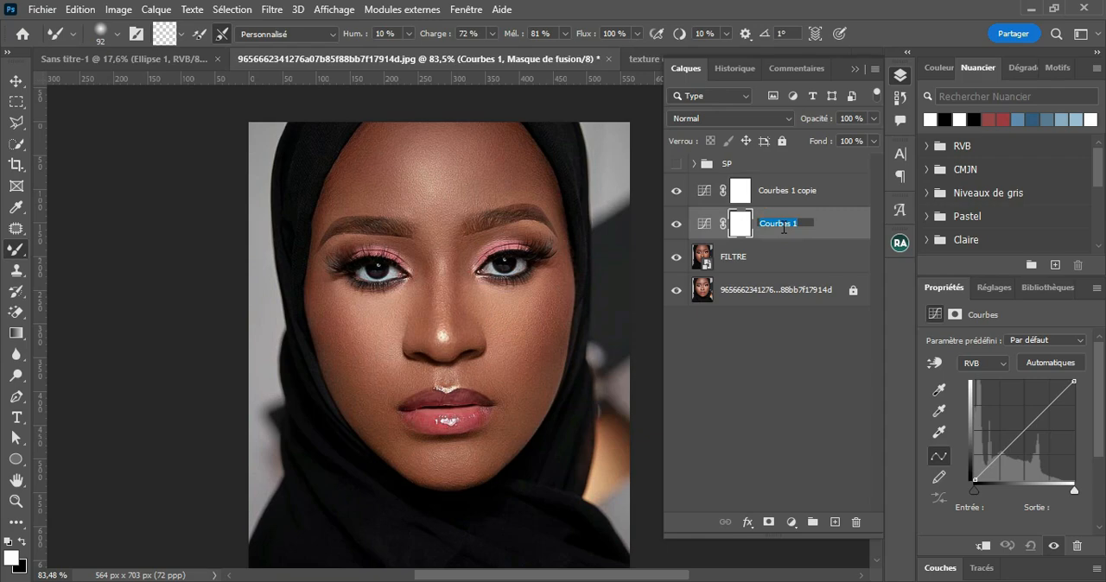
pyautogui.write('DODGE')
pyautogui.press('Return')
pyautogui.doubleClick(790, 191)
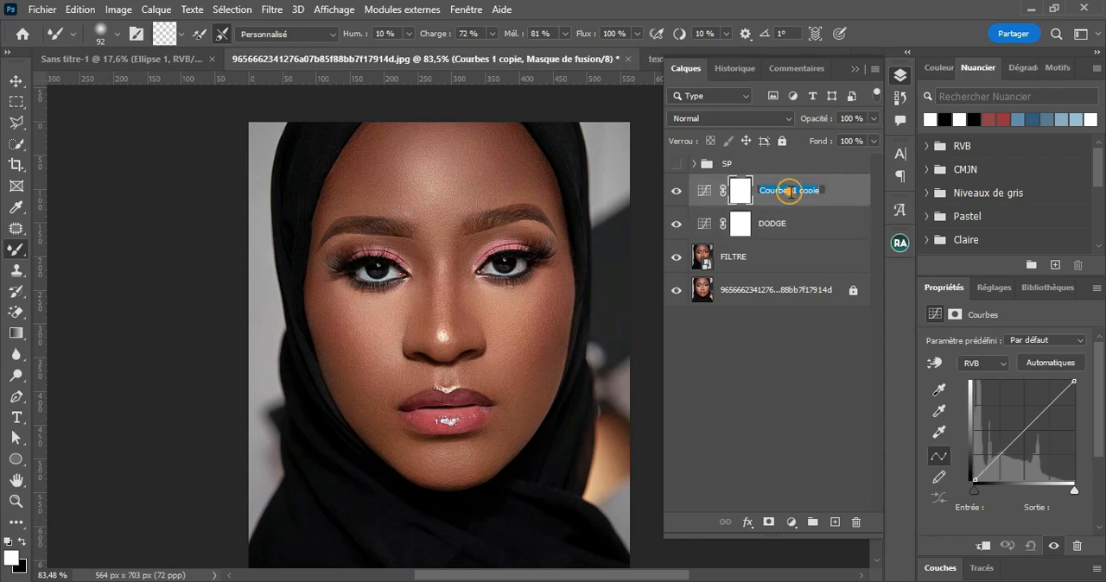
pyautogui.write('BURN')
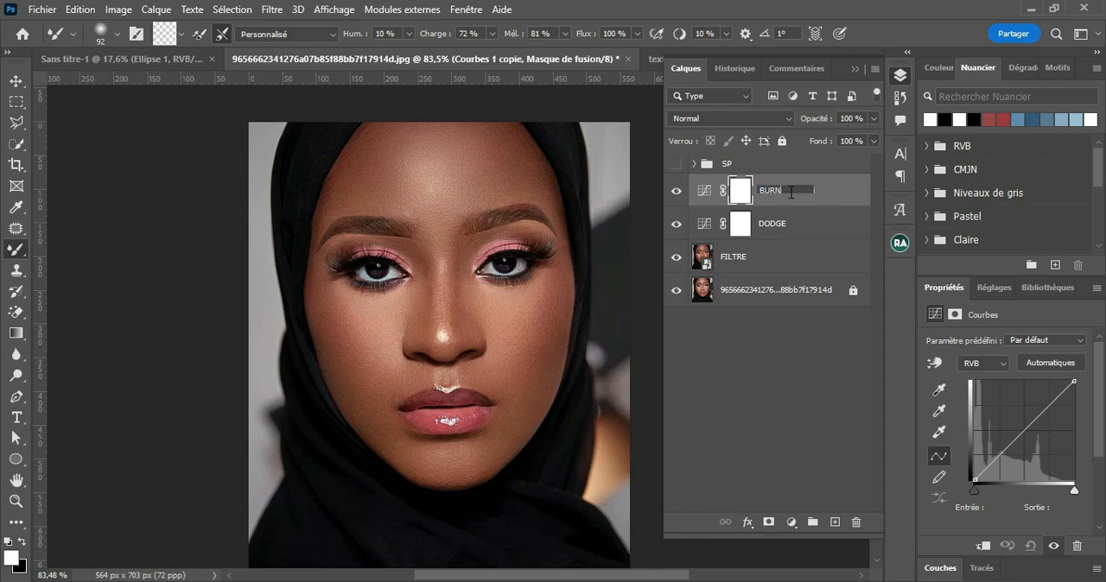
pyautogui.press('Return')
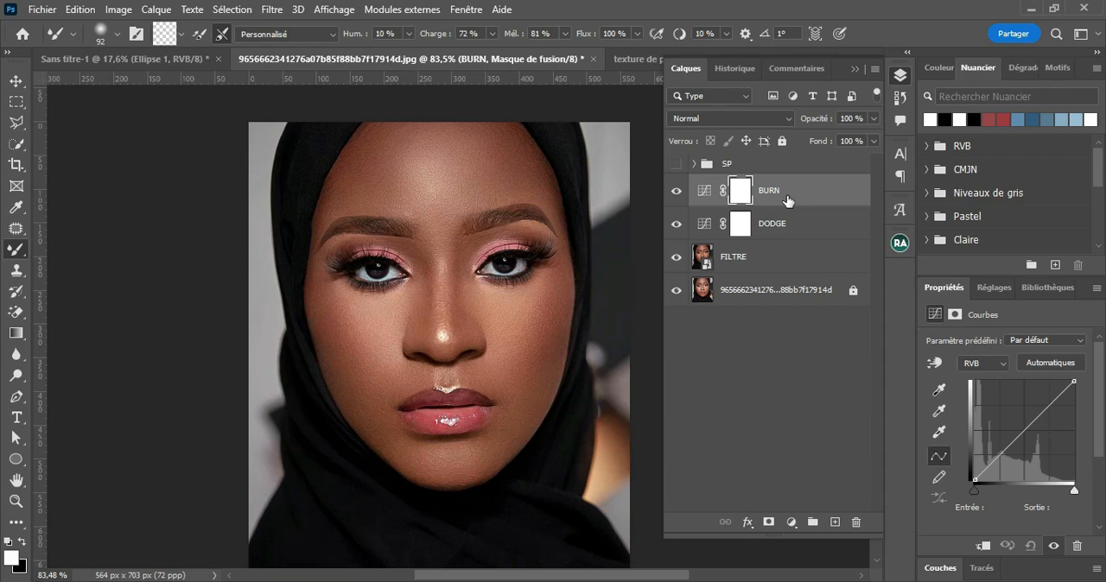
# Step: Lower the BURN curve's midpoint to input 121, output 98, and raise the DODGE curve's midpoint to input 110, output 154
pyautogui.click(707, 195)
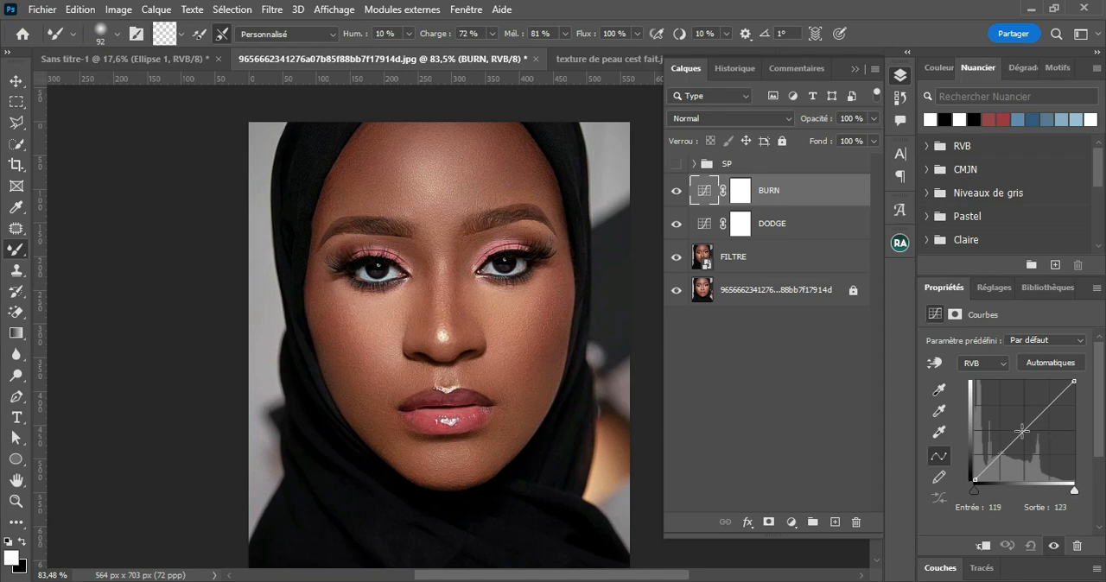
pyautogui.moveTo(1022, 430); pyautogui.dragTo(1022, 440)
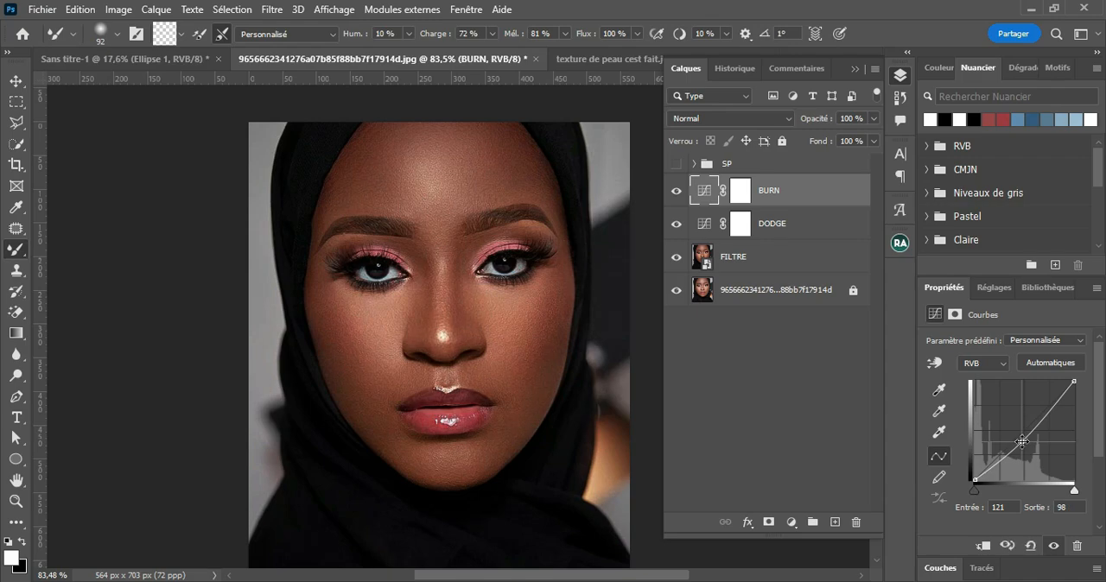
pyautogui.click(704, 223)
pyautogui.click(1021, 430)
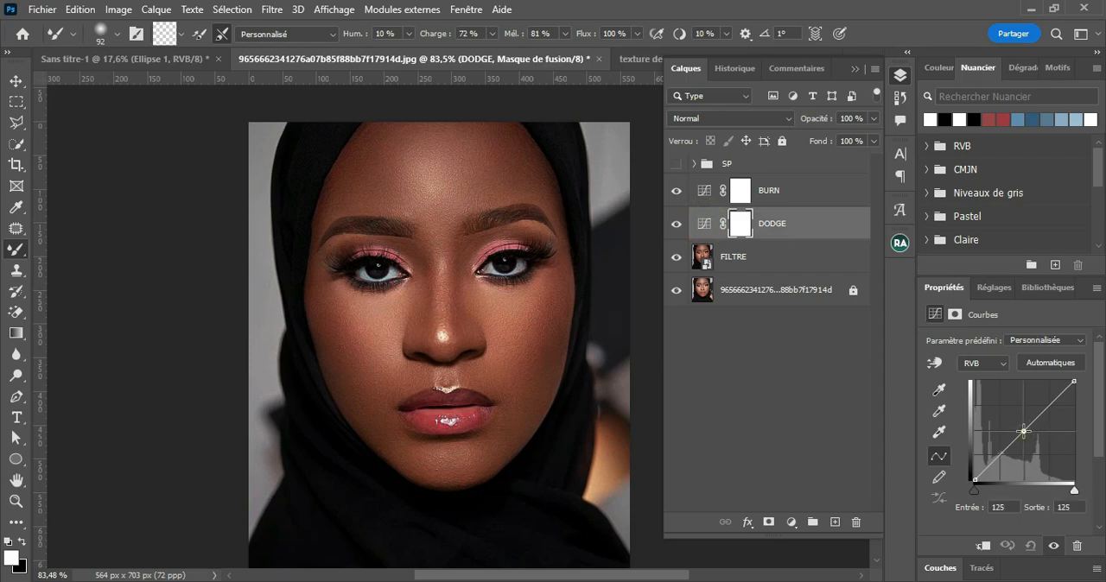
pyautogui.moveTo(1022, 429); pyautogui.dragTo(1018, 420)
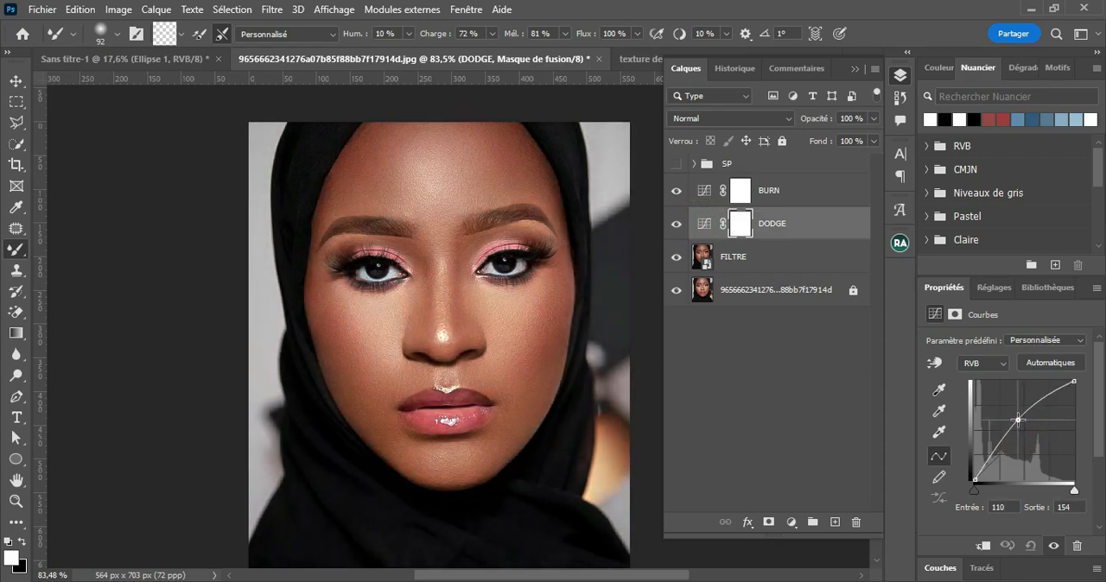
# Step: Invert the masks of the BURN and DODGE layers to black
pyautogui.click(741, 193)
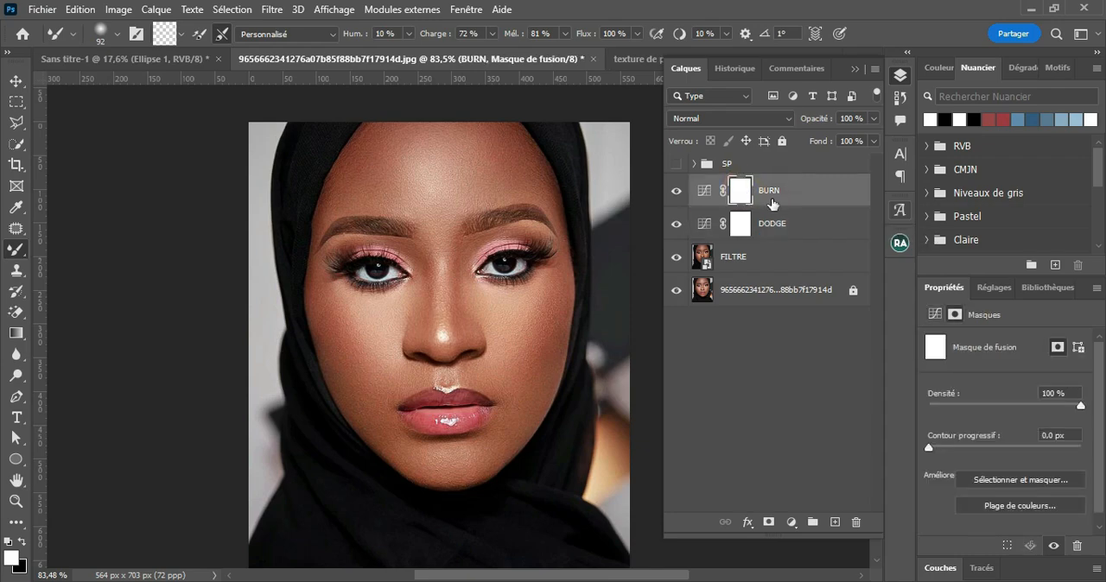
pyautogui.click(770, 194)
pyautogui.click(739, 193)
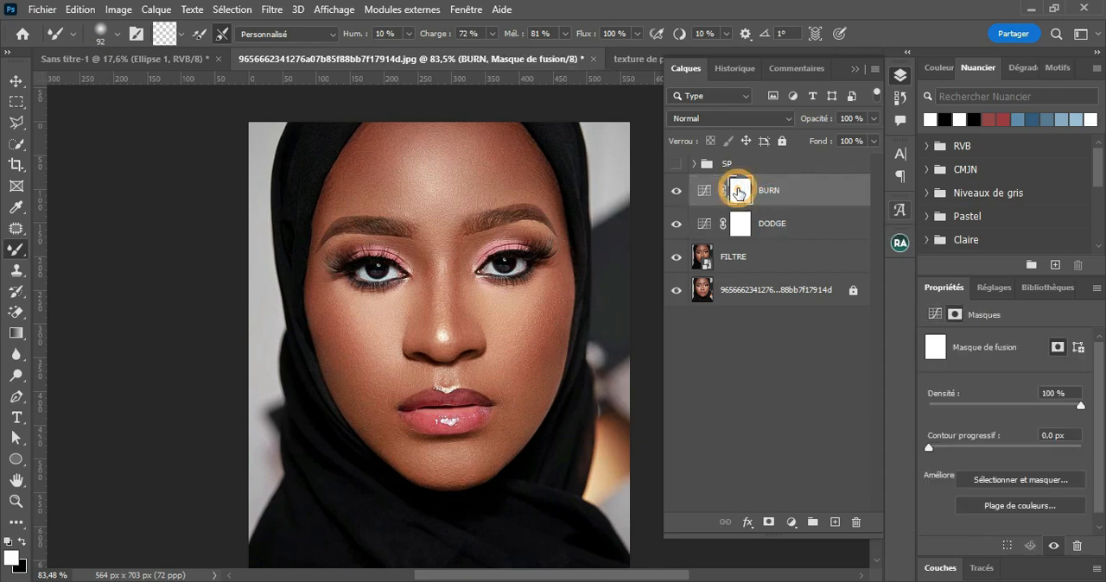
pyautogui.hotkey('ctrl', 'i')
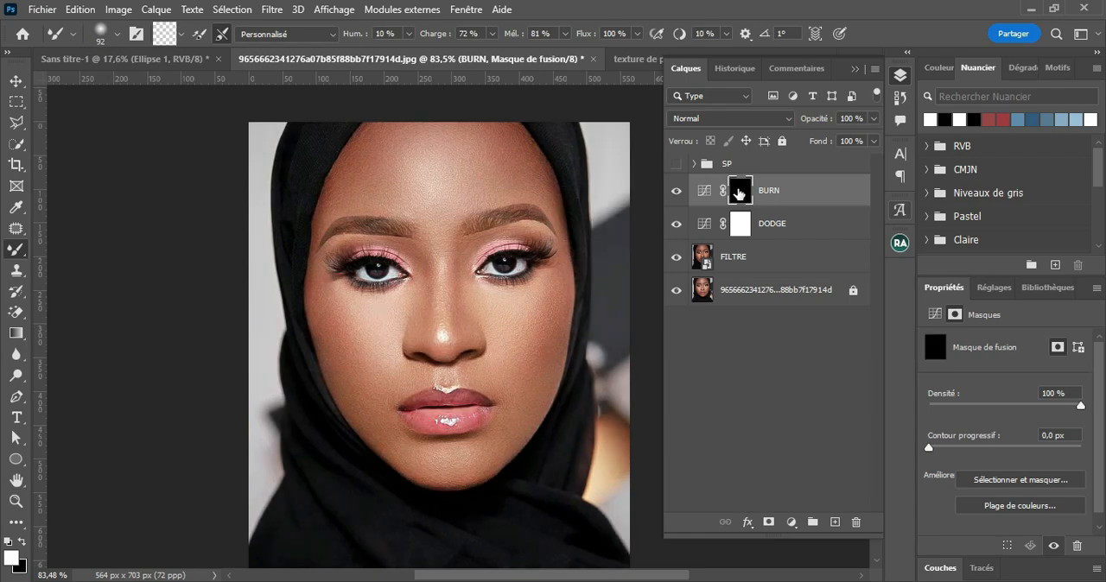
pyautogui.click(740, 225)
pyautogui.hotkey('ctrl', 'i')
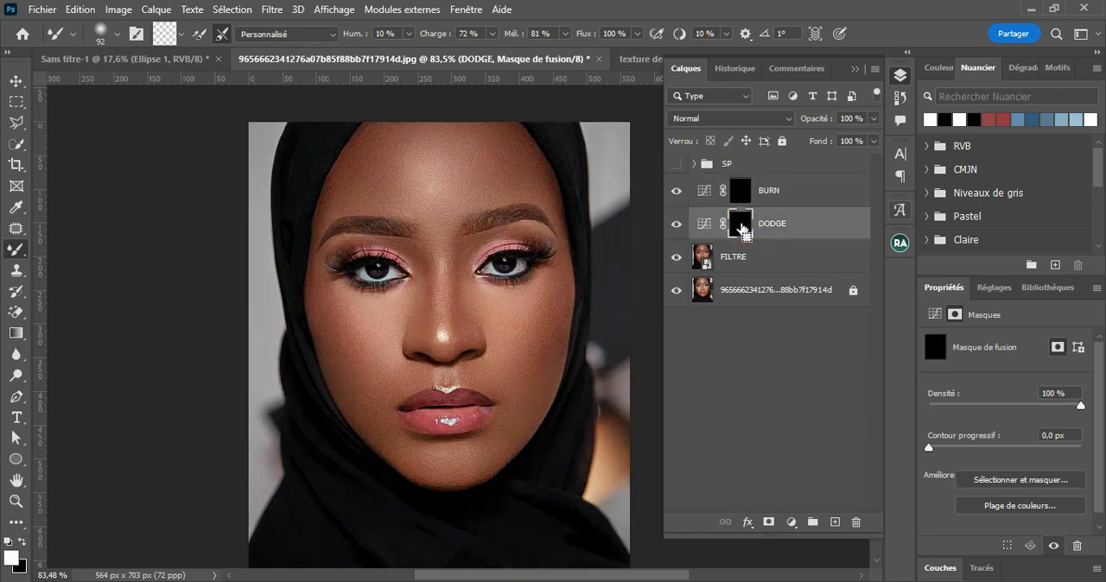
# Step: Group the BURN and DODGE layers together and expand the group
pyautogui.click(794, 194)
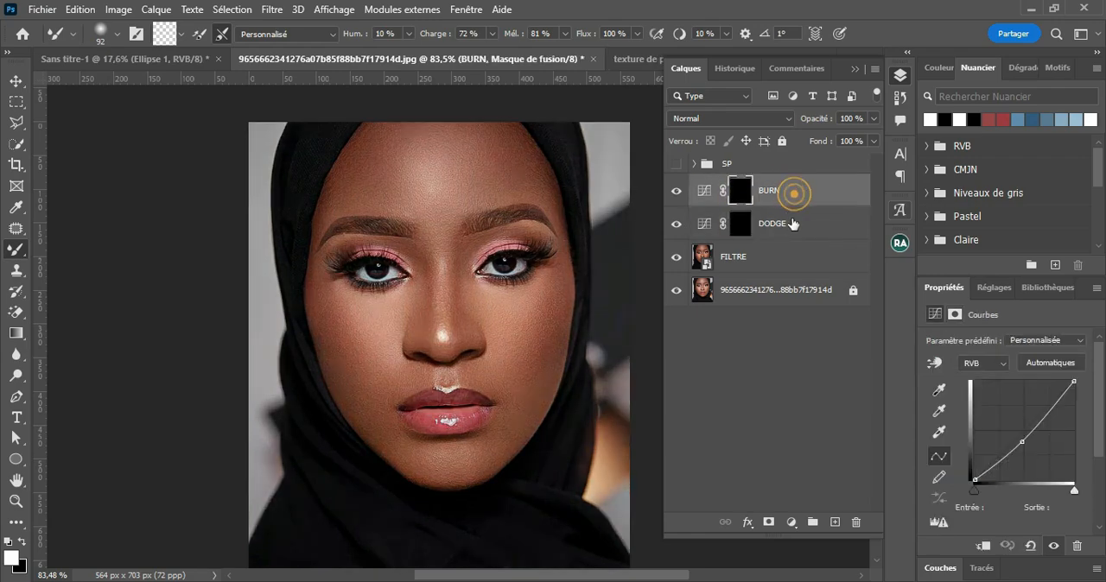
pyautogui.keyDown('shift'); pyautogui.click(793, 224); pyautogui.keyUp('shift')
pyautogui.click(811, 522)
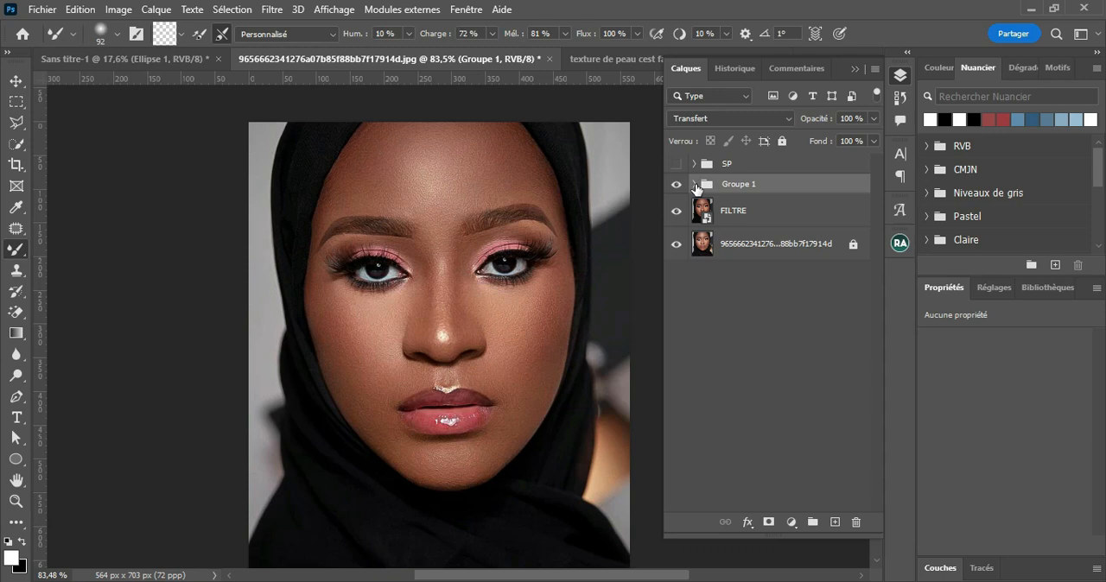
pyautogui.click(695, 185)
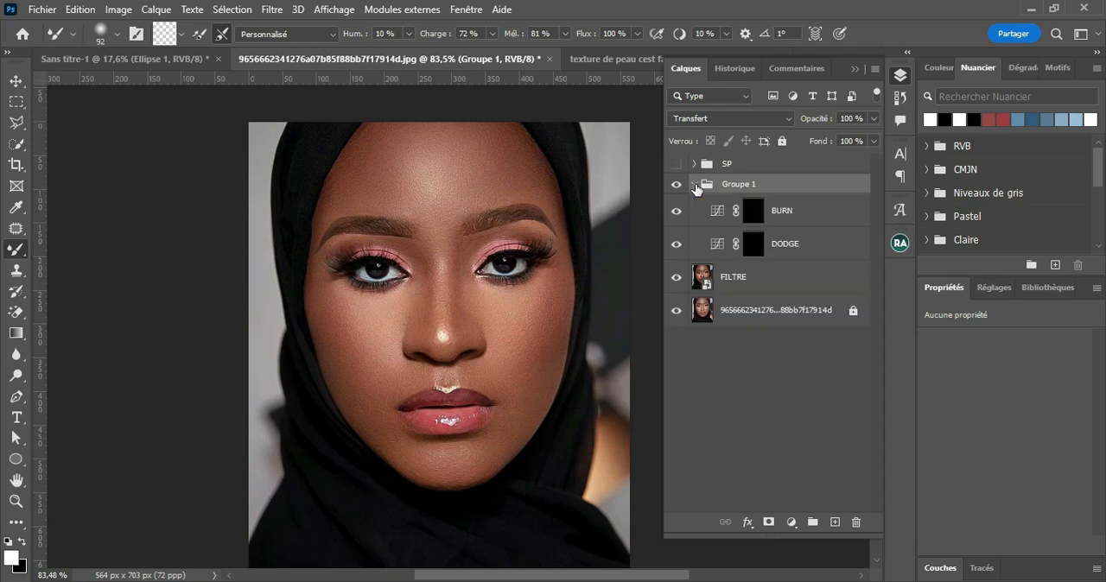
# Step: Activate the BURN layer's mask and switch from the Mixer Brush to the regular Brush tool
pyautogui.click(756, 211)
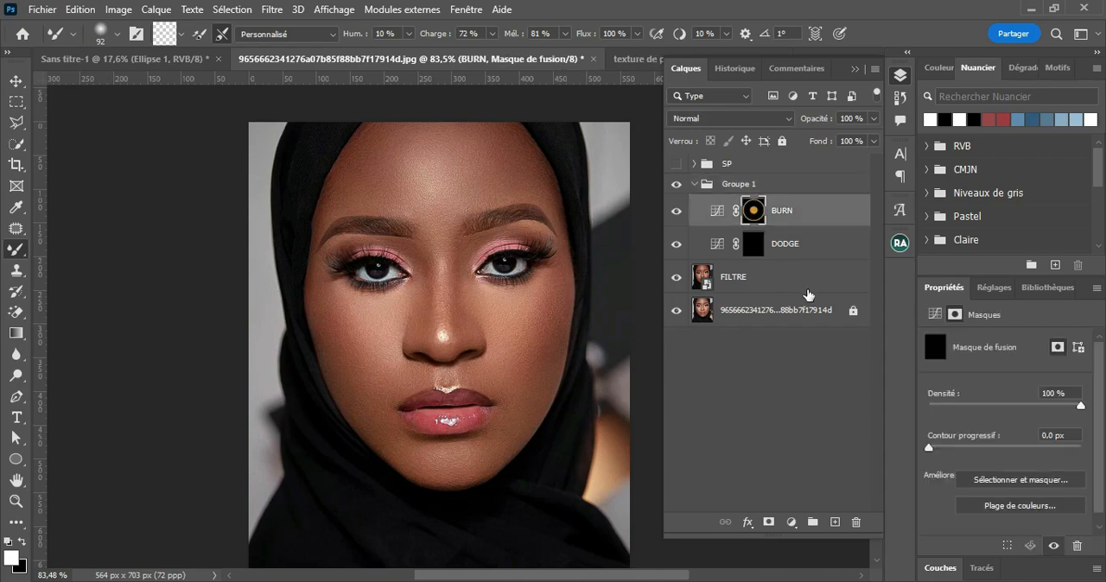
pyautogui.rightClick(16, 249)
pyautogui.click(61, 250)
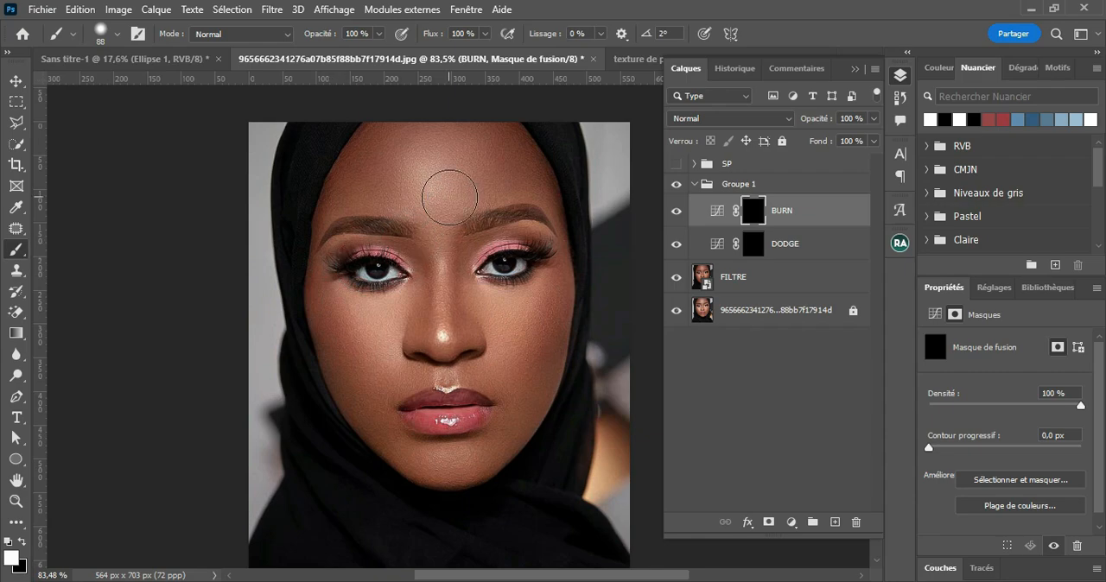
# Step: Try painting white over the forehead on the BURN mask at 100% flow, and undo the strokes
pyautogui.click(437, 194)
pyautogui.moveTo(512, 154)
pyautogui.mouseDown()
pyautogui.moveTo(532, 182)
pyautogui.moveTo(500, 147)
pyautogui.moveTo(447, 136)
pyautogui.moveTo(515, 159)
pyautogui.moveTo(525, 197)
pyautogui.mouseUp()
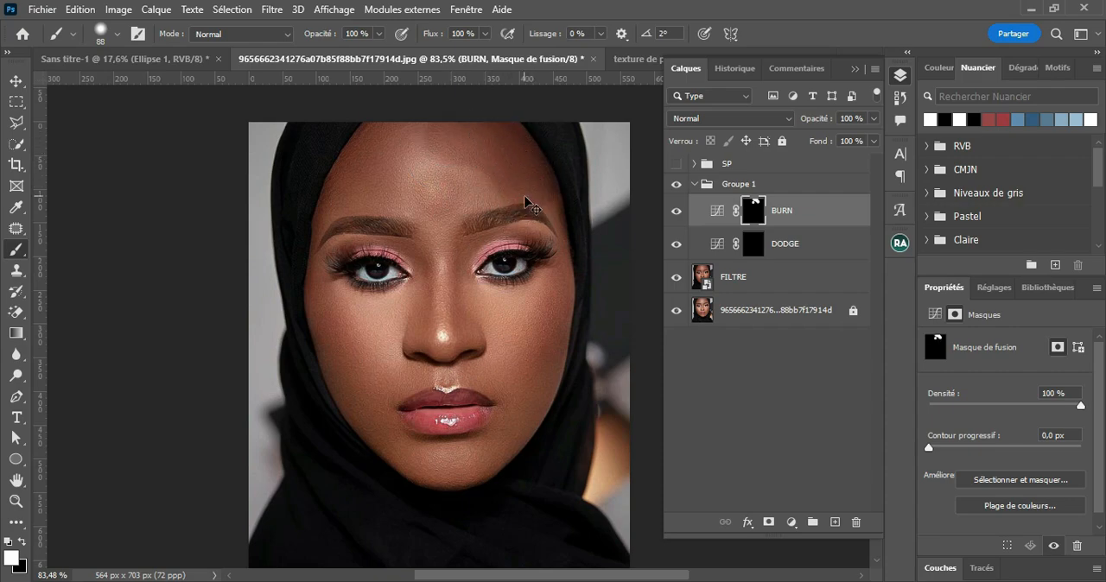
pyautogui.hotkey('ctrl', 'z')
pyautogui.hotkey('ctrl', 'z')
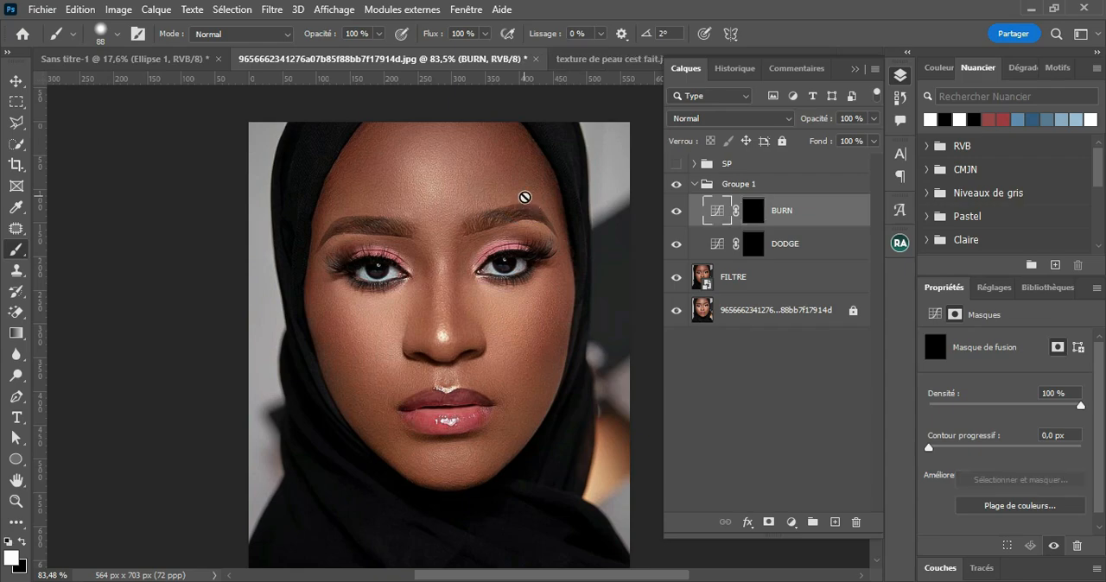
# Step: Set the brush flow to 4% and reactivate the BURN layer's mask
pyautogui.click(484, 34)
pyautogui.moveTo(483, 53); pyautogui.dragTo(415, 79)
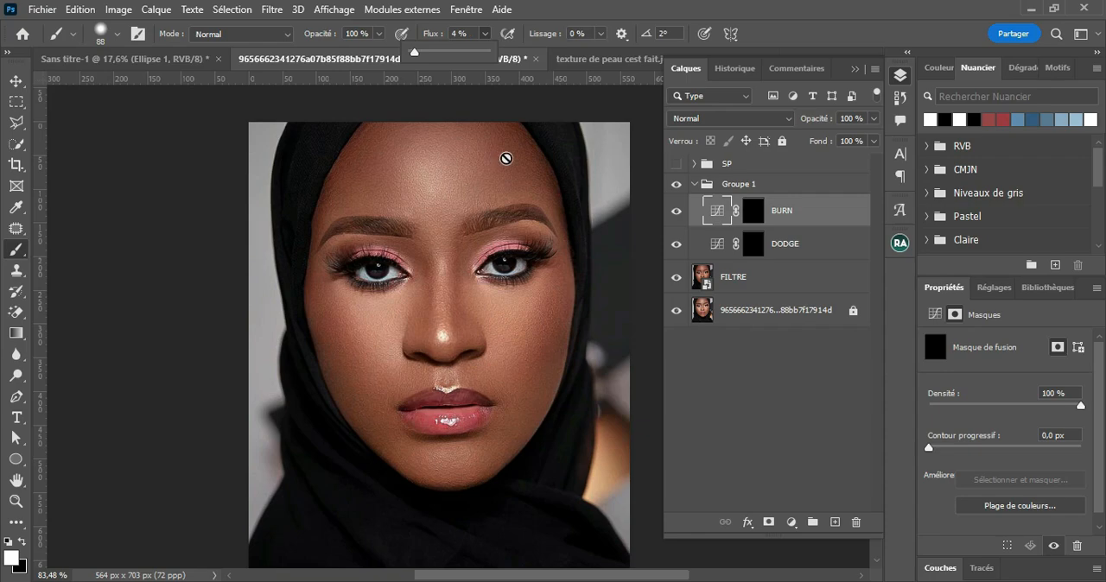
pyautogui.click(749, 214)
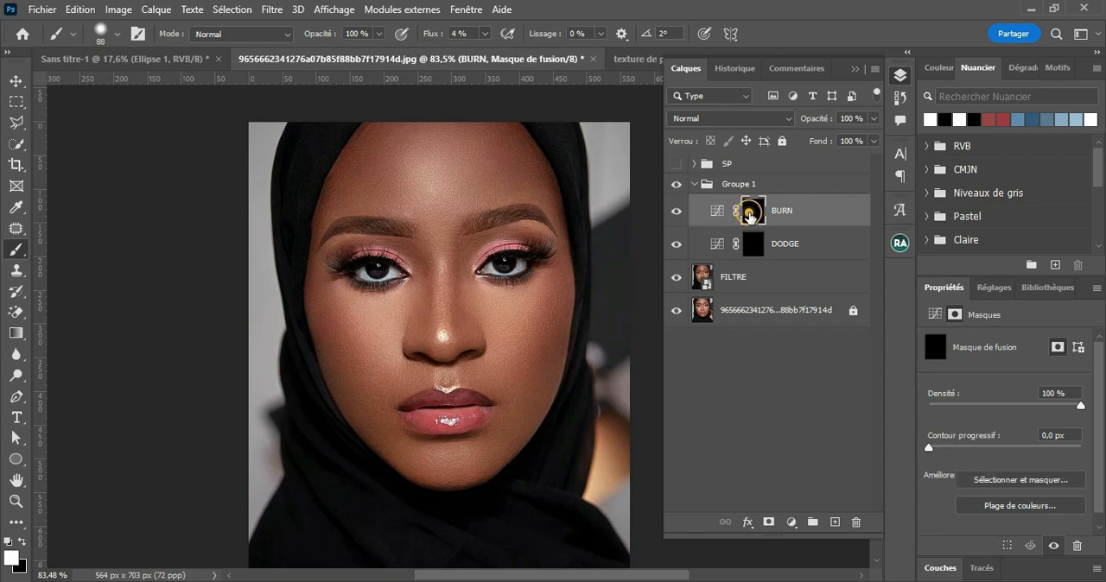
# Step: Paint white on the BURN mask over the cheek, nose and central forehead, and toggle the layer's visibility to compare
pyautogui.click(509, 321)
pyautogui.moveTo(515, 313)
pyautogui.mouseDown()
pyautogui.moveTo(515, 347)
pyautogui.moveTo(472, 286)
pyautogui.moveTo(492, 305)
pyautogui.moveTo(526, 301)
pyautogui.moveTo(506, 299)
pyautogui.moveTo(497, 363)
pyautogui.mouseUp()
pyautogui.moveTo(436, 319)
pyautogui.mouseDown()
pyautogui.moveTo(450, 173)
pyautogui.moveTo(424, 193)
pyautogui.moveTo(432, 184)
pyautogui.mouseUp()
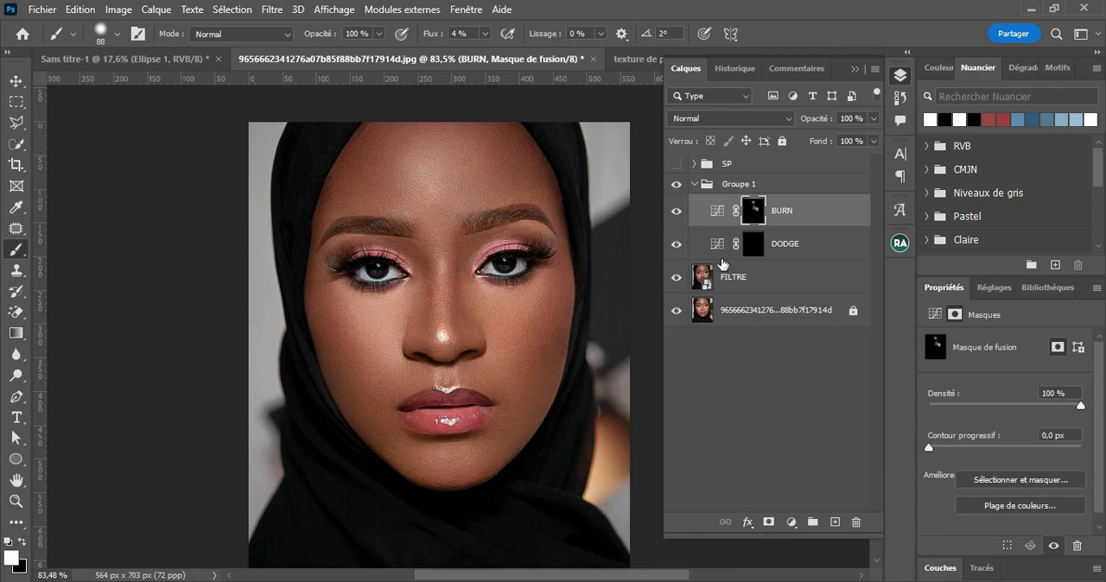
pyautogui.click(677, 212)
pyautogui.click(679, 215)
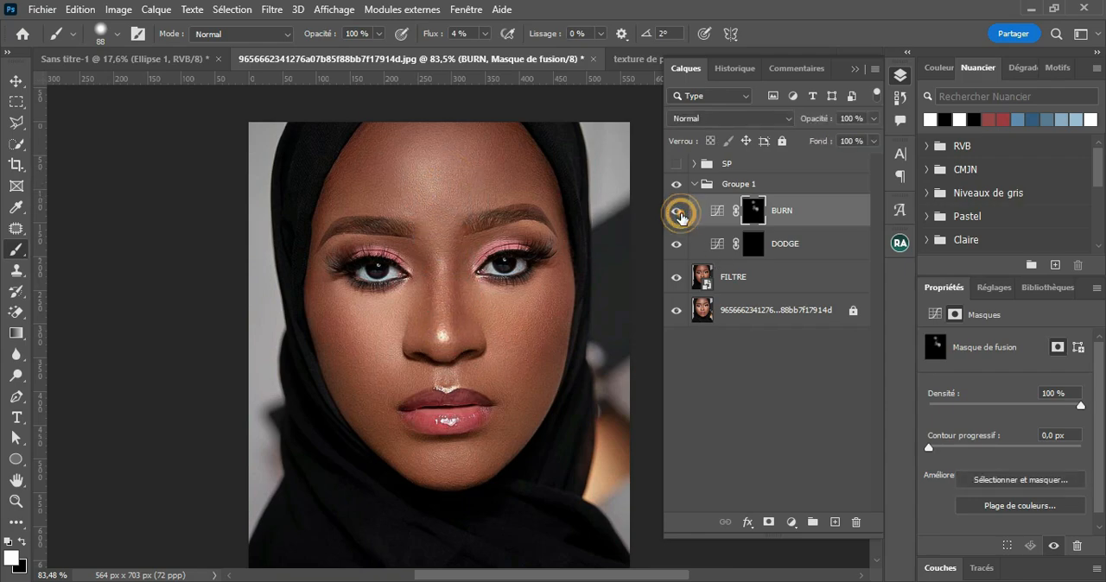
# Step: Delete the Groupe 1 Dodge and Burn group and the SP group, keeping the FILTRE layer and the original photo
pyautogui.click(702, 185)
pyautogui.click(694, 184)
pyautogui.moveTo(808, 190); pyautogui.dragTo(855, 522)
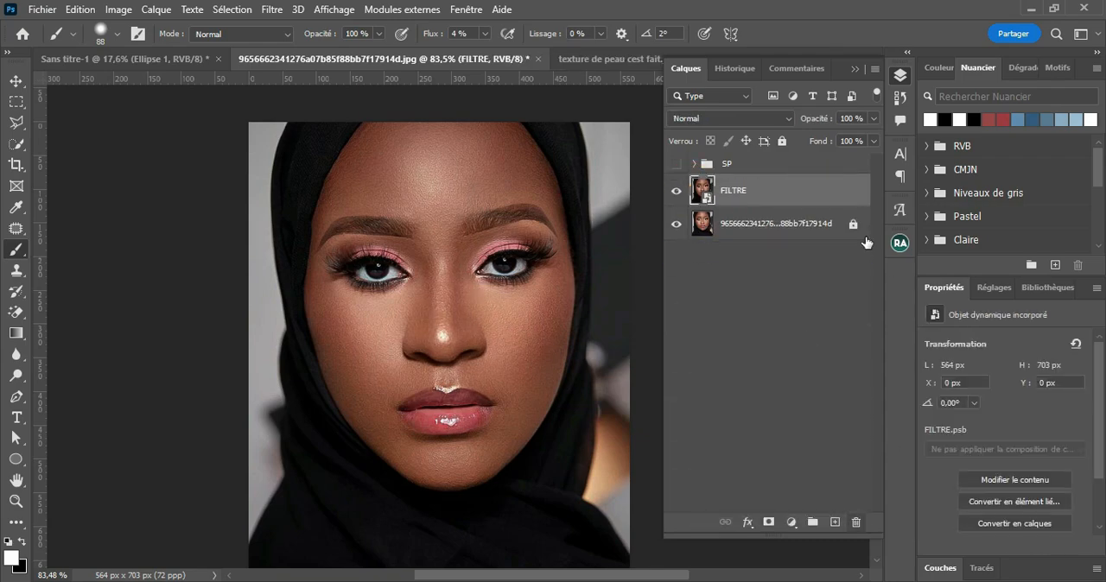
pyautogui.click(793, 162)
pyautogui.moveTo(797, 162); pyautogui.dragTo(855, 522)
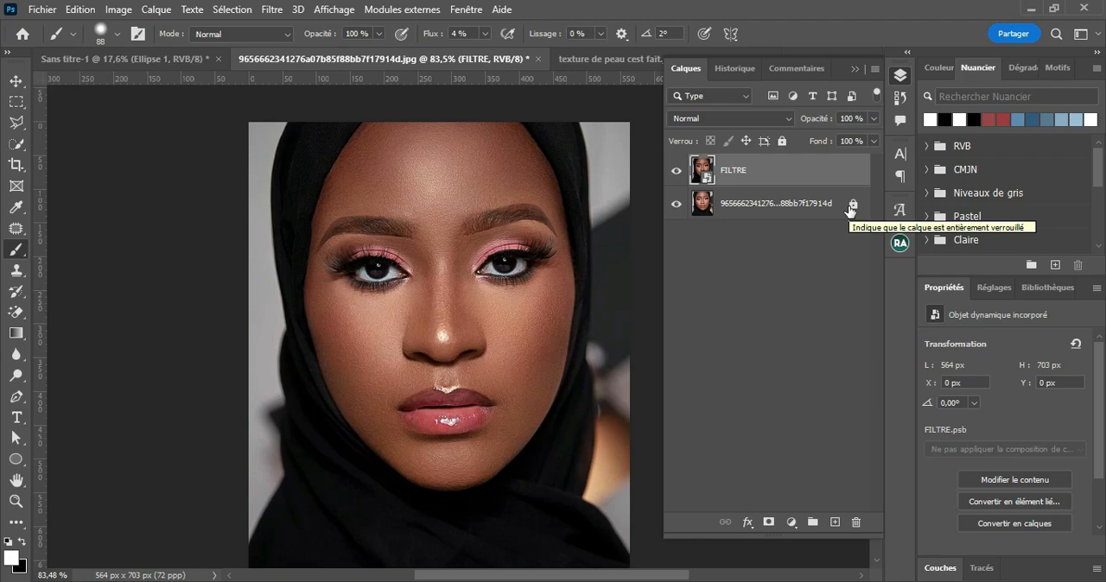
# Step: Switch to the Move tool and open the BEAUTY RETOUCH v3 extension
pyautogui.click(852, 69)
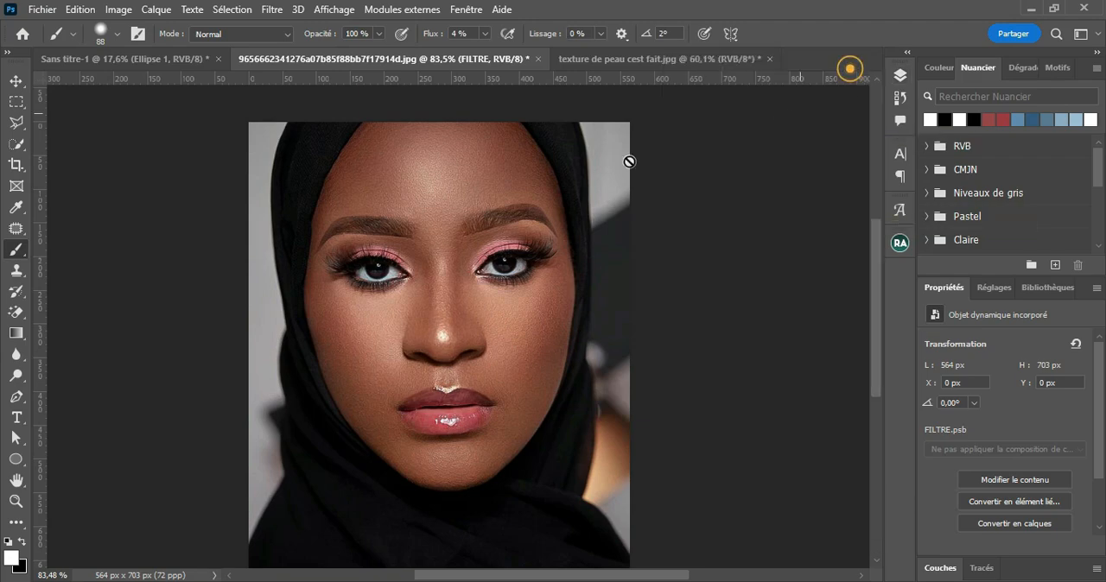
pyautogui.click(16, 81)
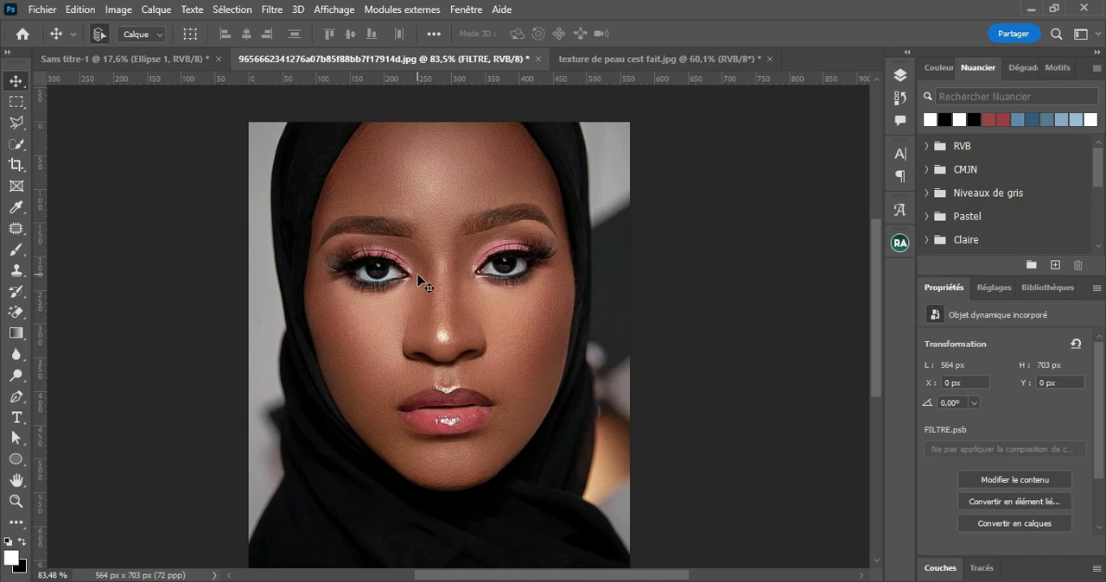
pyautogui.click(472, 12)
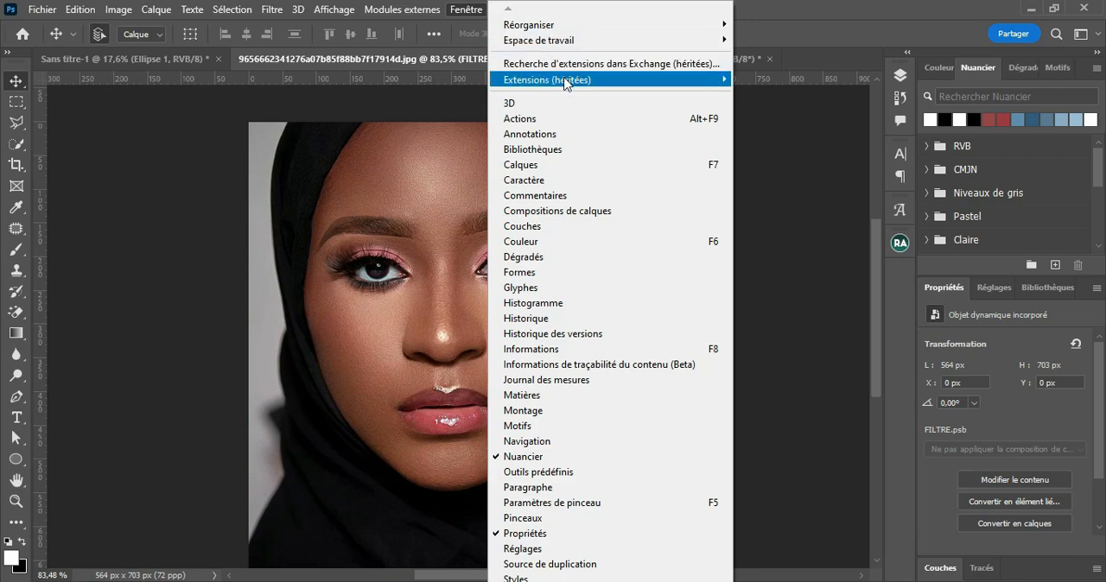
pyautogui.moveTo(565, 83)
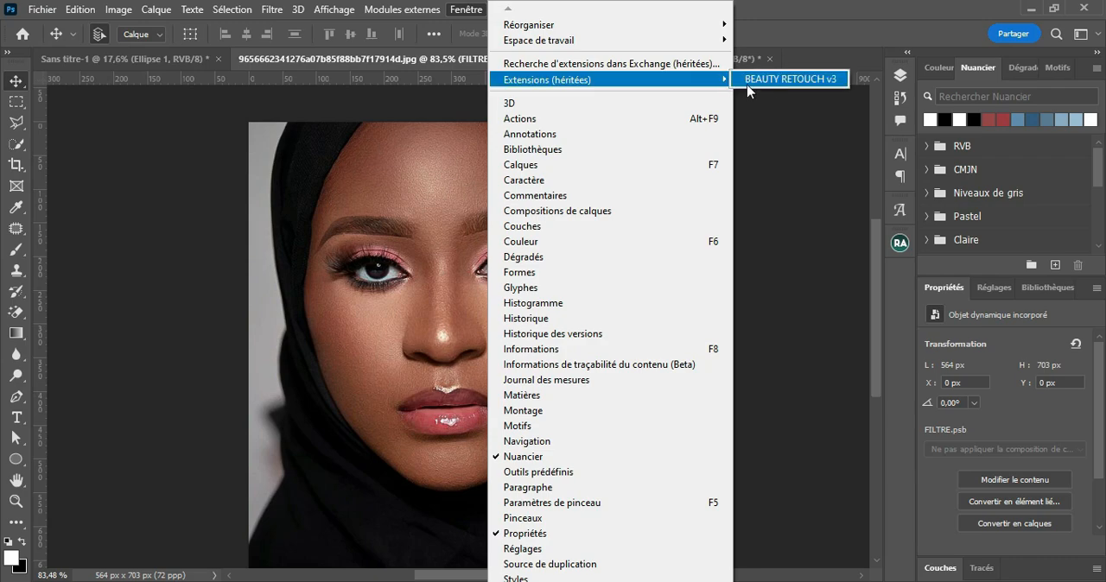
pyautogui.click(793, 86)
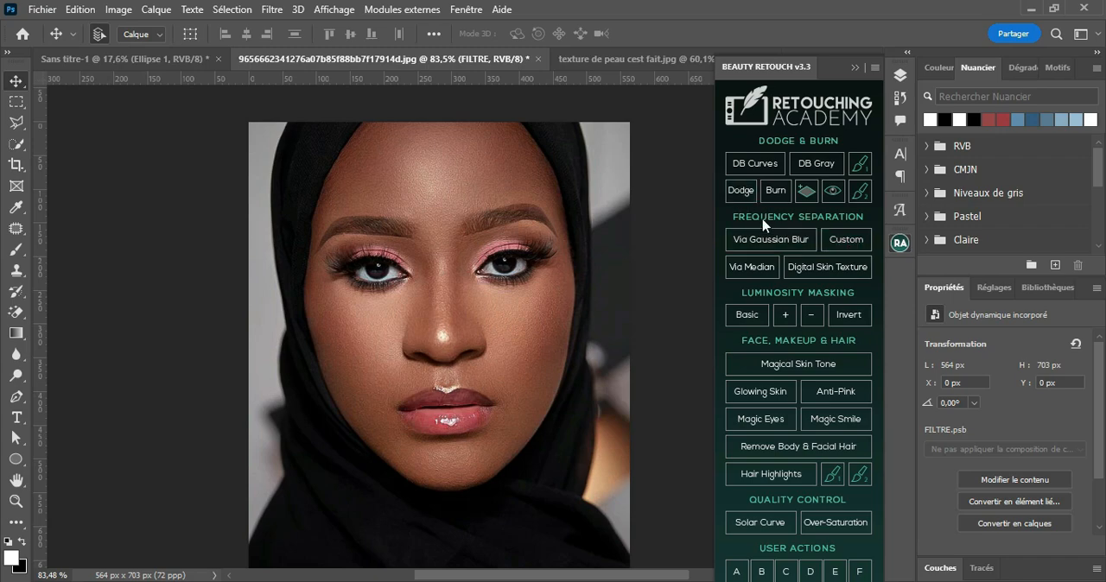
pyautogui.click(900, 76)
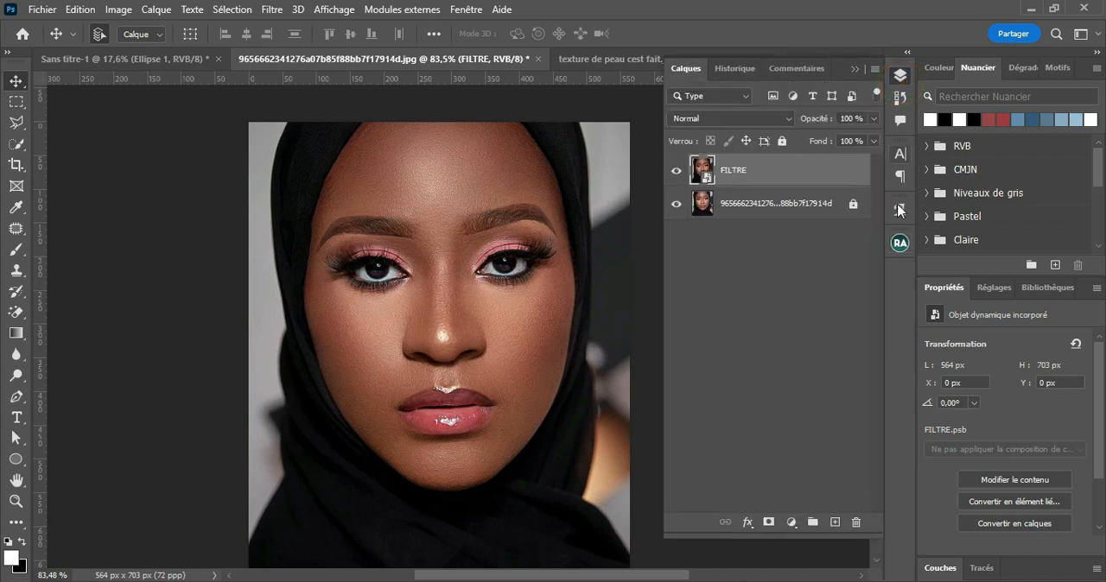
pyautogui.click(899, 242)
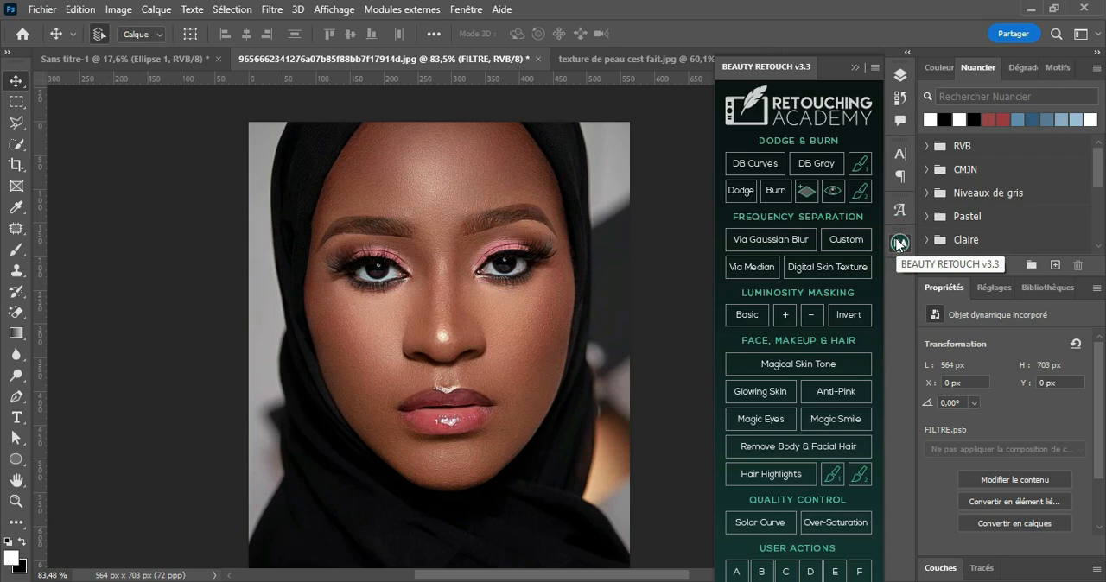
# Step: Run the extension's frequency separation via Gaussian Blur on the FILTRE layer with a blur radius of 0,9 pixels
pyautogui.click(795, 237)
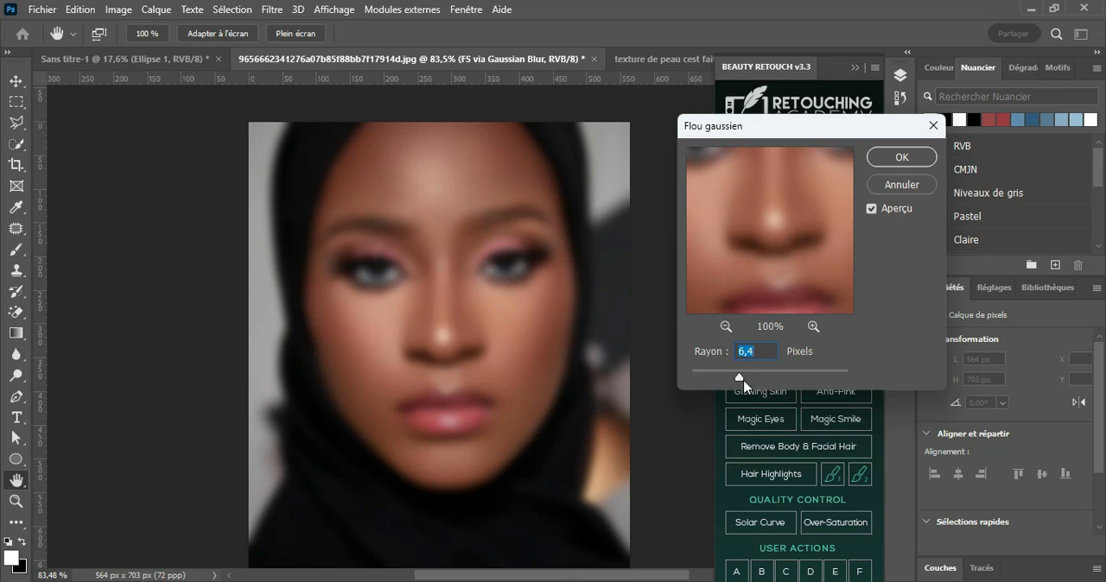
pyautogui.moveTo(724, 374); pyautogui.dragTo(698, 386)
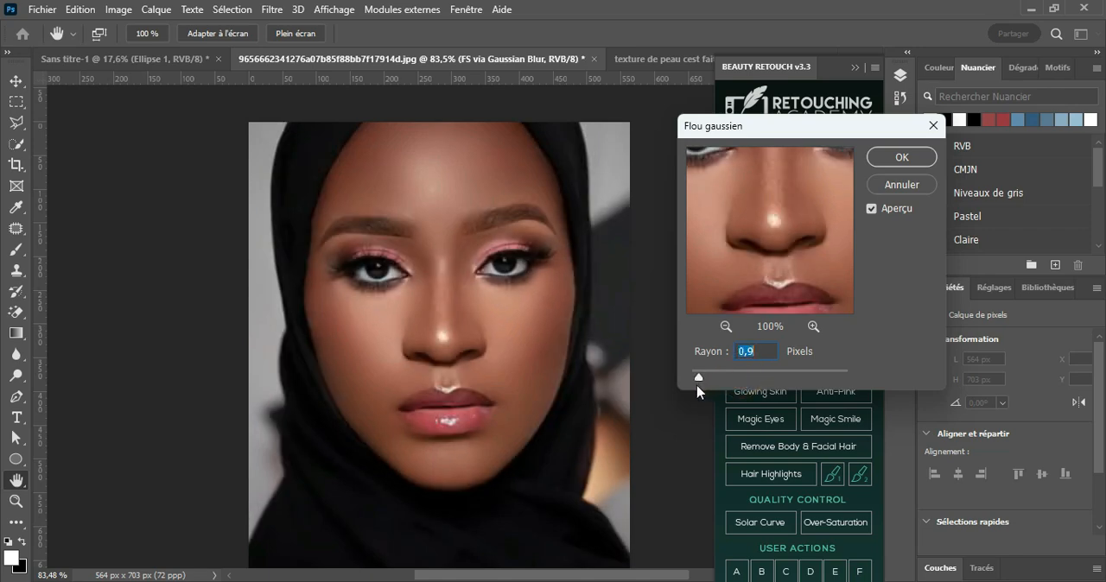
pyautogui.click(759, 227)
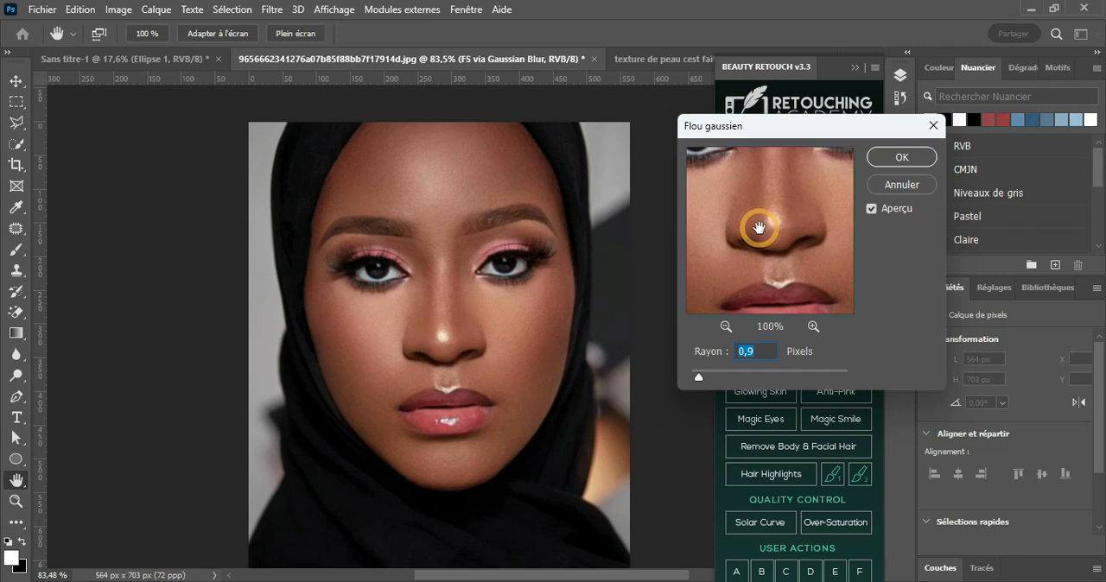
pyautogui.click(901, 159)
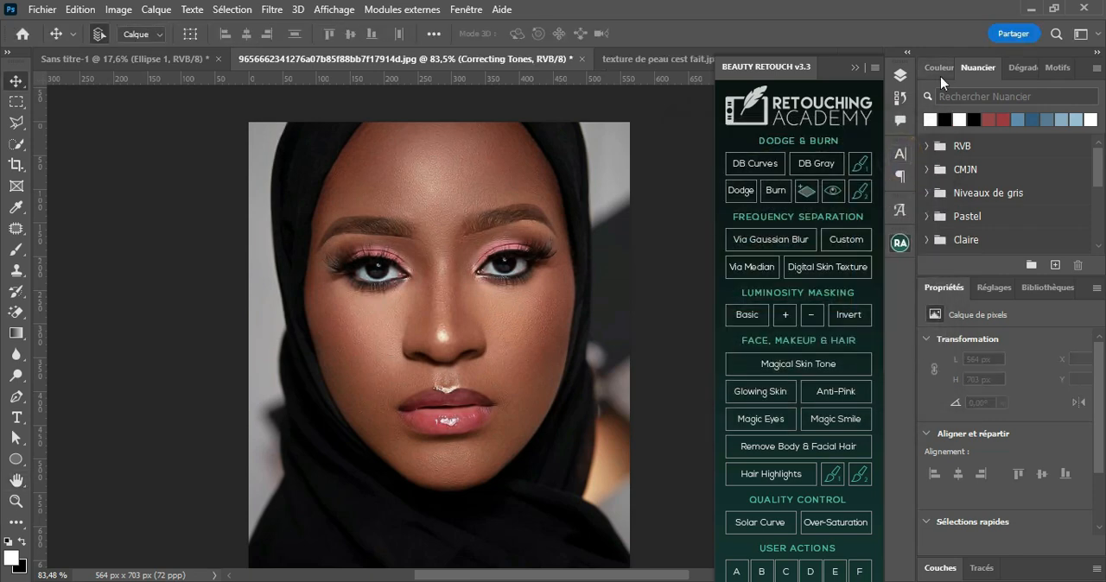
# Step: Examine the texture, tone-correction and low-frequency layers inside the FS via Gaussian Blur group
pyautogui.click(903, 80)
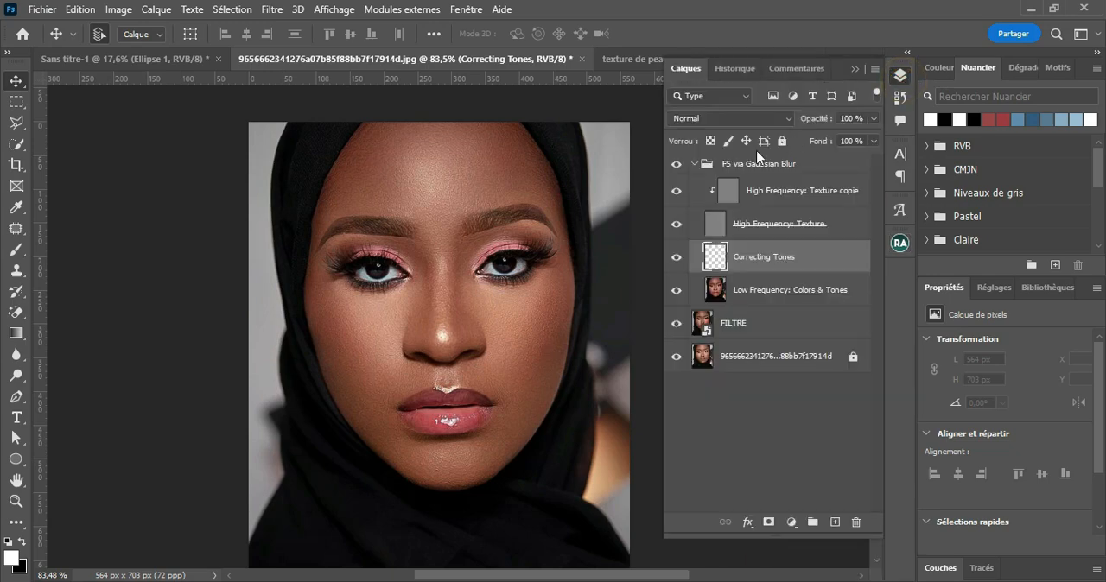
pyautogui.click(707, 166)
pyautogui.click(694, 163)
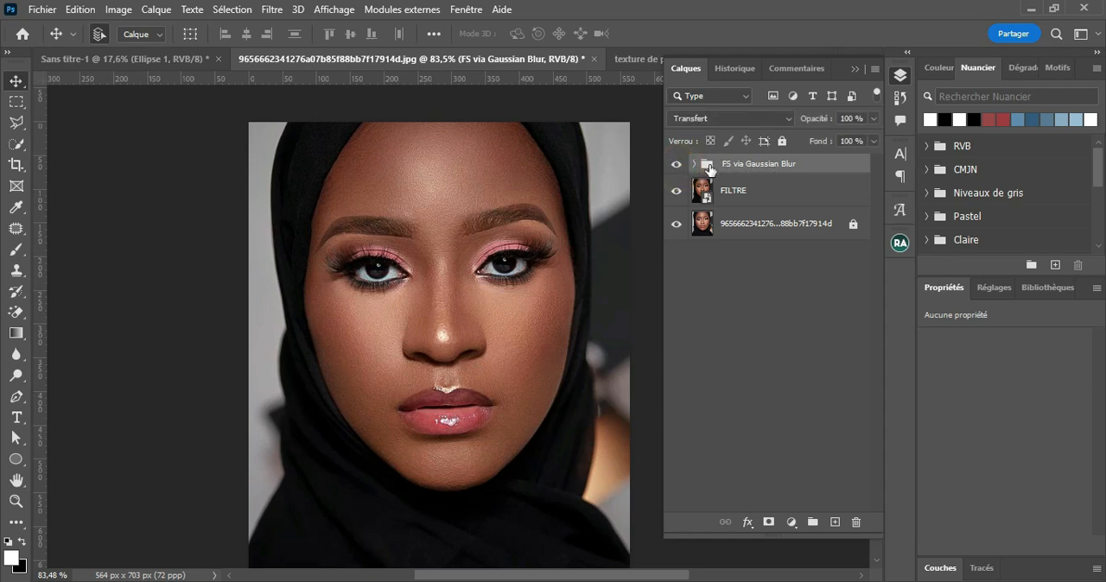
pyautogui.click(694, 165)
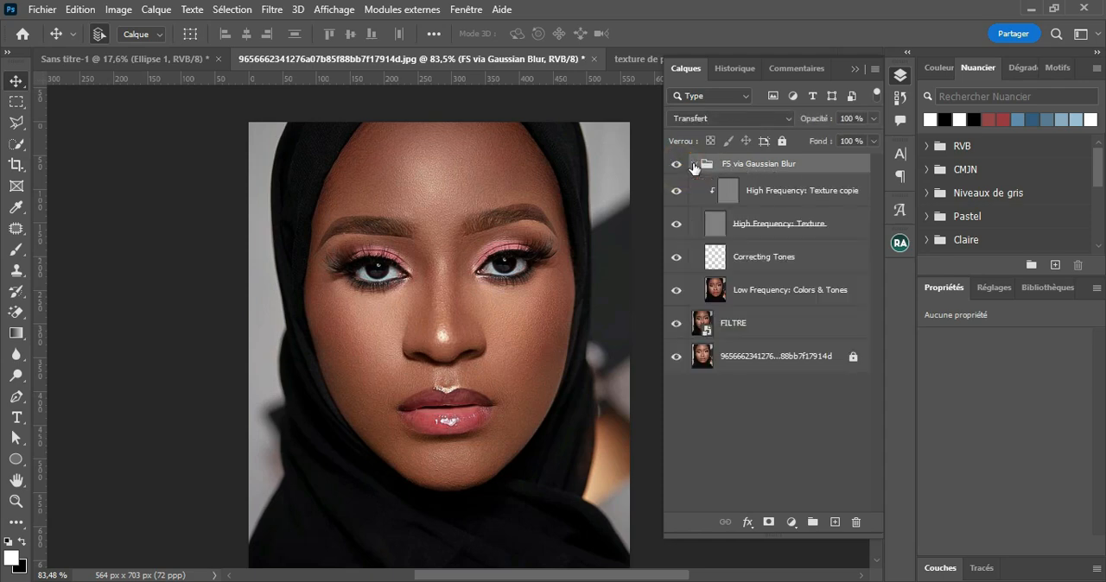
pyautogui.click(761, 298)
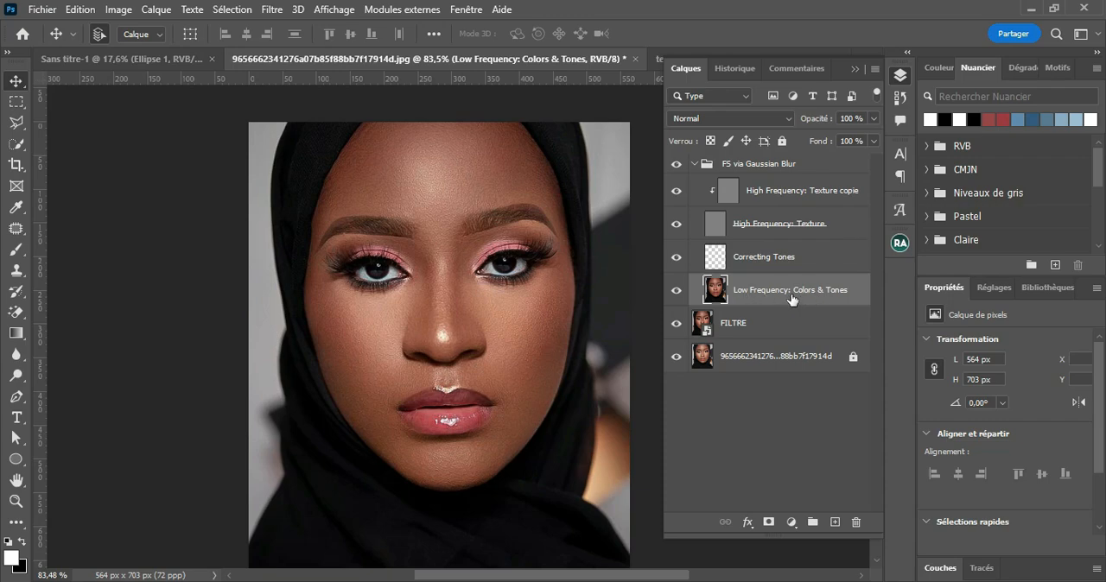
pyautogui.click(775, 230)
pyautogui.click(780, 193)
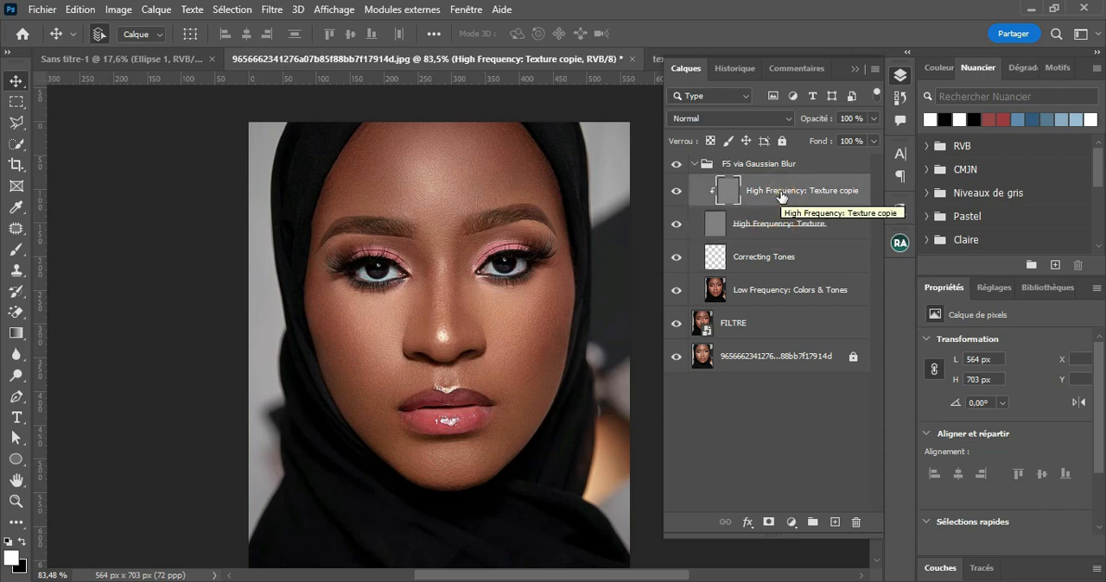
pyautogui.click(757, 295)
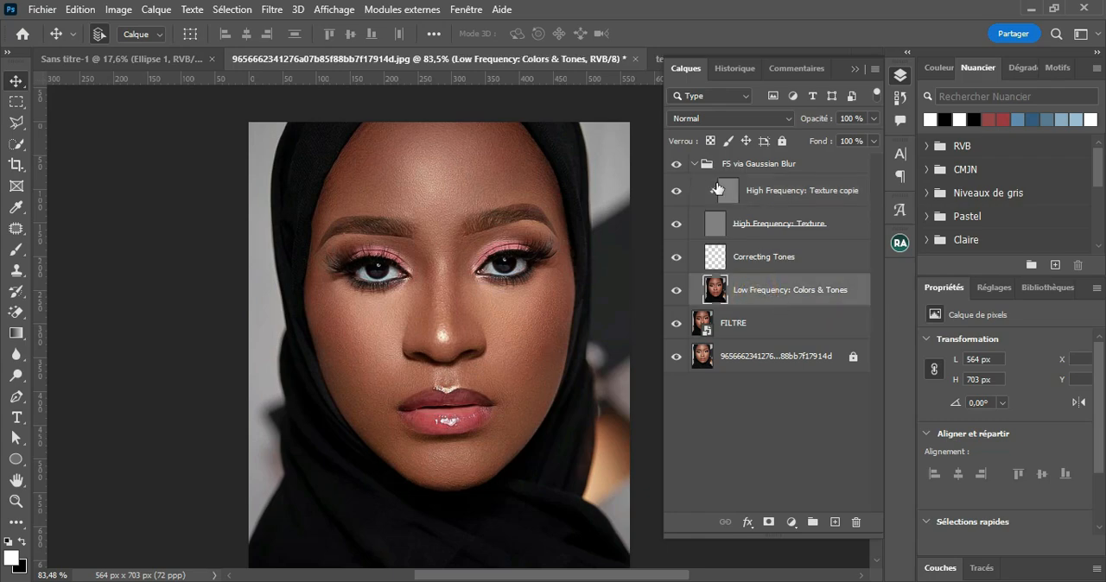
pyautogui.click(694, 164)
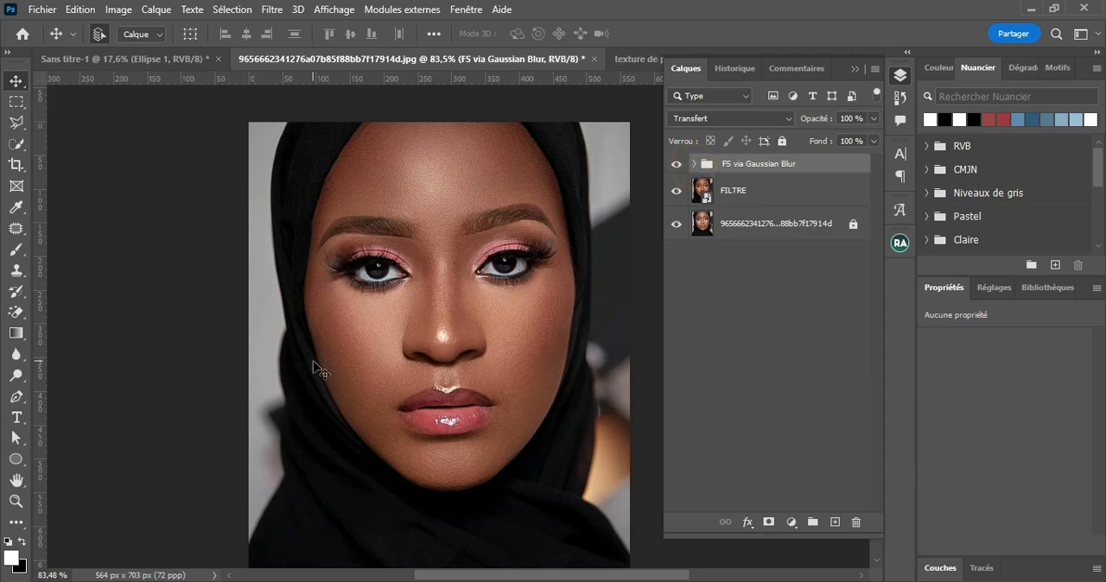
# Step: Switch to the Mixer Brush and select the Low Frequency: Colors & Tones layer in the FS via Gaussian Blur group
pyautogui.click(22, 252)
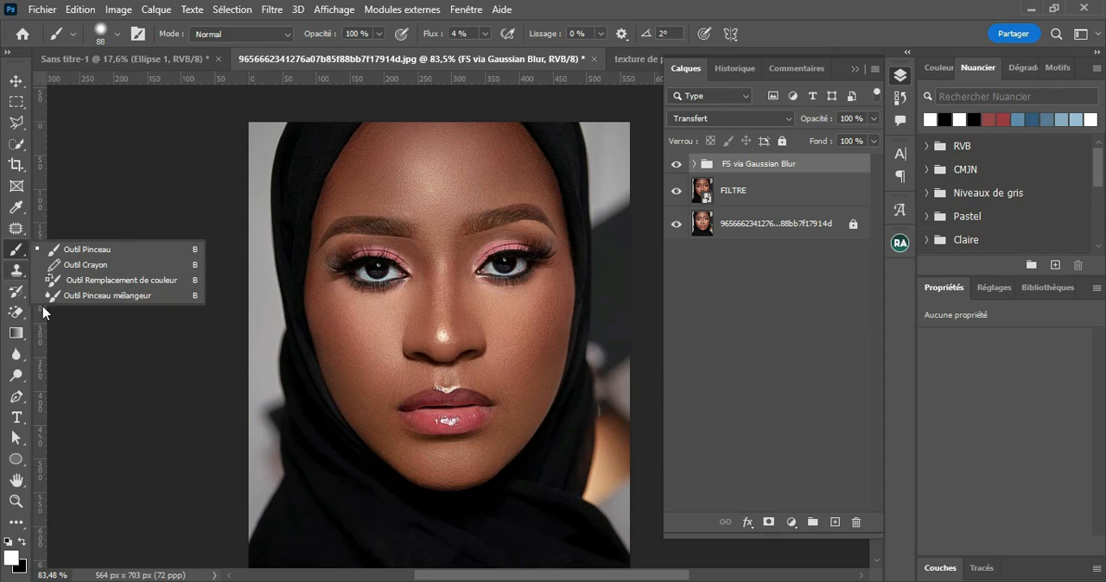
pyautogui.click(118, 297)
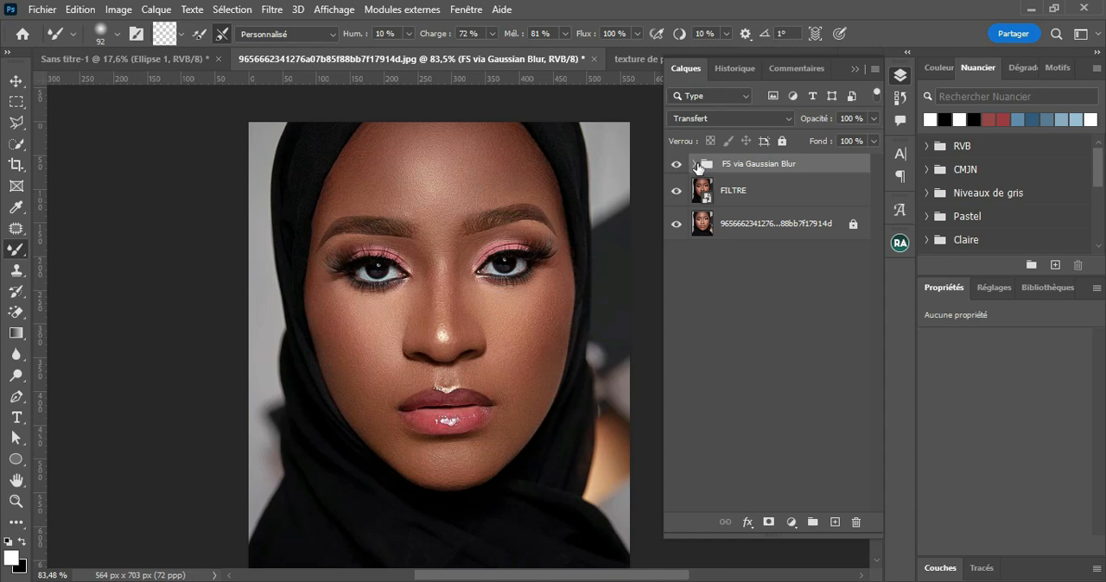
pyautogui.click(695, 164)
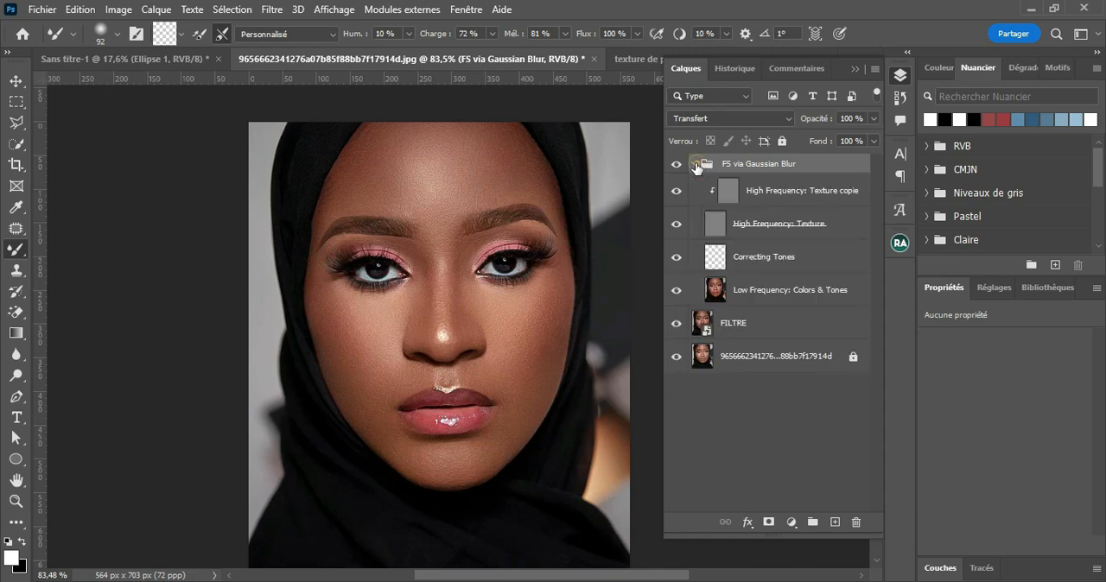
pyautogui.click(780, 297)
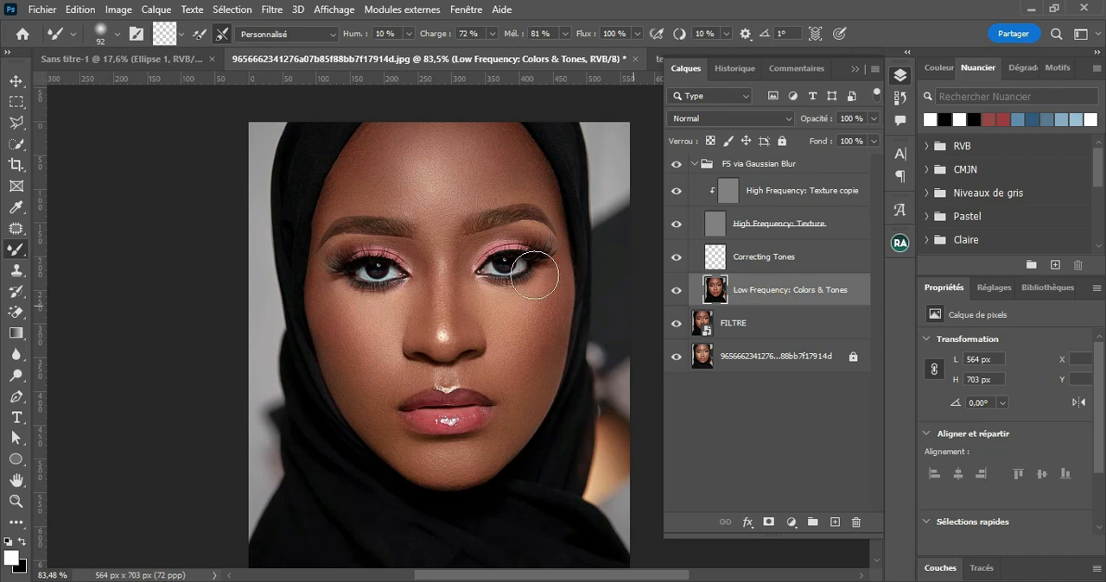
# Step: Smooth the tones of the image-left cheek, from the jaw up to the under-eye area, with the 92 px Mixer Brush
pyautogui.scroll(2, 419, 336)
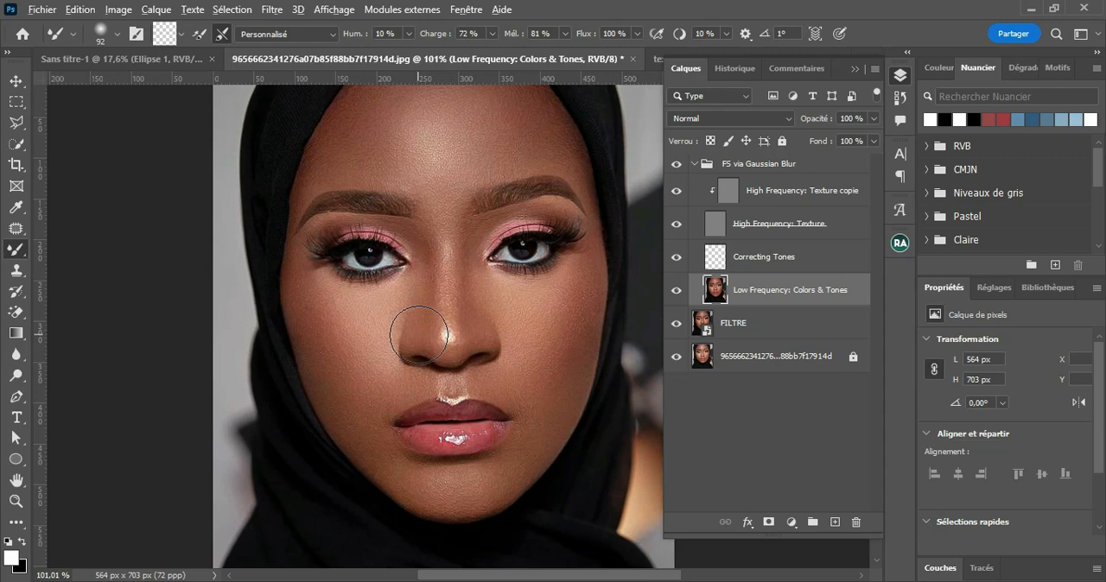
pyautogui.scroll(1, 419, 336)
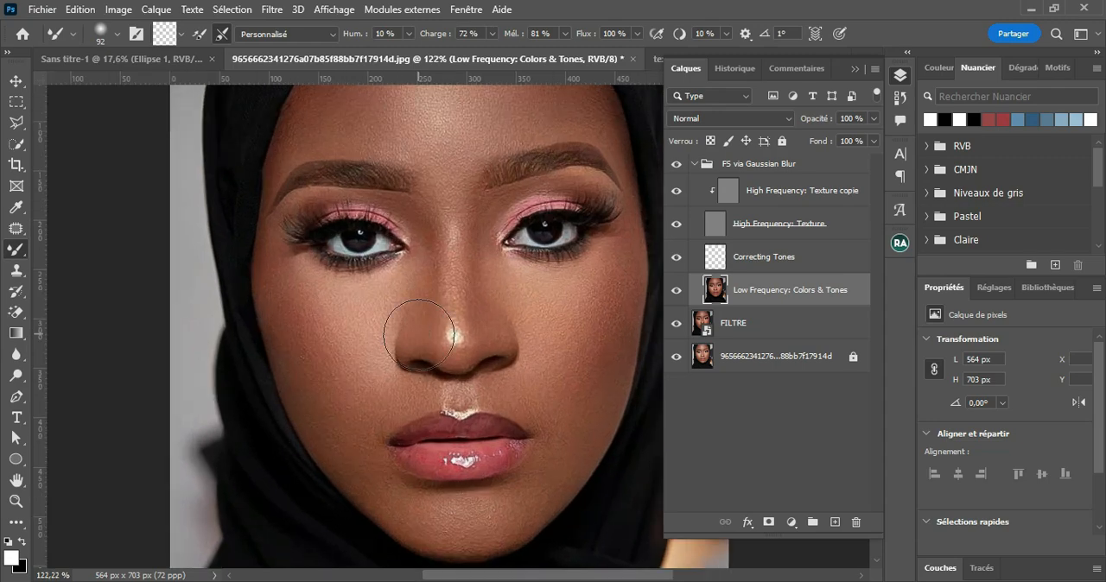
pyautogui.click(309, 364)
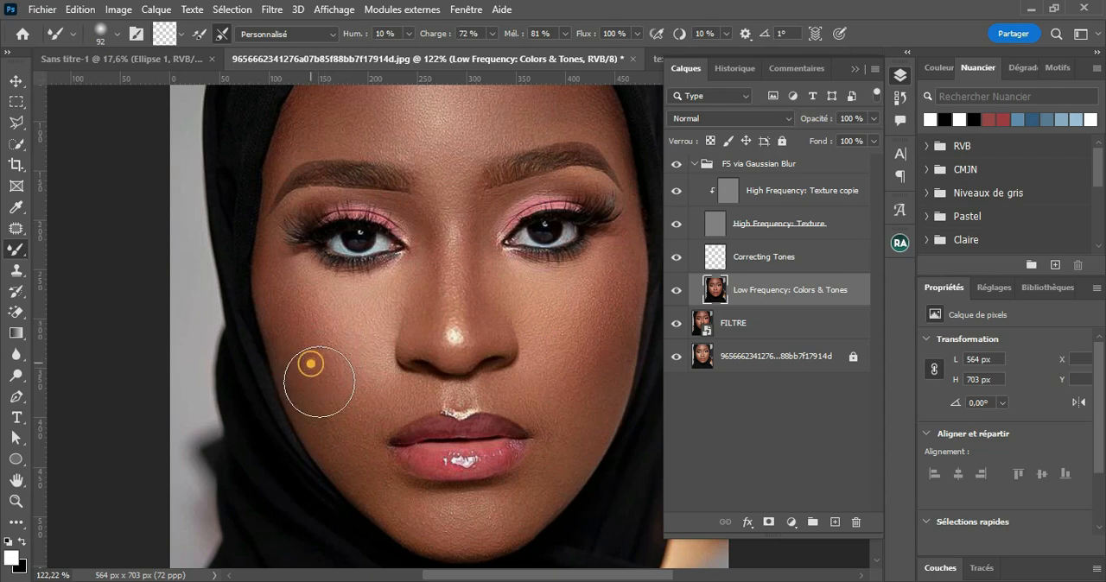
pyautogui.moveTo(324, 376)
pyautogui.mouseDown()
pyautogui.moveTo(286, 303)
pyautogui.moveTo(294, 323)
pyautogui.moveTo(323, 327)
pyautogui.moveTo(312, 320)
pyautogui.moveTo(383, 400)
pyautogui.moveTo(344, 396)
pyautogui.moveTo(339, 437)
pyautogui.moveTo(326, 405)
pyautogui.moveTo(316, 410)
pyautogui.moveTo(330, 423)
pyautogui.mouseUp()
pyautogui.moveTo(331, 423)
pyautogui.mouseDown()
pyautogui.moveTo(337, 440)
pyautogui.moveTo(350, 406)
pyautogui.mouseUp()
pyautogui.moveTo(337, 316)
pyautogui.mouseDown()
pyautogui.moveTo(349, 419)
pyautogui.moveTo(357, 400)
pyautogui.moveTo(321, 402)
pyautogui.moveTo(333, 433)
pyautogui.moveTo(336, 410)
pyautogui.moveTo(341, 438)
pyautogui.moveTo(348, 359)
pyautogui.moveTo(335, 315)
pyautogui.moveTo(337, 332)
pyautogui.moveTo(350, 315)
pyautogui.moveTo(326, 306)
pyautogui.moveTo(339, 312)
pyautogui.moveTo(402, 282)
pyautogui.mouseUp()
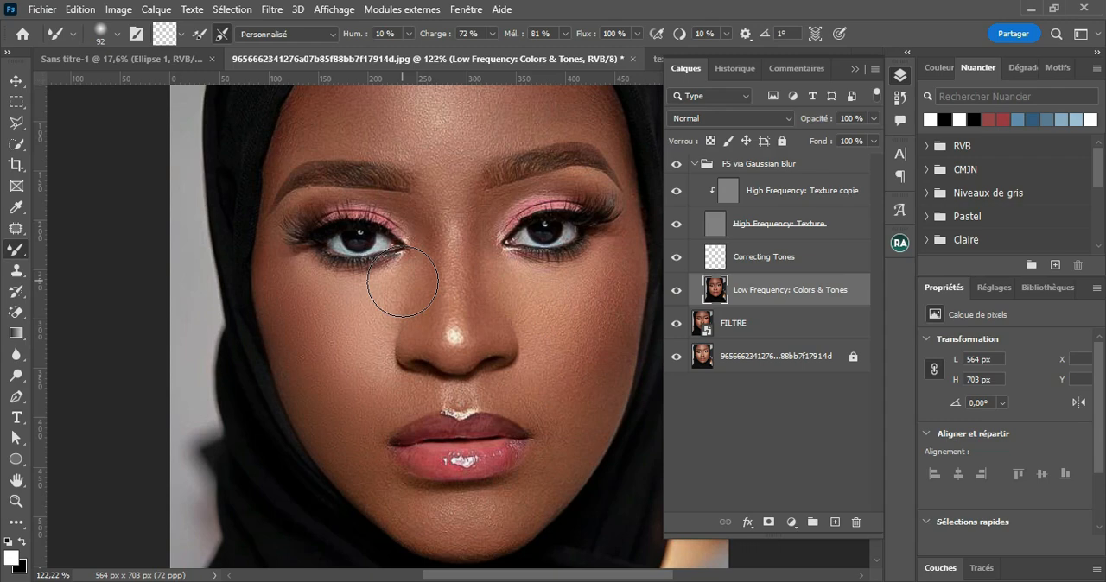
# Step: Reduce the Mixer Brush size to 59 px and blend the skin below the image-left eye
pyautogui.click(113, 35)
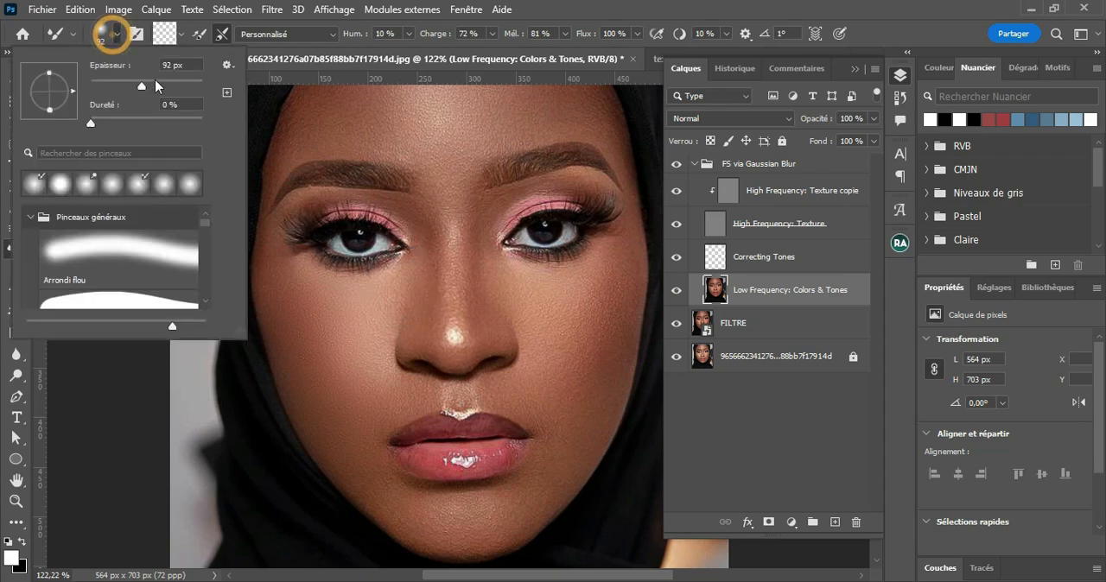
pyautogui.moveTo(143, 86); pyautogui.dragTo(129, 87)
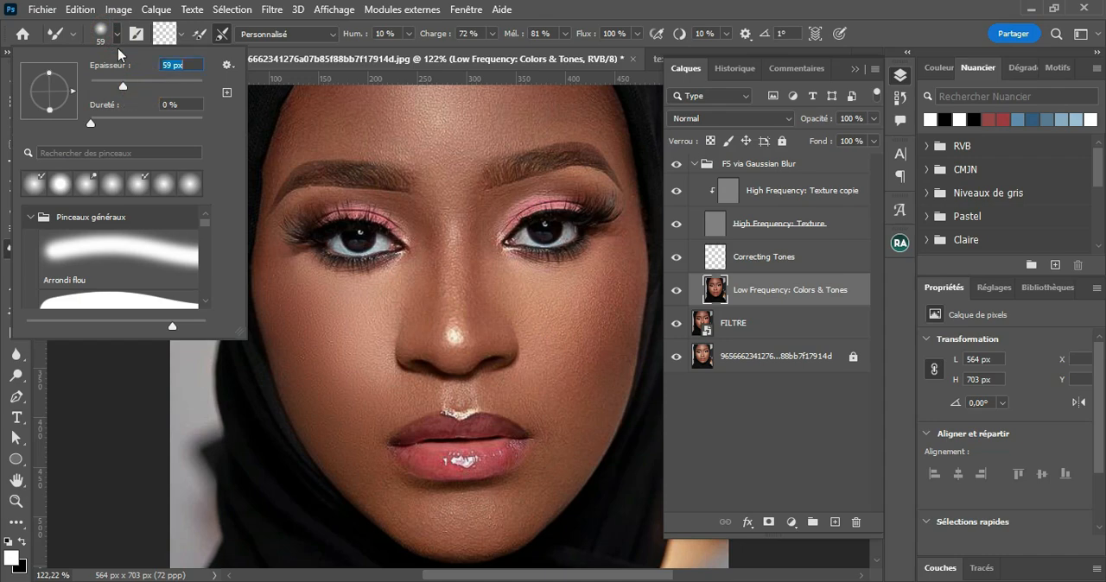
pyautogui.click(116, 33)
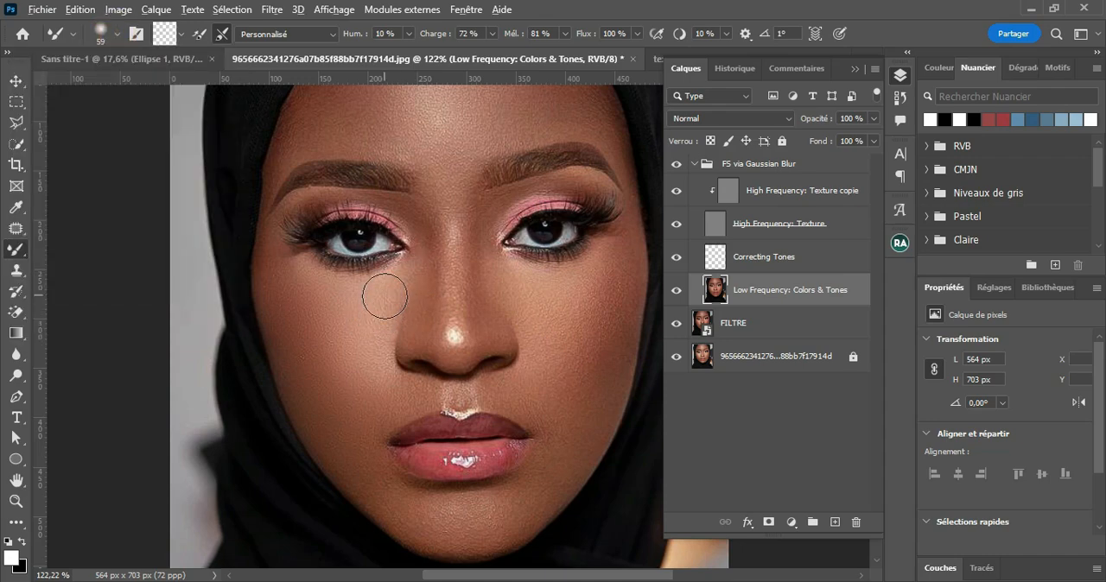
pyautogui.moveTo(384, 296)
pyautogui.mouseDown()
pyautogui.moveTo(368, 300)
pyautogui.moveTo(441, 284)
pyautogui.moveTo(365, 302)
pyautogui.mouseUp()
# Step: Blend the inner eye corner, side of the nose and upper eyelid on the image-left side with a 21 px Mixer Brush
pyautogui.moveTo(419, 238); pyautogui.dragTo(425, 273)
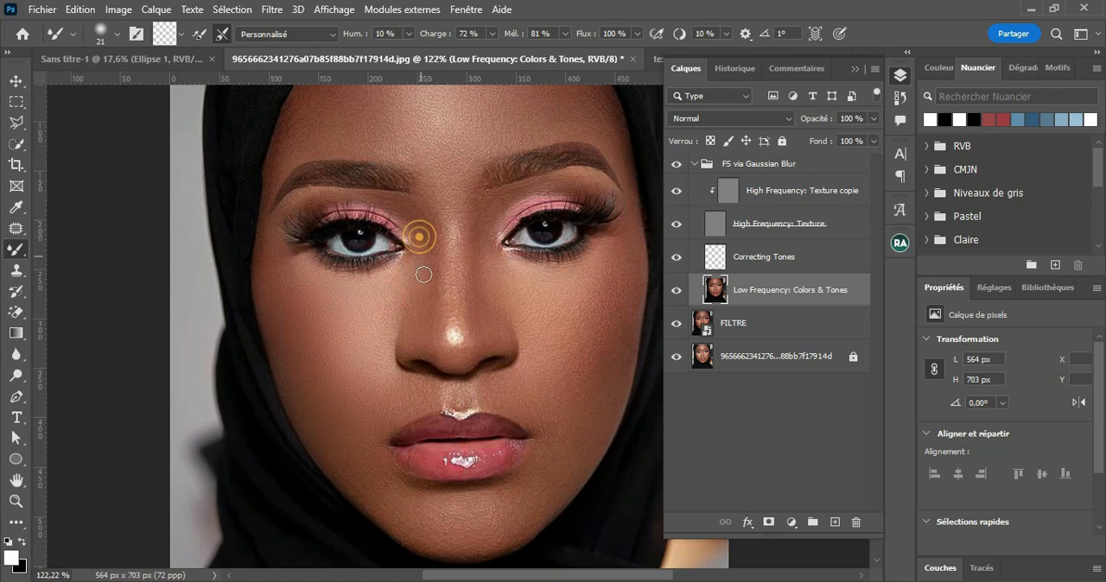
pyautogui.moveTo(410, 210); pyautogui.dragTo(424, 242)
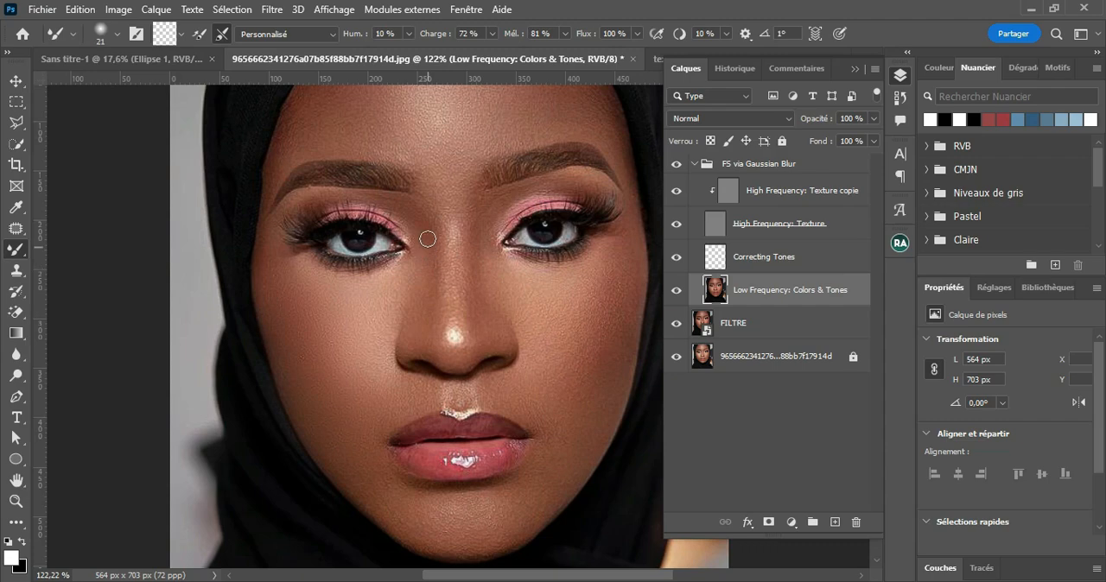
pyautogui.moveTo(422, 226); pyautogui.dragTo(380, 201)
pyautogui.moveTo(360, 200); pyautogui.dragTo(318, 195)
pyautogui.moveTo(426, 256); pyautogui.dragTo(435, 256)
# Step: Smooth the lower jaw with a 33 px Mixer Brush, and the chin and image-right cheek with a 57 px one
pyautogui.click(364, 491)
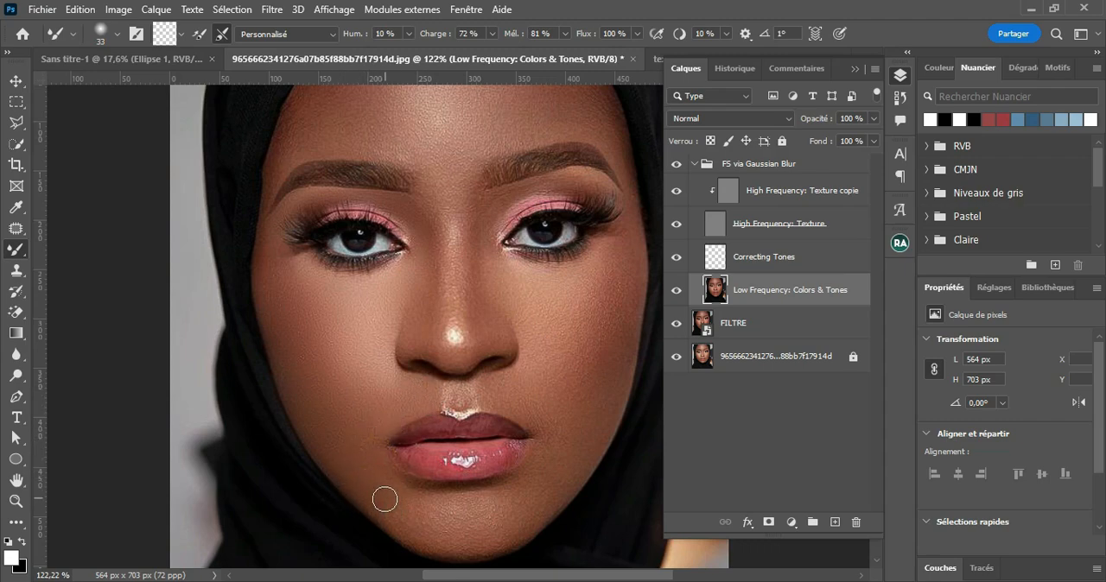
pyautogui.keyDown('alt'); pyautogui.rightClick(514, 527); pyautogui.keyUp('alt')
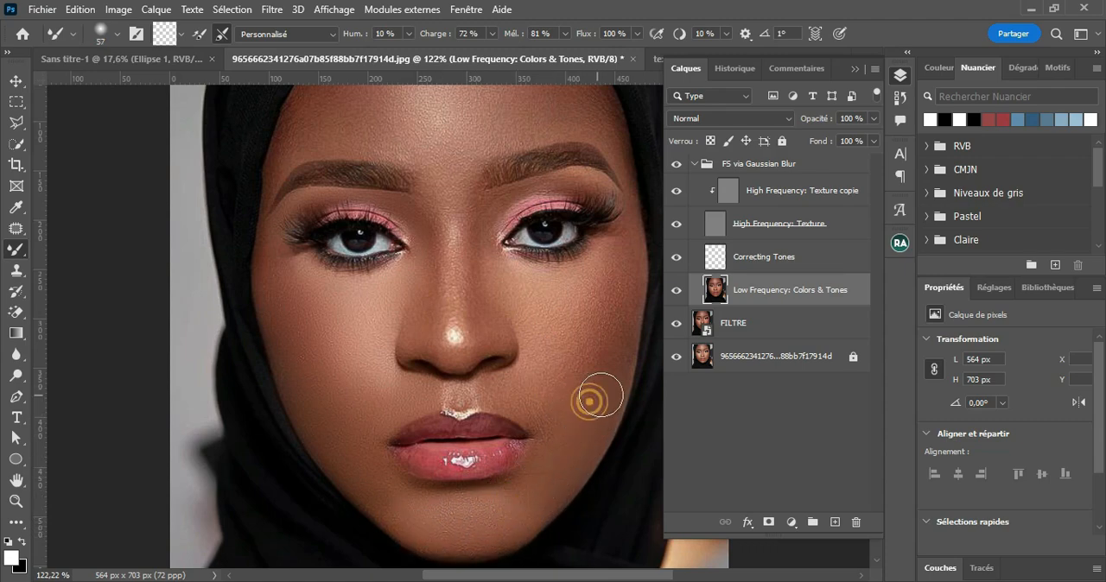
pyautogui.click(553, 412)
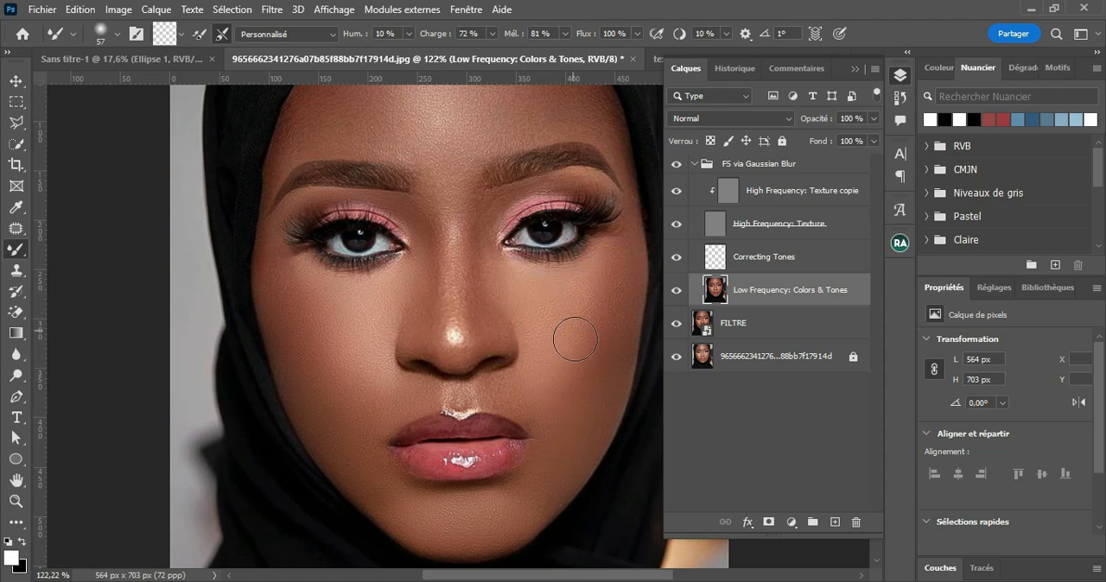
# Step: Blend the nose bridge with a 26 px Mixer Brush and the area between the eyebrows with a 46 px one
pyautogui.moveTo(549, 398); pyautogui.dragTo(540, 401)
pyautogui.moveTo(516, 398)
pyautogui.mouseDown()
pyautogui.moveTo(455, 403)
pyautogui.moveTo(448, 390)
pyautogui.moveTo(442, 401)
pyautogui.moveTo(481, 386)
pyautogui.mouseUp()
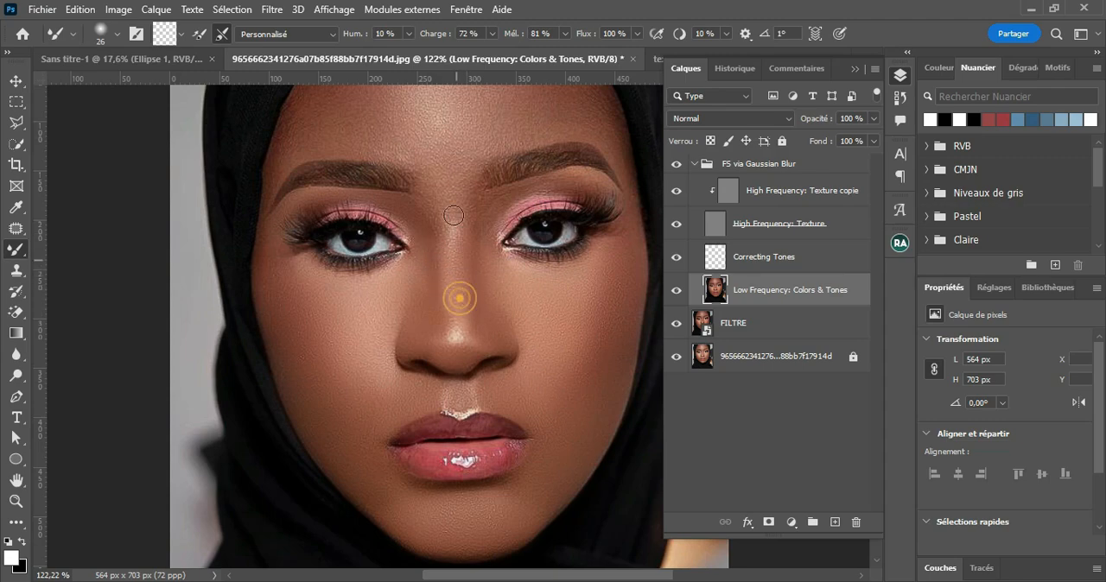
pyautogui.press(']')
pyautogui.press(']')
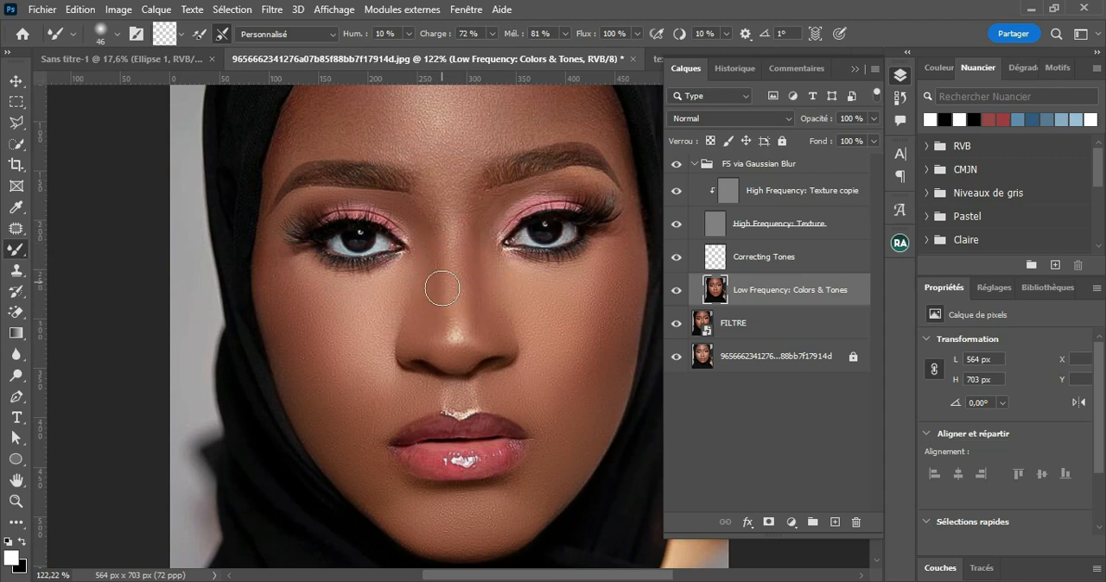
pyautogui.click(468, 183)
pyautogui.scroll(1, 454, 186)
pyautogui.scroll(2, 380, 179)
pyautogui.moveTo(444, 198); pyautogui.dragTo(468, 202)
pyautogui.click(488, 173)
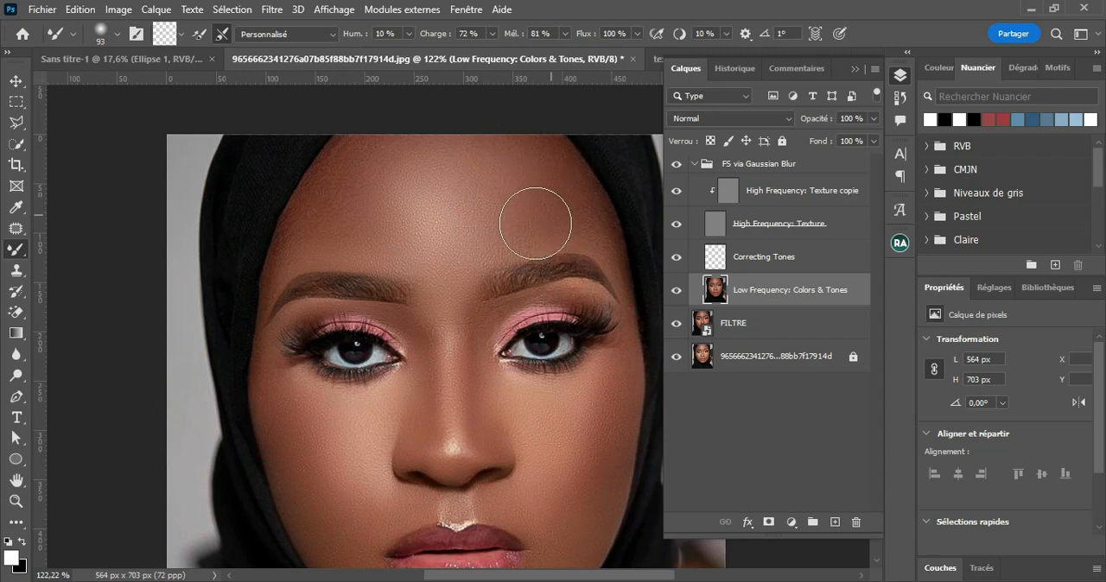
# Step: Smooth the forehead tones above both eyebrows with the Mixer Brush, starting at 93 px and adjusting its size for each area
pyautogui.moveTo(343, 183); pyautogui.dragTo(372, 167)
pyautogui.keyDown('alt'); pyautogui.rightClick(441, 195); pyautogui.keyUp('alt')
pyautogui.moveTo(440, 195); pyautogui.dragTo(431, 195)
pyautogui.moveTo(370, 196)
pyautogui.mouseDown()
pyautogui.moveTo(371, 226)
pyautogui.moveTo(349, 199)
pyautogui.moveTo(377, 162)
pyautogui.moveTo(332, 215)
pyautogui.moveTo(396, 144)
pyautogui.moveTo(326, 217)
pyautogui.moveTo(300, 273)
pyautogui.moveTo(344, 174)
pyautogui.mouseUp()
pyautogui.keyDown('alt'); pyautogui.rightClick(339, 213); pyautogui.keyUp('alt')
pyautogui.moveTo(555, 204); pyautogui.dragTo(465, 209)
pyautogui.moveTo(479, 127)
pyautogui.mouseDown()
pyautogui.moveTo(518, 164)
pyautogui.moveTo(501, 148)
pyautogui.moveTo(561, 267)
pyautogui.mouseUp()
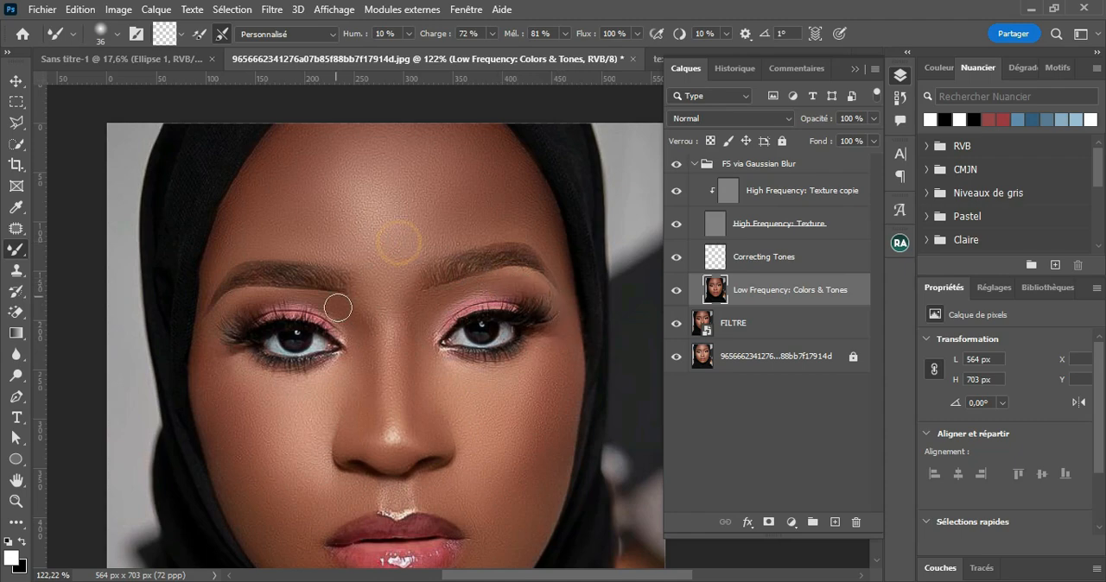
# Step: Enlarge the Mixer Brush to 67 px and even out the remaining tones on both cheeks and around the nose
pyautogui.moveTo(205, 362)
pyautogui.mouseDown()
pyautogui.moveTo(229, 230)
pyautogui.moveTo(261, 258)
pyautogui.moveTo(239, 266)
pyautogui.moveTo(298, 367)
pyautogui.mouseUp()
pyautogui.moveTo(321, 422); pyautogui.dragTo(398, 403)
pyautogui.moveTo(510, 442); pyautogui.dragTo(497, 465)
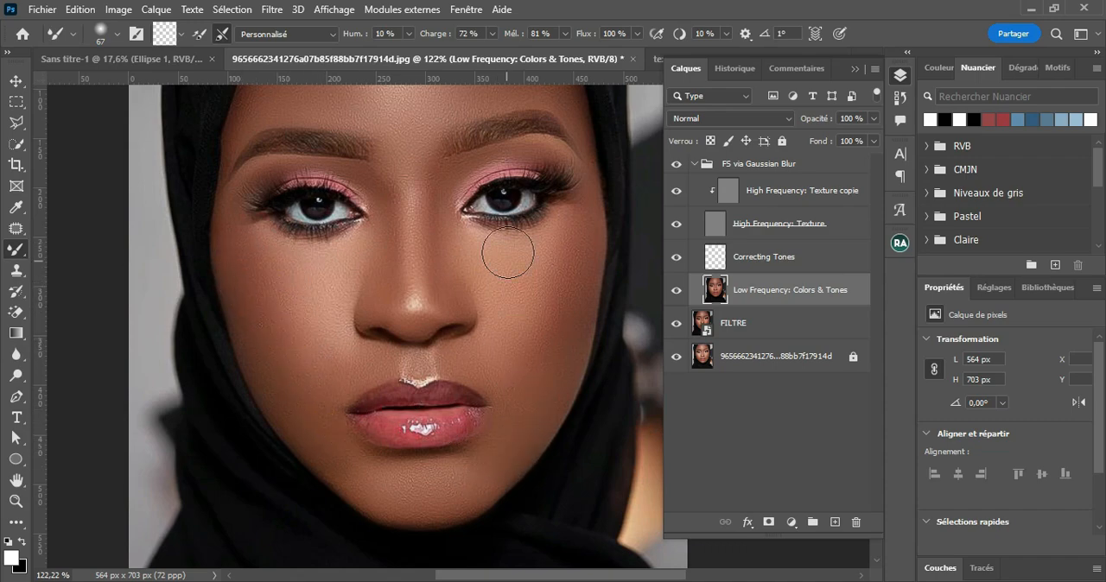
pyautogui.moveTo(508, 253); pyautogui.dragTo(523, 328)
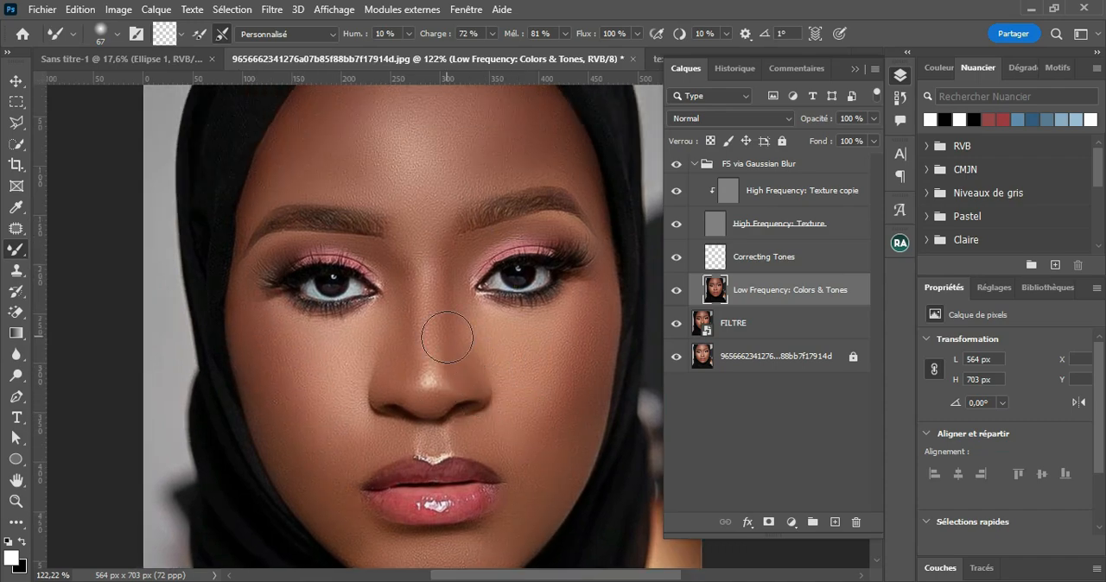
pyautogui.scroll(-6, 446, 337)
pyautogui.scroll(3, 446, 337)
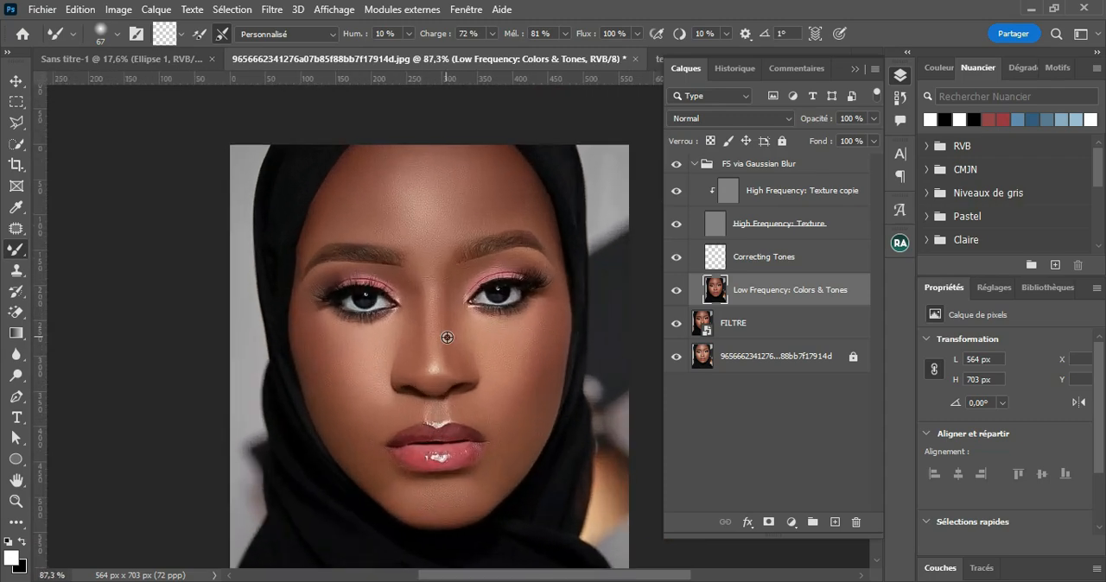
pyautogui.scroll(2, 447, 337)
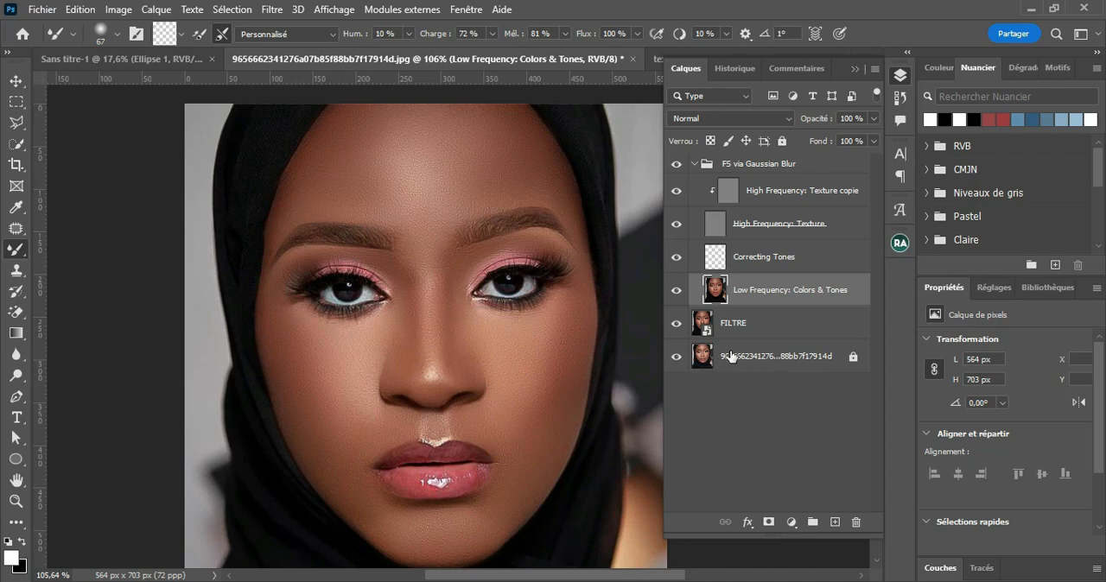
# Step: Unlock the bottom photo layer and rename it CALQUE DE BASE
pyautogui.click(853, 359)
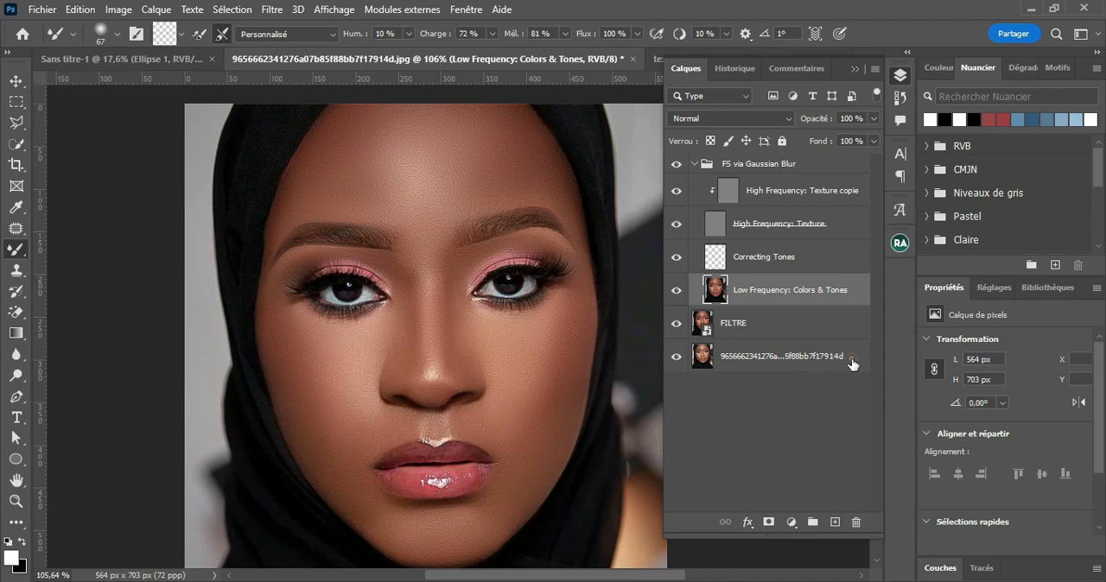
pyautogui.doubleClick(798, 358)
pyautogui.write('CALQUE DE BASE')
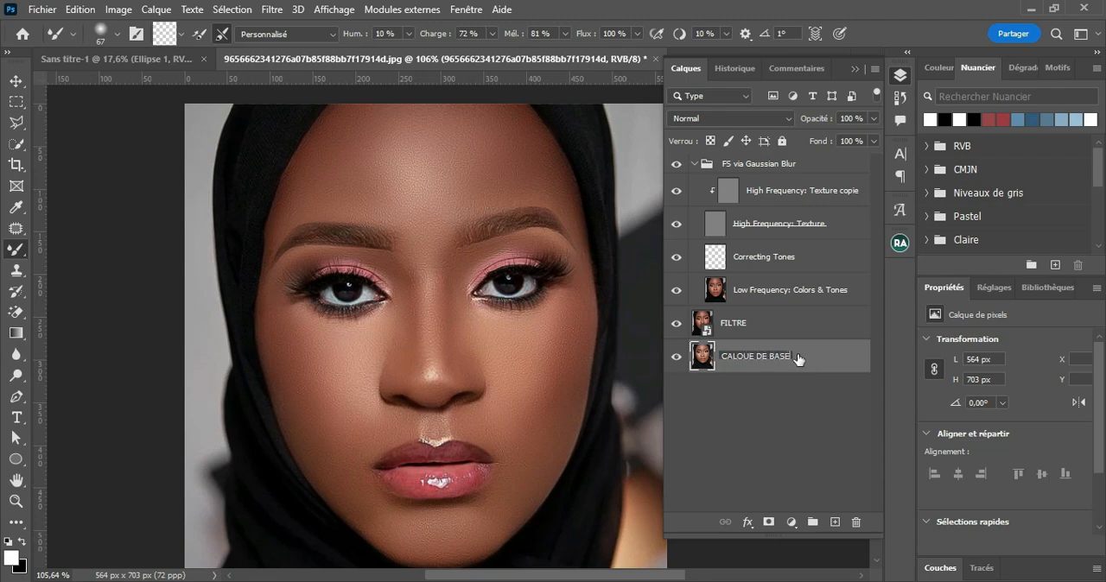
pyautogui.press('Return')
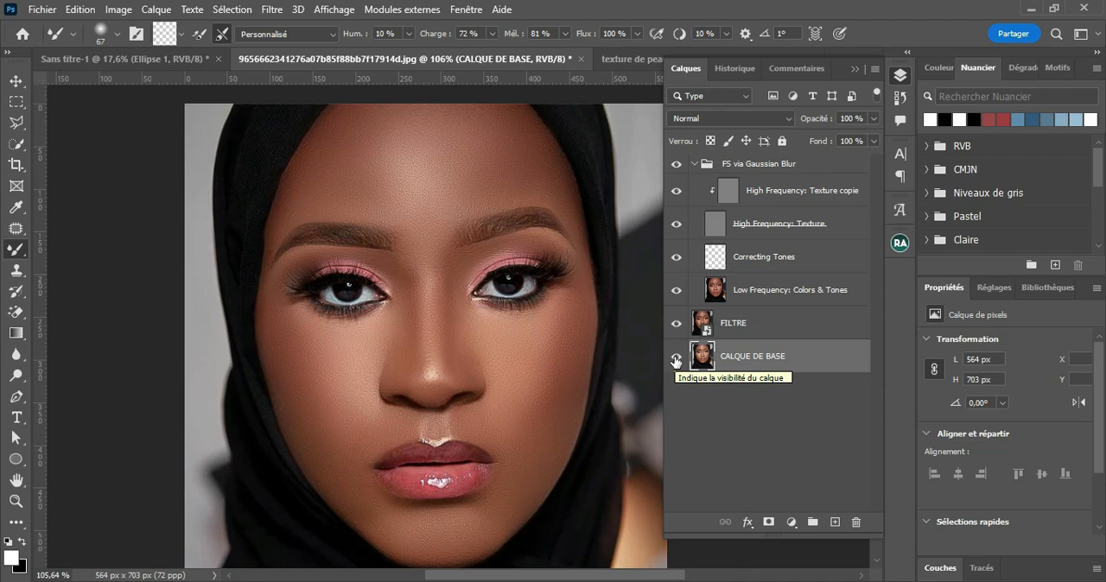
# Step: Compare the retouch with the original by isolating the CALQUE DE BASE layer and restoring the other layers
pyautogui.keyDown('alt'); pyautogui.click(676, 358); pyautogui.keyUp('alt')
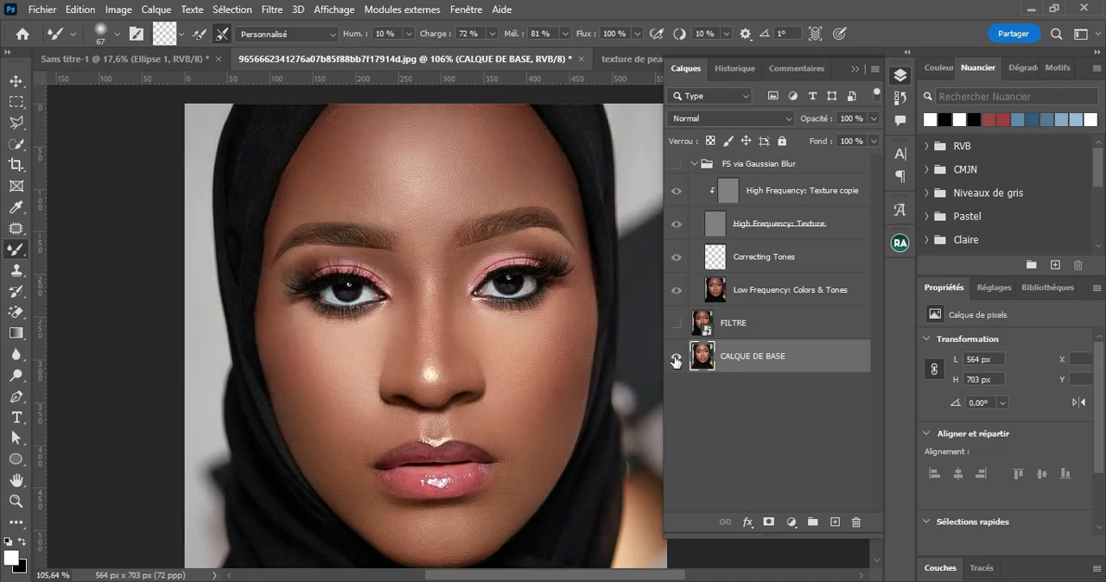
pyautogui.keyDown('alt'); pyautogui.click(676, 359); pyautogui.keyUp('alt')
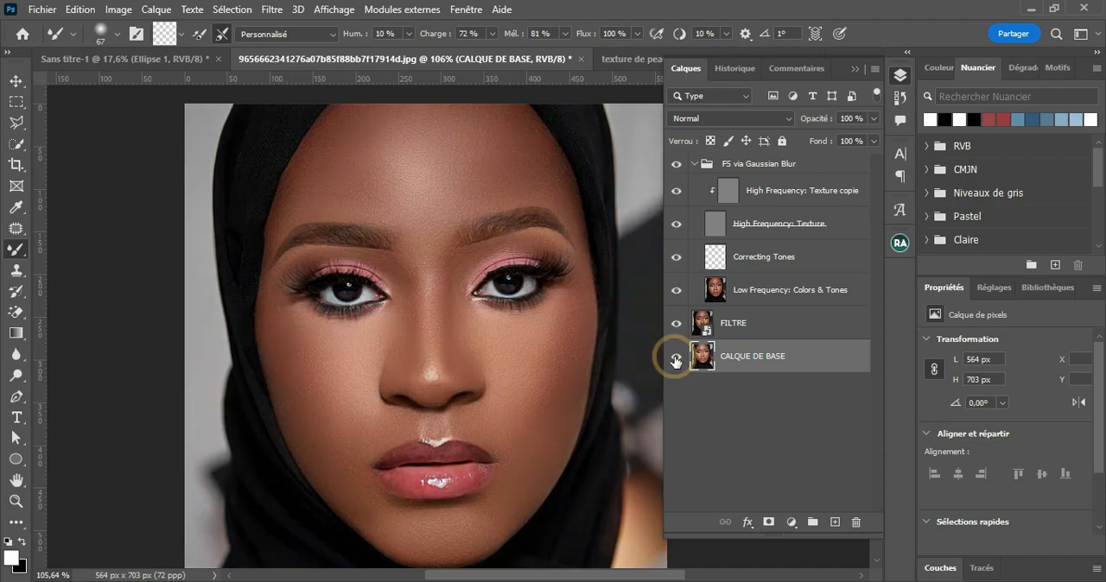
pyautogui.keyDown('alt'); pyautogui.click(676, 359); pyautogui.keyUp('alt')
pyautogui.keyDown('alt'); pyautogui.click(675, 359); pyautogui.keyUp('alt')
pyautogui.keyDown('alt'); pyautogui.click(675, 360); pyautogui.keyUp('alt')
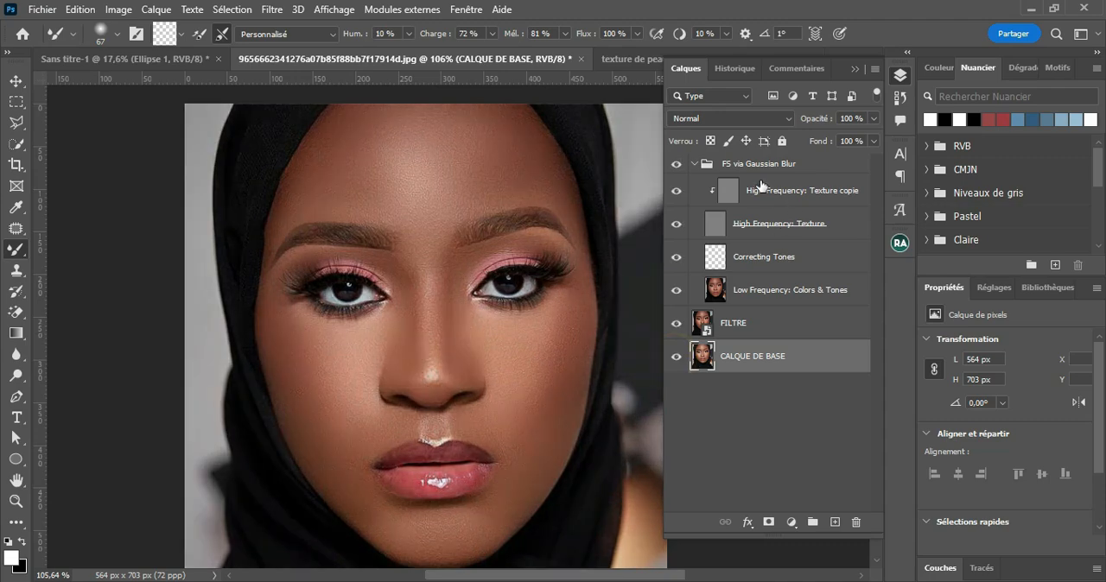
# Step: Compare the skin up close with the FS via Gaussian Blur group hidden and shown
pyautogui.click(676, 164)
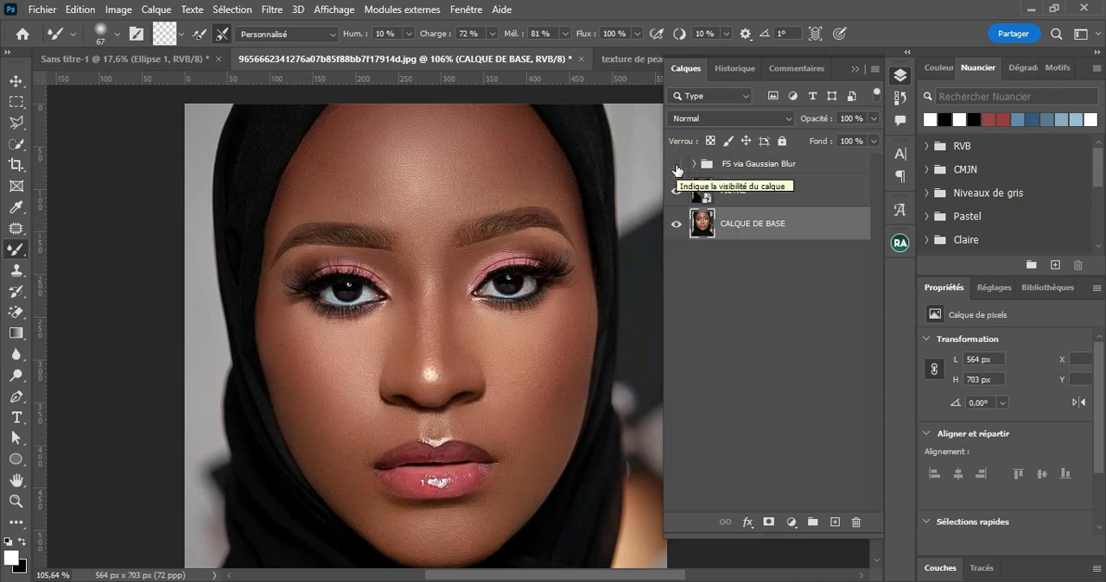
pyautogui.click(677, 167)
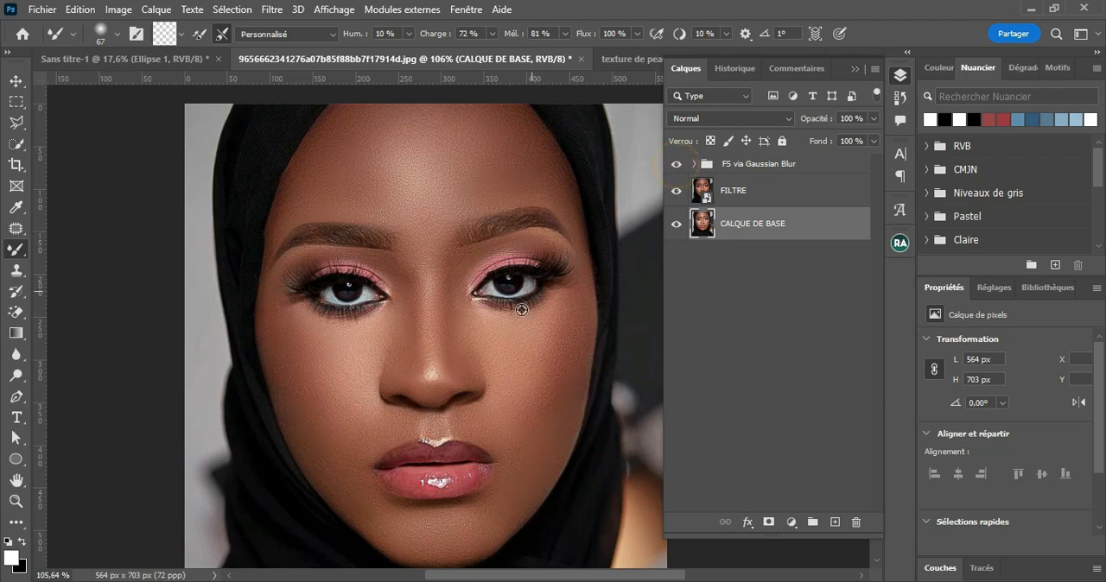
pyautogui.scroll(3, 523, 309)
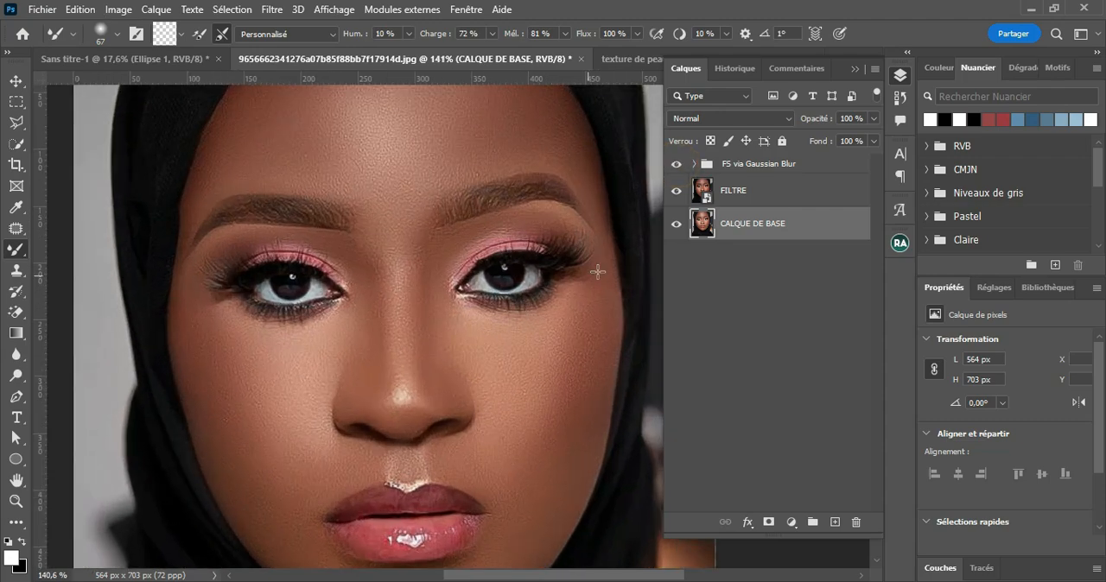
pyautogui.click(678, 166)
pyautogui.click(678, 167)
pyautogui.moveTo(575, 367); pyautogui.dragTo(618, 316)
pyautogui.click(676, 164)
# Step: Select the FS via Gaussian Blur group and switch to the Move tool
pyautogui.click(752, 165)
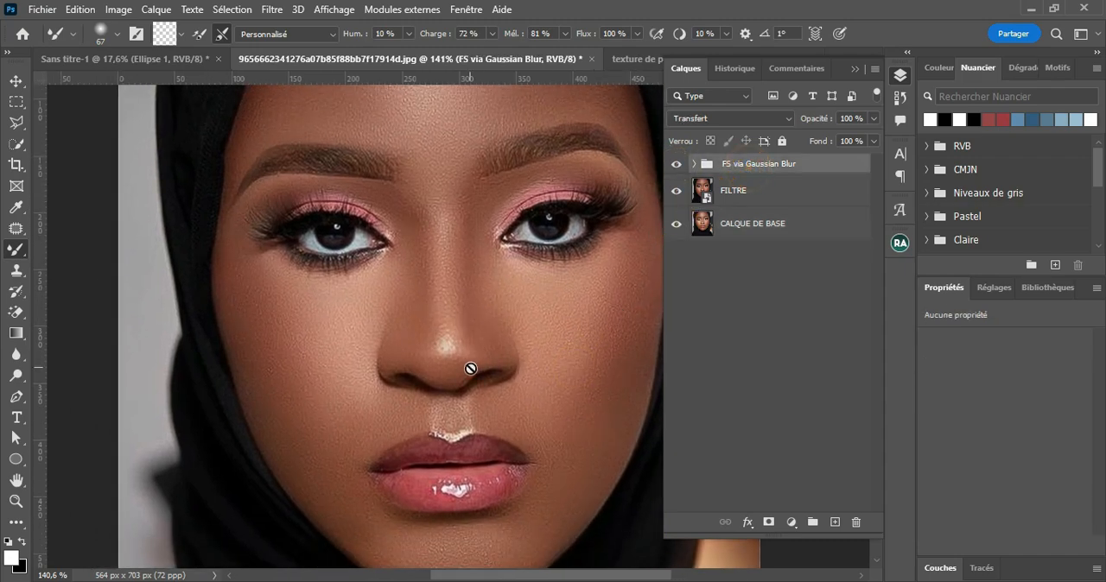
pyautogui.click(16, 80)
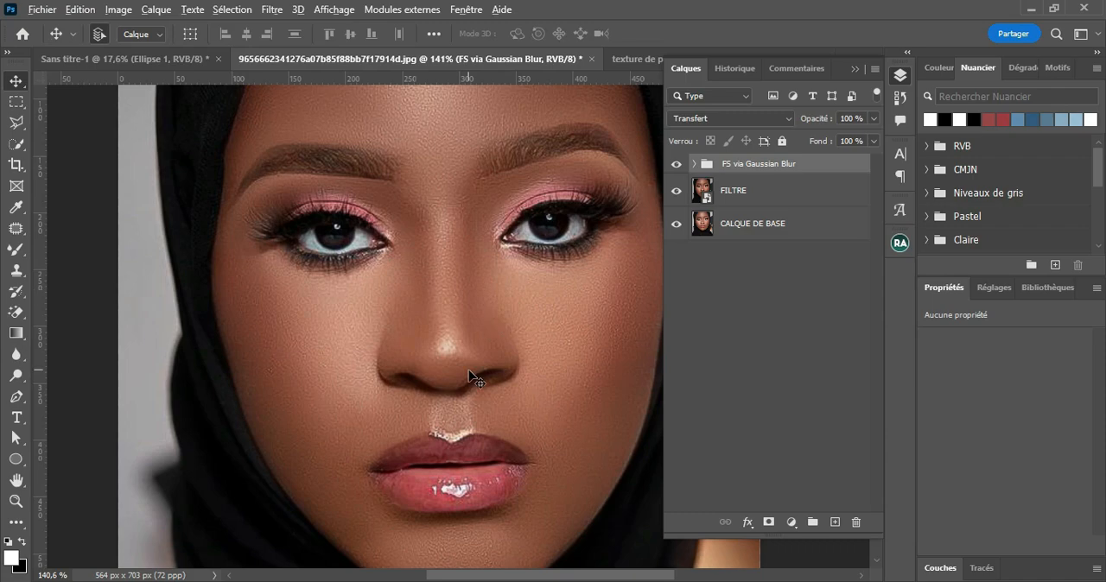
pyautogui.scroll(-3, 474, 376)
pyautogui.scroll(3, 474, 376)
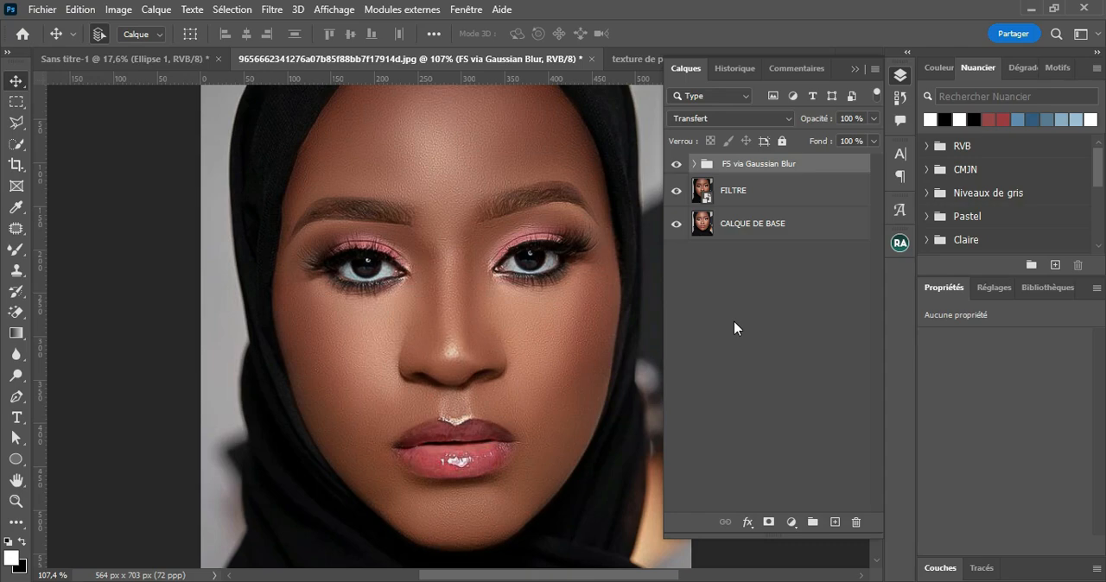
pyautogui.click(899, 242)
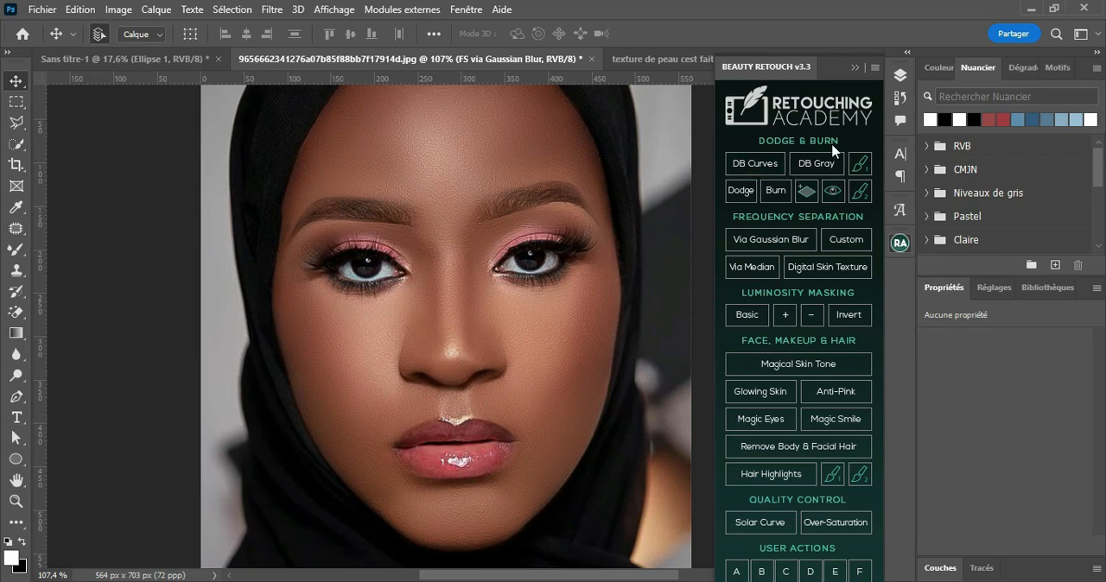
pyautogui.click(855, 68)
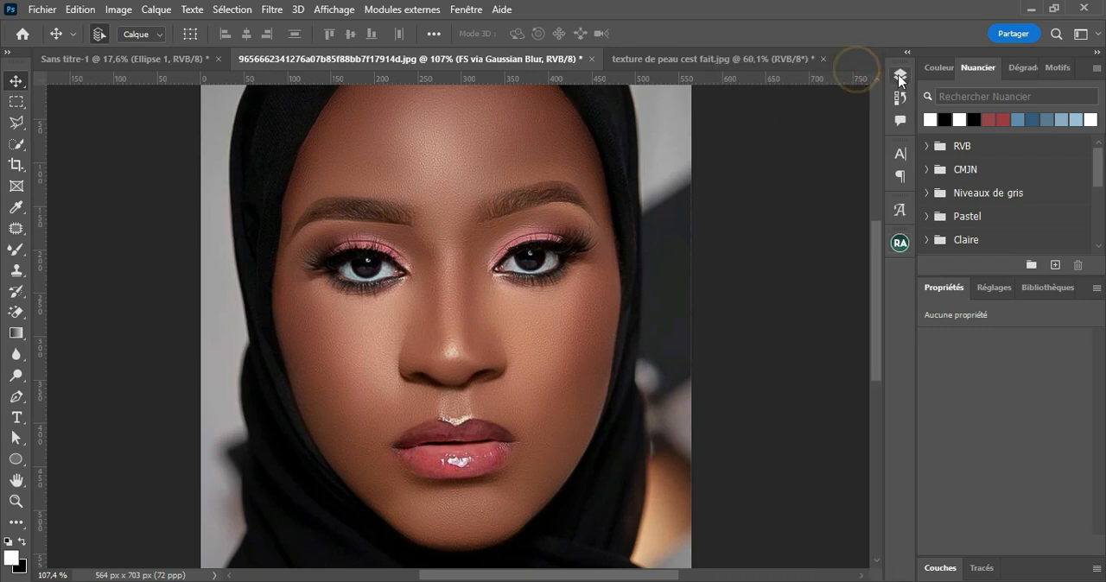
pyautogui.click(899, 74)
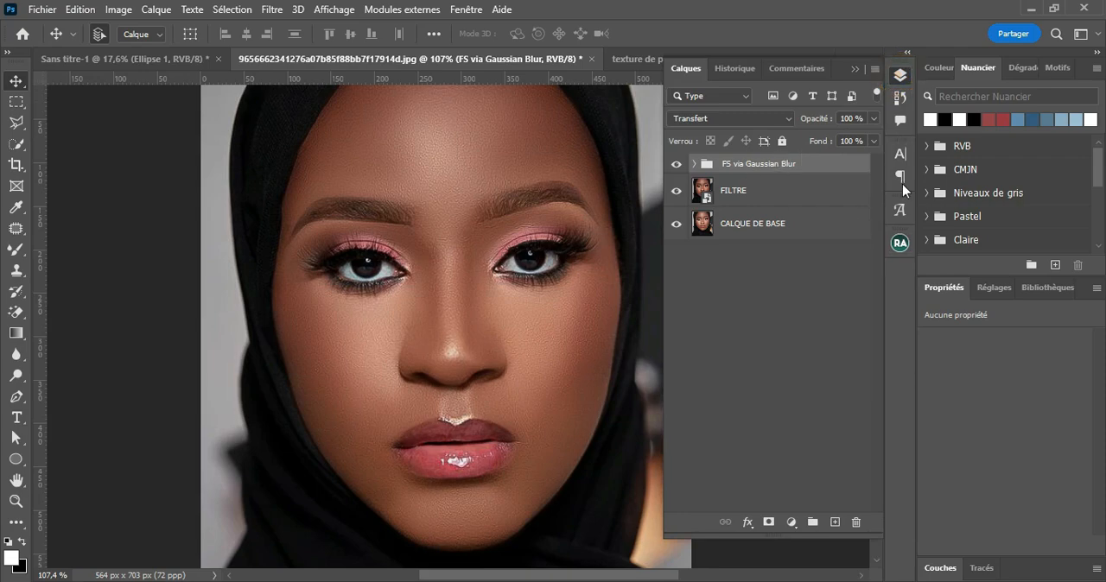
# Step: Run Beauty Retouch's DB Curves action above the frequency separation group and collapse the Visual Aid - DELETE group
pyautogui.click(898, 245)
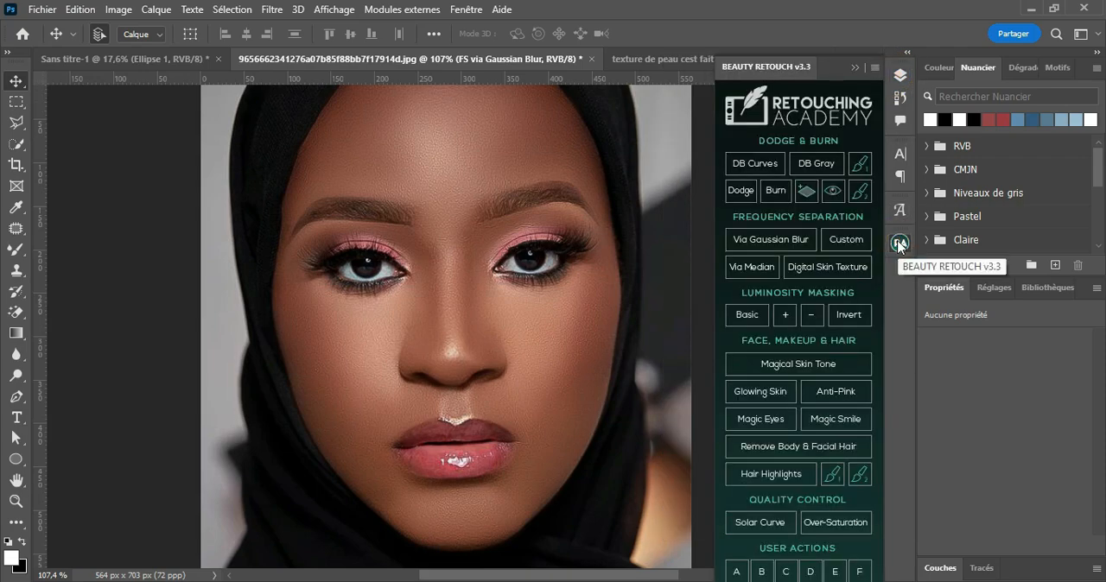
pyautogui.click(757, 172)
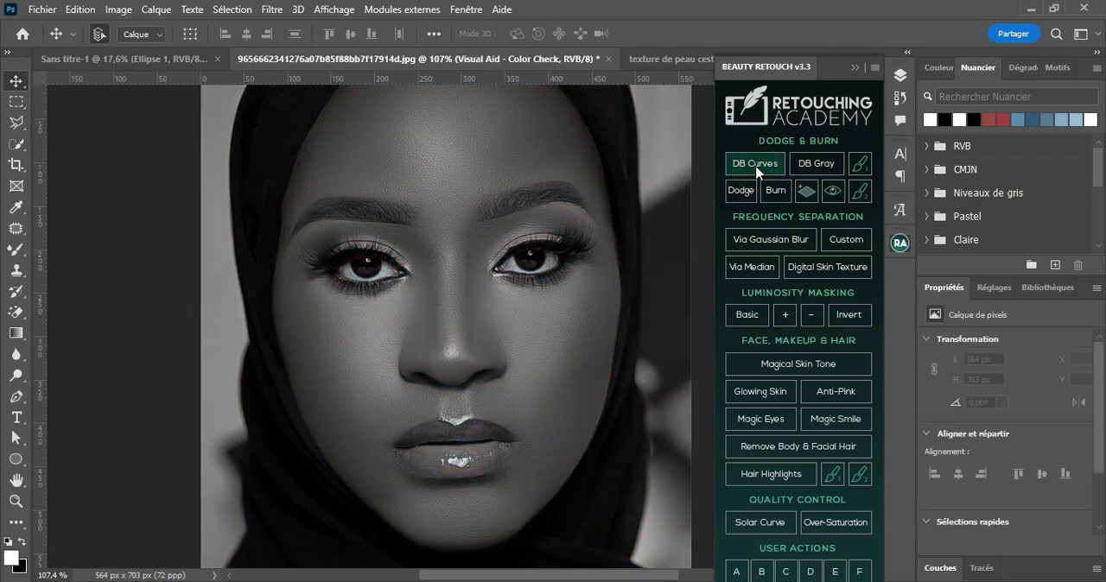
pyautogui.click(852, 68)
pyautogui.click(899, 75)
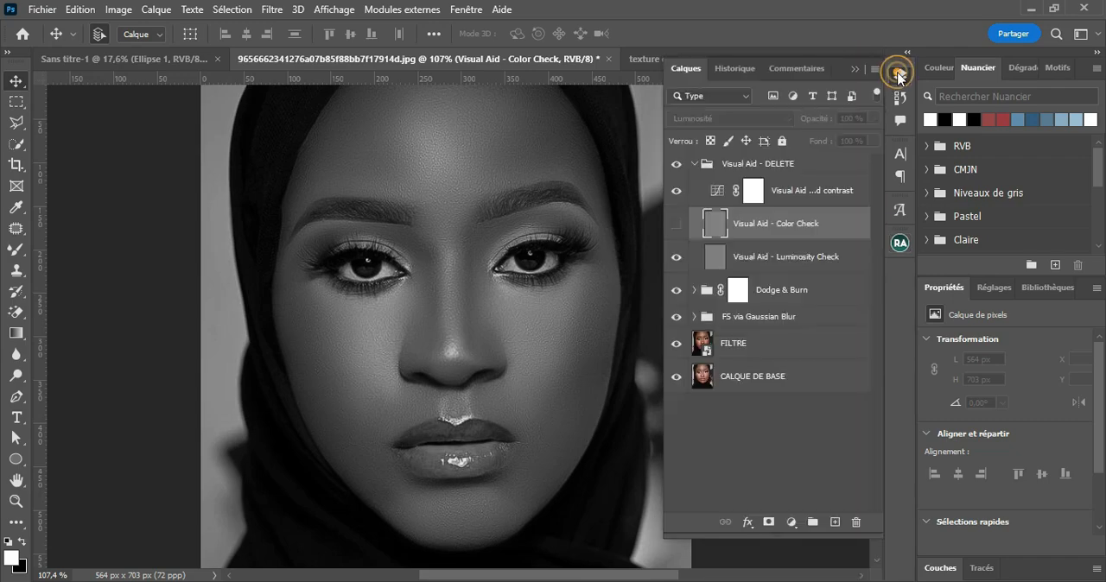
pyautogui.click(695, 164)
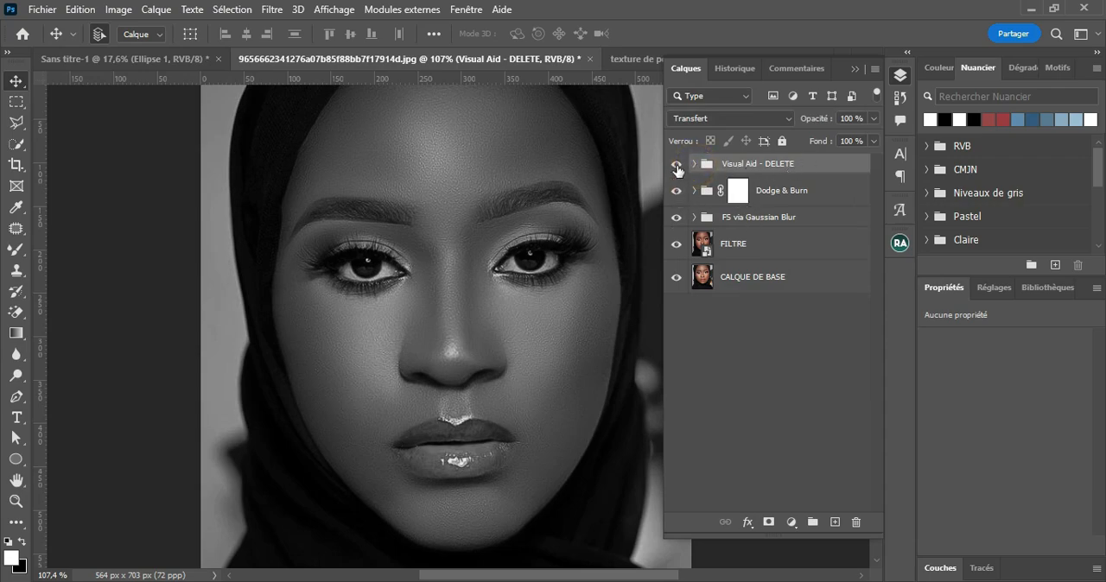
# Step: Compare the portrait with the Visual Aid - DELETE group hidden and shown, leaving the group on
pyautogui.click(677, 164)
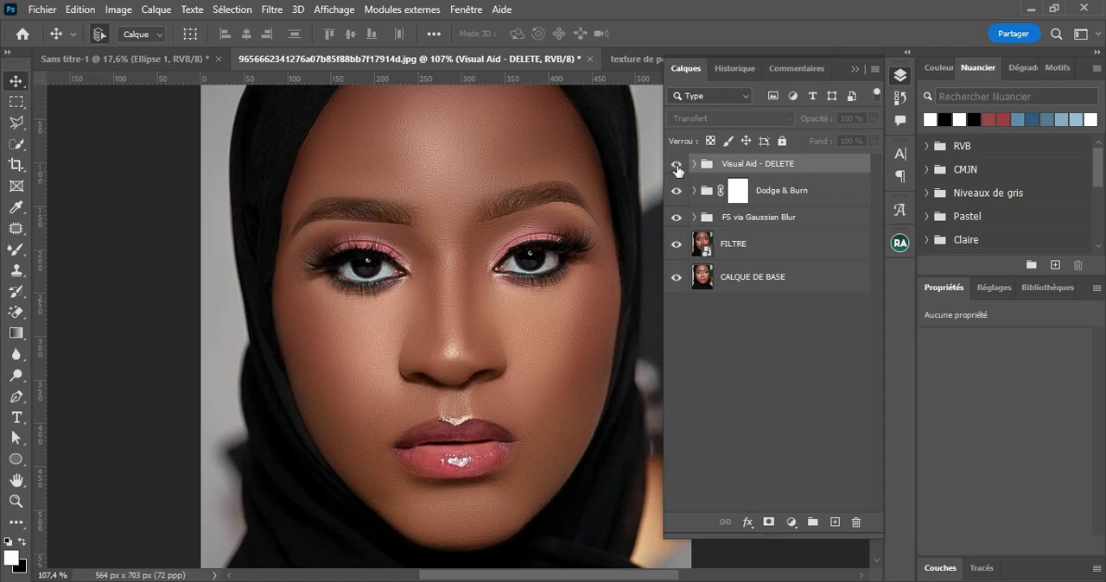
pyautogui.click(677, 166)
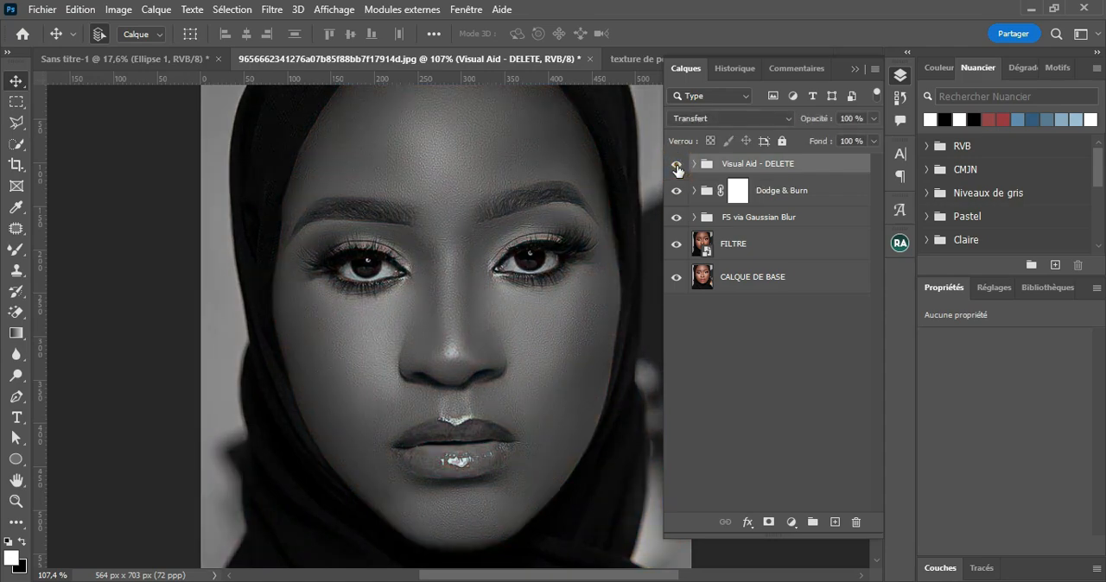
pyautogui.click(677, 166)
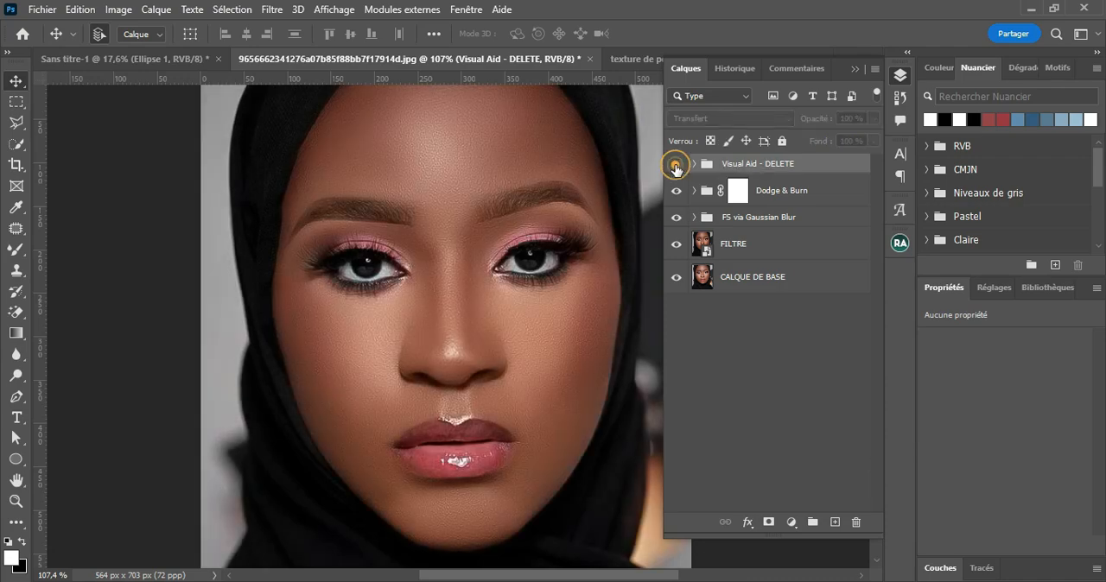
pyautogui.click(677, 165)
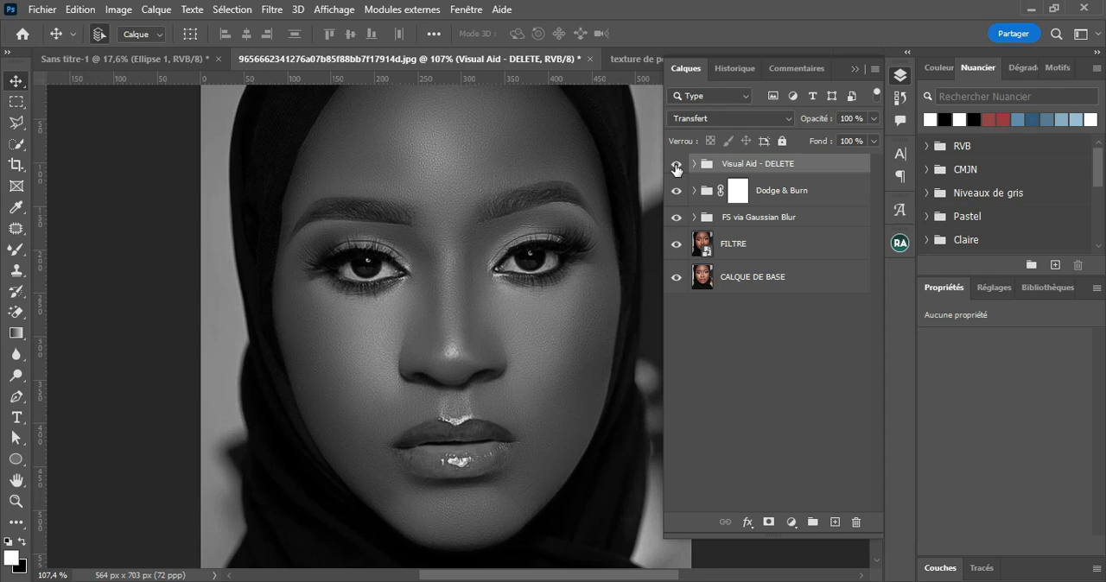
# Step: Expand the Dodge & Burn group and target the layer mask of Dodge Curve
pyautogui.click(796, 195)
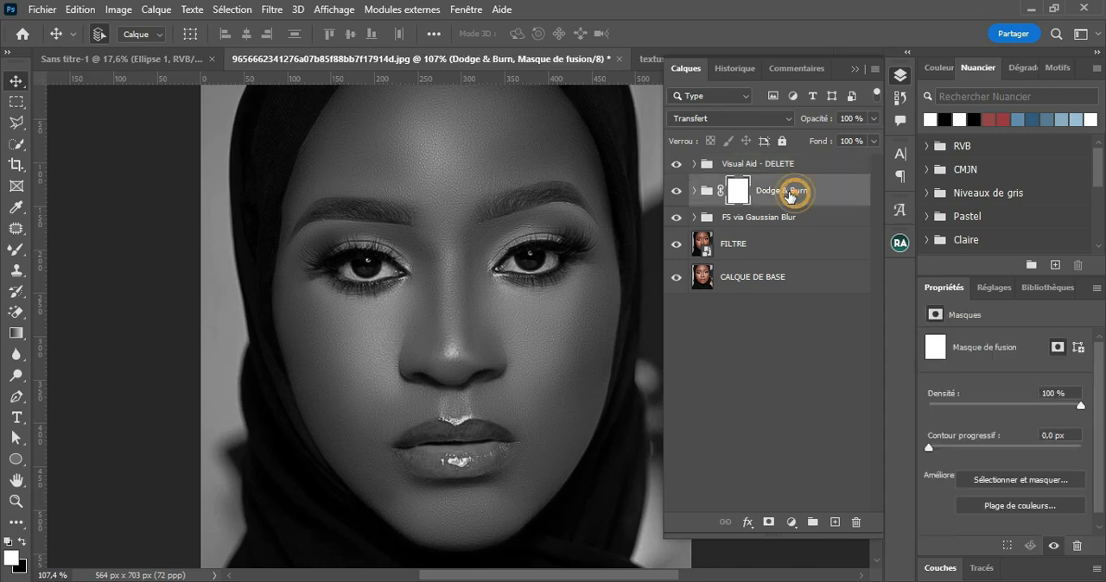
pyautogui.click(695, 192)
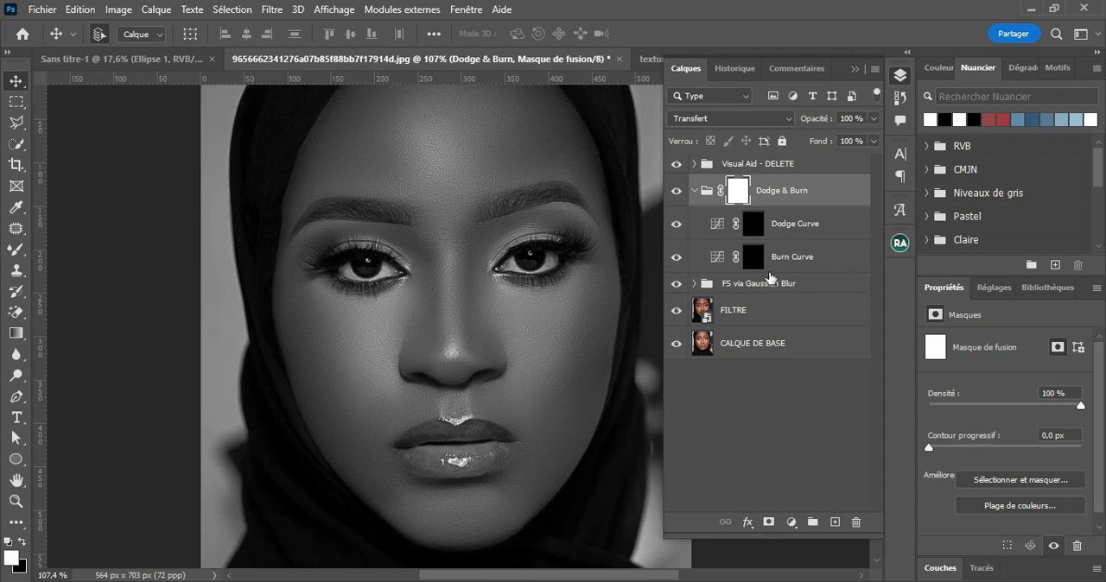
pyautogui.click(752, 224)
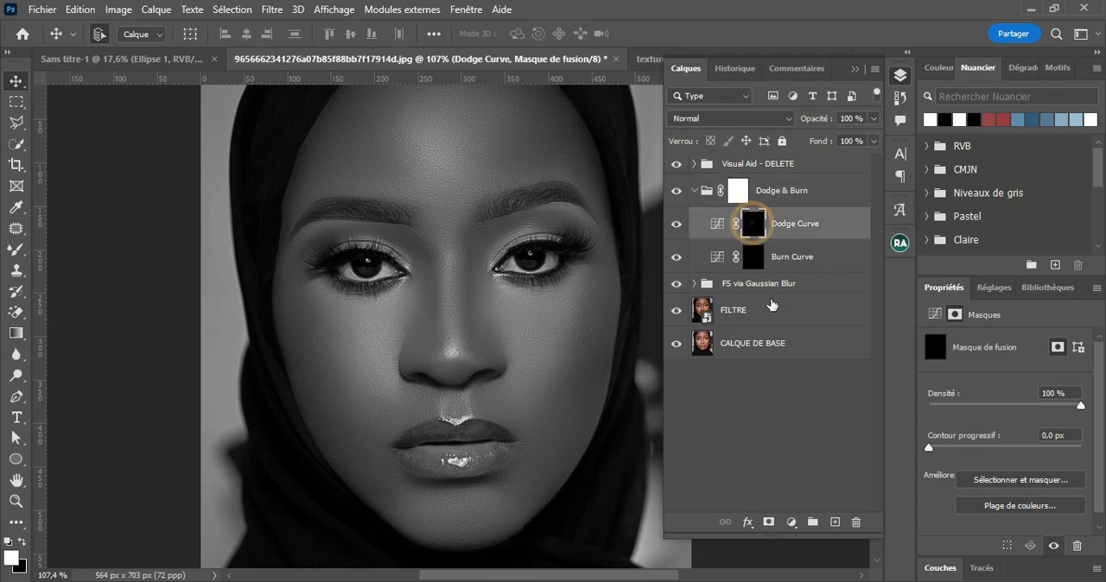
# Step: Switch to the Brush tool with 6% flow and resize the brush to 45 px
pyautogui.click(23, 256)
pyautogui.click(79, 250)
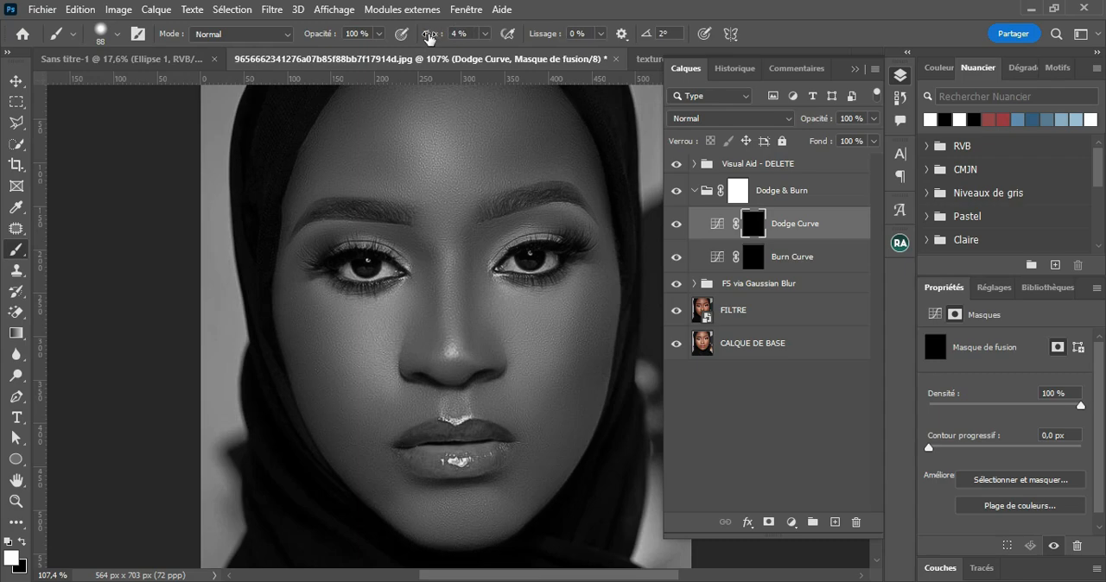
pyautogui.moveTo(429, 38); pyautogui.dragTo(432, 39)
pyautogui.keyDown('alt'); pyautogui.rightClick(434, 351); pyautogui.keyUp('alt')
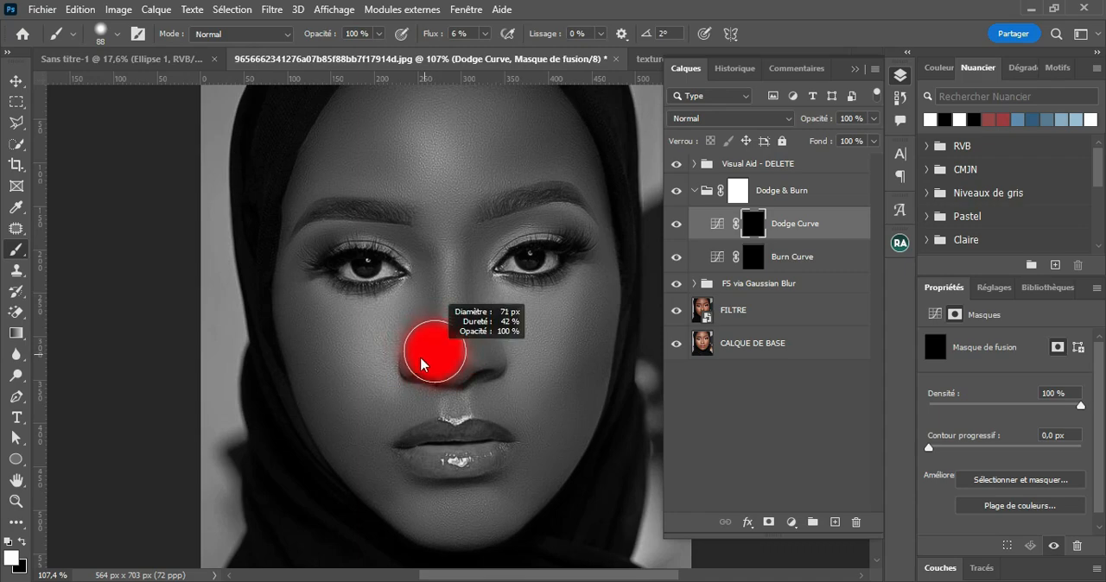
pyautogui.moveTo(413, 365); pyautogui.dragTo(409, 365)
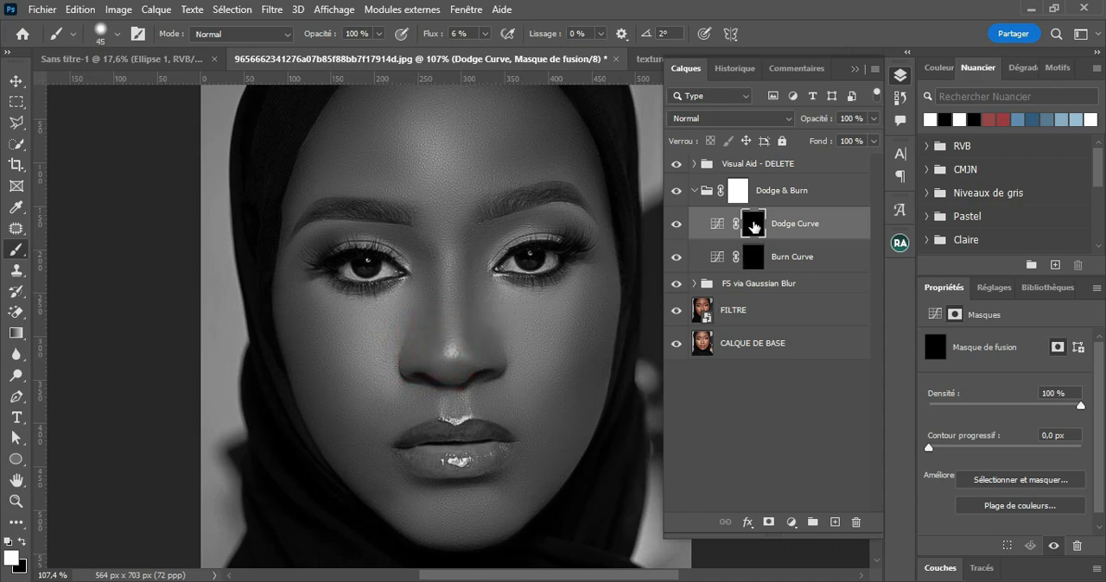
# Step: Check the Dodge Curve adjustment, then paint white on its mask along the nose bridge and between the eyebrows with a 32 px brush
pyautogui.click(717, 224)
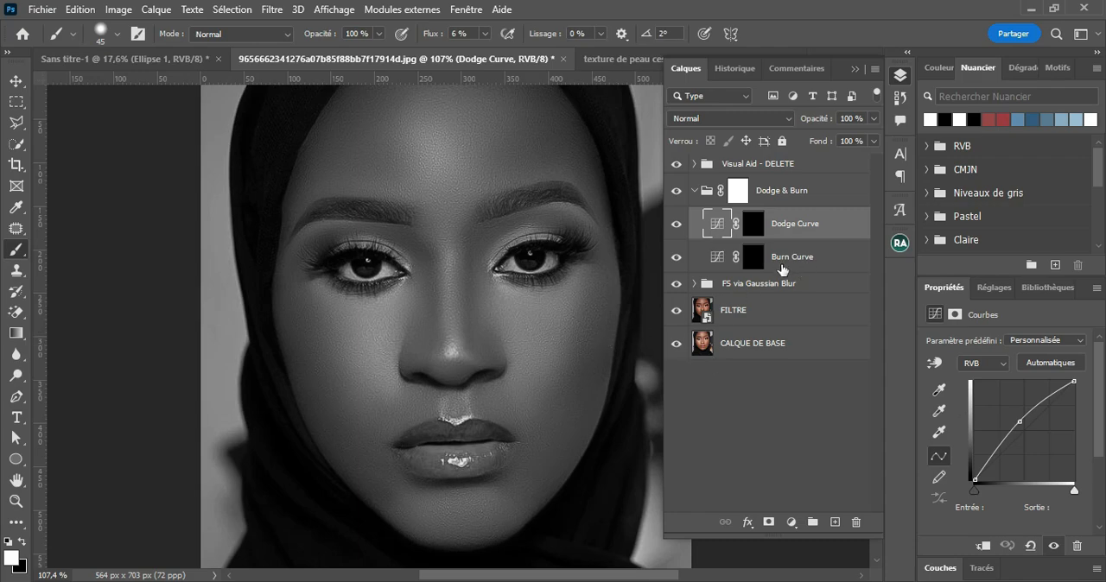
pyautogui.click(752, 226)
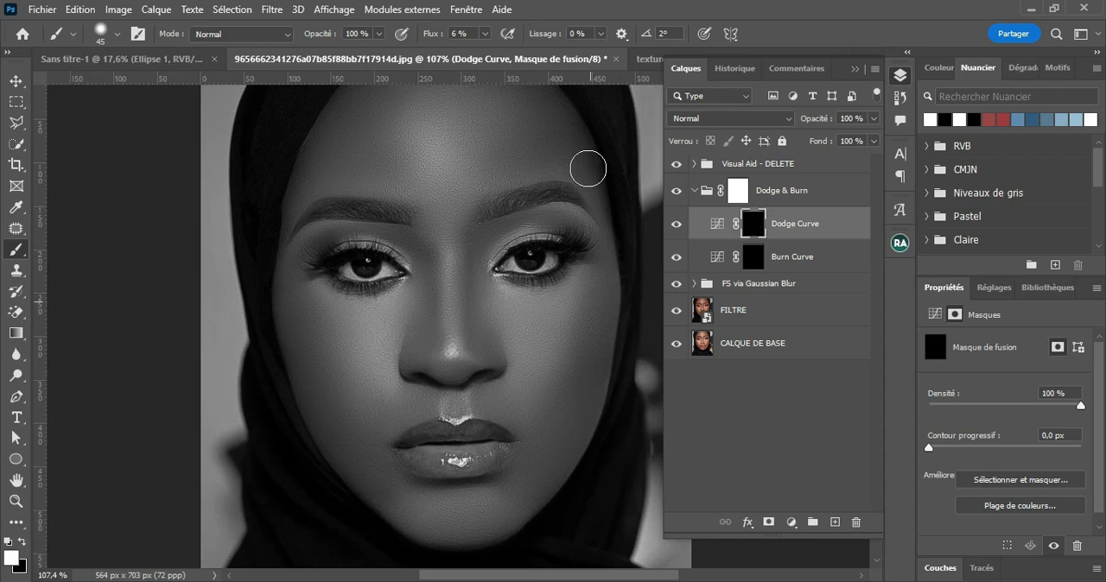
pyautogui.moveTo(456, 276); pyautogui.dragTo(446, 288)
pyautogui.moveTo(450, 356); pyautogui.dragTo(459, 361)
pyautogui.moveTo(452, 255)
pyautogui.mouseDown()
pyautogui.moveTo(451, 325)
pyautogui.moveTo(444, 231)
pyautogui.moveTo(448, 321)
pyautogui.mouseUp()
pyautogui.moveTo(446, 266); pyautogui.dragTo(451, 263)
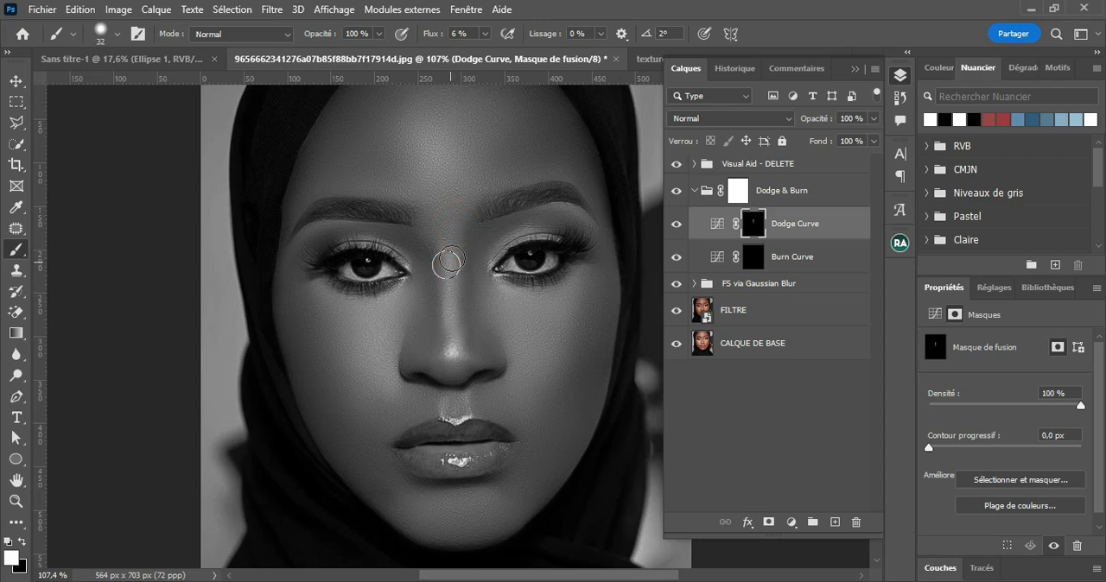
pyautogui.click(451, 249)
pyautogui.moveTo(436, 197); pyautogui.dragTo(434, 213)
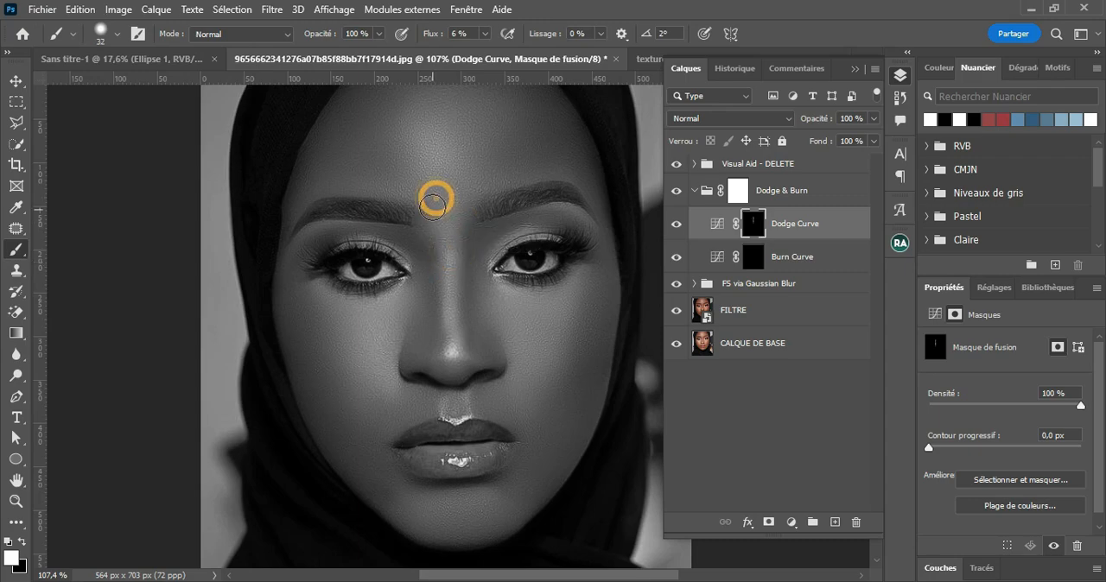
pyautogui.click(432, 192)
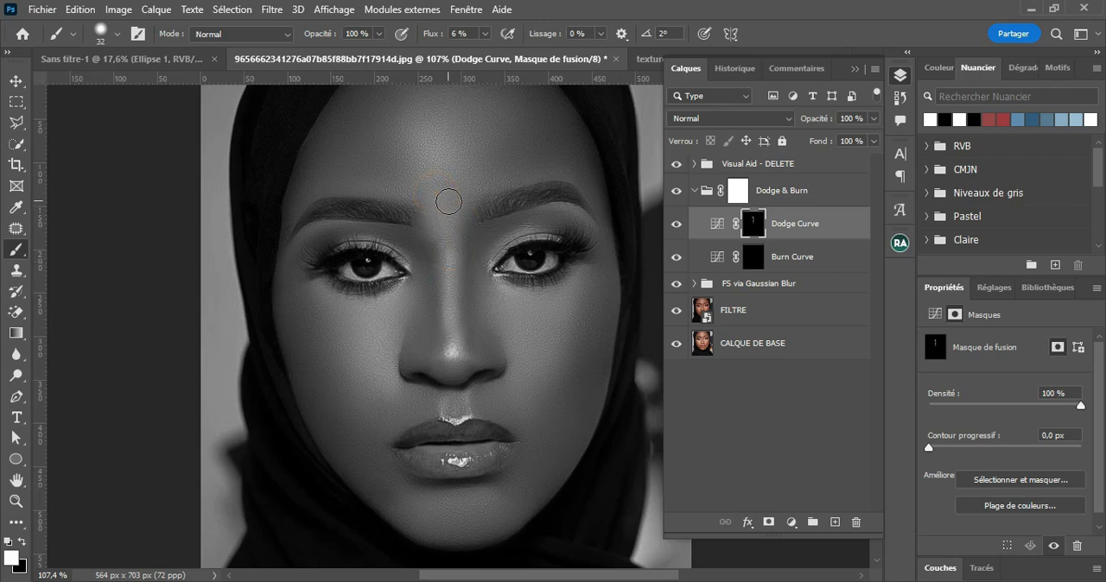
# Step: Brighten the central forehead with a brush of about 77 px, plus the nose bridge, brow and eyelid areas and upper lip on the Dodge Curve mask
pyautogui.moveTo(455, 201)
pyautogui.mouseDown()
pyautogui.moveTo(448, 177)
pyautogui.moveTo(422, 111)
pyautogui.mouseUp()
pyautogui.moveTo(475, 160); pyautogui.dragTo(475, 198)
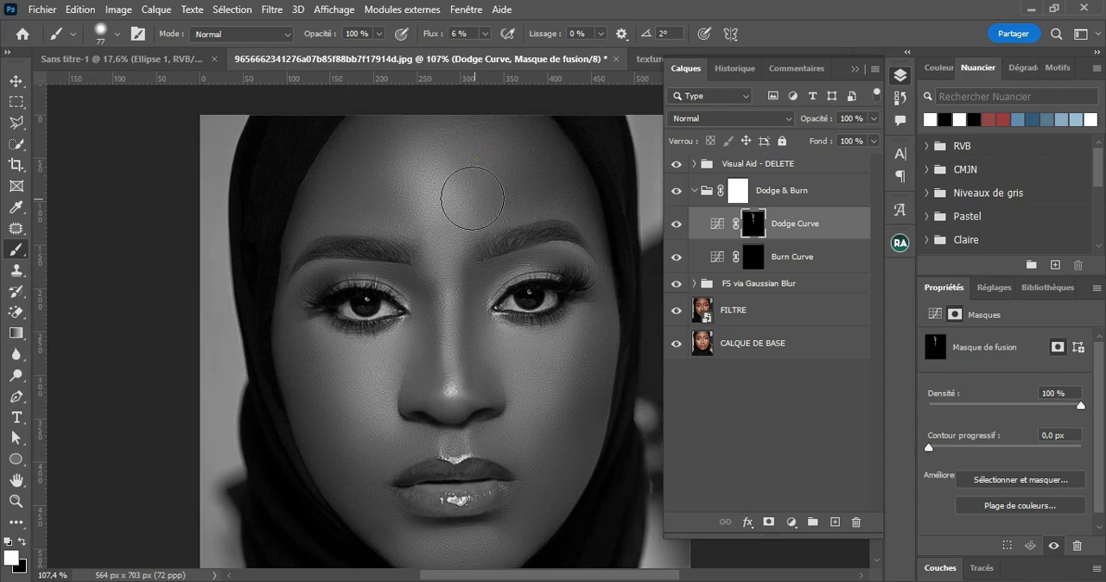
pyautogui.moveTo(426, 173)
pyautogui.mouseDown()
pyautogui.moveTo(463, 137)
pyautogui.moveTo(469, 111)
pyautogui.moveTo(452, 180)
pyautogui.moveTo(459, 111)
pyautogui.moveTo(452, 121)
pyautogui.moveTo(452, 202)
pyautogui.moveTo(437, 255)
pyautogui.moveTo(429, 197)
pyautogui.moveTo(429, 234)
pyautogui.mouseUp()
pyautogui.moveTo(450, 324); pyautogui.dragTo(452, 211)
pyautogui.moveTo(559, 247)
pyautogui.mouseDown()
pyautogui.moveTo(541, 286)
pyautogui.moveTo(556, 230)
pyautogui.mouseUp()
pyautogui.moveTo(354, 294)
pyautogui.mouseDown()
pyautogui.moveTo(360, 241)
pyautogui.moveTo(364, 319)
pyautogui.moveTo(344, 297)
pyautogui.mouseUp()
pyautogui.moveTo(449, 442)
pyautogui.mouseDown()
pyautogui.moveTo(439, 455)
pyautogui.moveTo(463, 439)
pyautogui.mouseUp()
# Step: Build up the Dodge Curve mask over the under-eye areas, chin and center of the face with soft white strokes
pyautogui.scroll(3, 515, 369)
pyautogui.moveTo(511, 368); pyautogui.dragTo(455, 366)
pyautogui.moveTo(451, 328)
pyautogui.mouseDown()
pyautogui.moveTo(449, 311)
pyautogui.moveTo(418, 316)
pyautogui.mouseUp()
pyautogui.scroll(-5, 462, 360)
pyautogui.moveTo(445, 209); pyautogui.dragTo(471, 209)
pyautogui.moveTo(420, 165); pyautogui.dragTo(454, 166)
pyautogui.moveTo(440, 208); pyautogui.dragTo(441, 313)
pyautogui.click(442, 308)
pyautogui.click(329, 256)
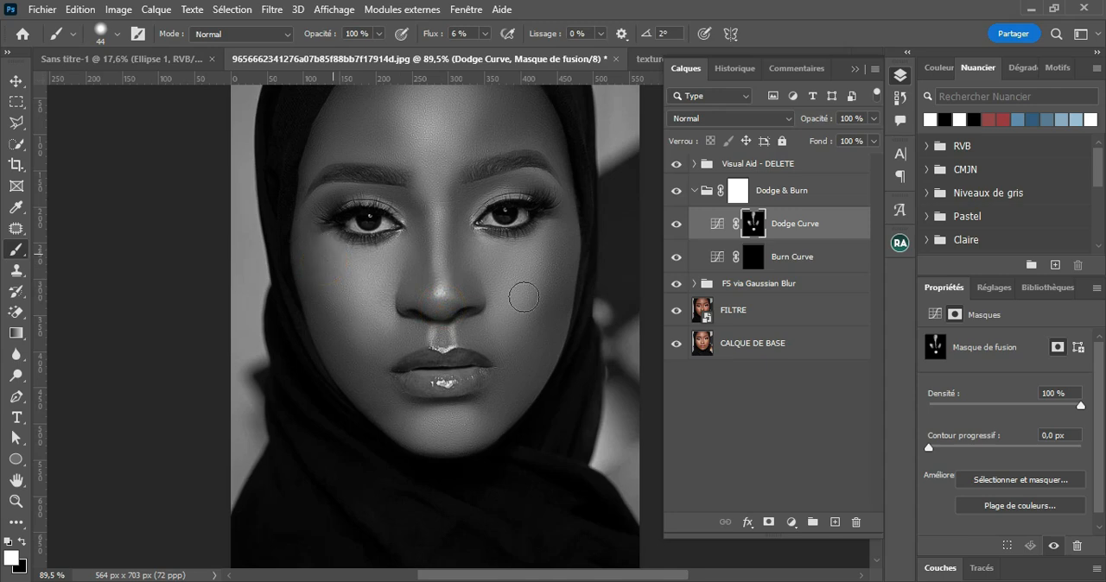
# Step: Target the Burn Curve layer mask and paint white along the cheek hollows and jawline on both sides of the face
pyautogui.click(751, 263)
pyautogui.moveTo(509, 291); pyautogui.dragTo(540, 291)
pyautogui.moveTo(321, 278)
pyautogui.mouseDown()
pyautogui.moveTo(323, 260)
pyautogui.moveTo(352, 350)
pyautogui.mouseUp()
pyautogui.moveTo(303, 251); pyautogui.dragTo(391, 408)
pyautogui.moveTo(499, 423)
pyautogui.mouseDown()
pyautogui.moveTo(504, 392)
pyautogui.moveTo(539, 342)
pyautogui.mouseUp()
pyautogui.moveTo(550, 260); pyautogui.dragTo(533, 313)
pyautogui.moveTo(536, 260); pyautogui.dragTo(527, 341)
pyautogui.moveTo(539, 248); pyautogui.dragTo(517, 351)
# Step: Darken the sides of the nose, the inner eye sockets and the outer edges of the forehead on the Burn Curve mask
pyautogui.moveTo(439, 165); pyautogui.dragTo(439, 251)
pyautogui.click(444, 261)
pyautogui.click(383, 260)
pyautogui.moveTo(385, 167)
pyautogui.mouseDown()
pyautogui.moveTo(389, 238)
pyautogui.moveTo(369, 288)
pyautogui.mouseUp()
pyautogui.moveTo(375, 259); pyautogui.dragTo(371, 282)
pyautogui.moveTo(425, 174); pyautogui.dragTo(426, 278)
pyautogui.moveTo(467, 242)
pyautogui.mouseDown()
pyautogui.moveTo(483, 227)
pyautogui.moveTo(518, 226)
pyautogui.mouseUp()
pyautogui.moveTo(369, 253); pyautogui.dragTo(289, 240)
pyautogui.moveTo(413, 199); pyautogui.dragTo(425, 284)
pyautogui.keyDown('alt'); pyautogui.rightClick(434, 242); pyautogui.keyUp('alt')
pyautogui.moveTo(375, 214); pyautogui.dragTo(291, 273)
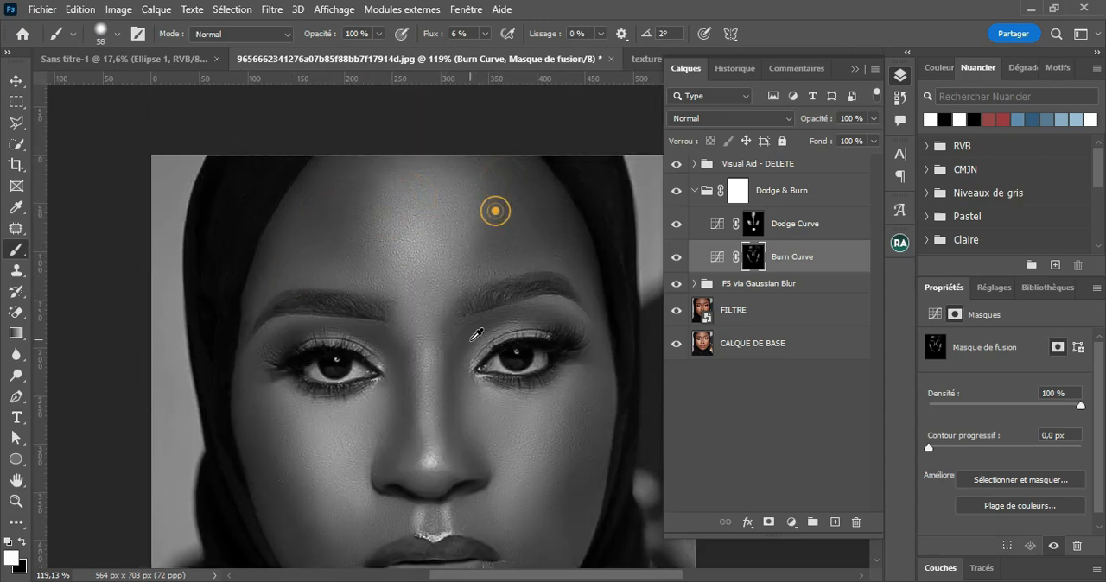
# Step: Collapse the Dodge & Burn group, hide the Visual Aid - DELETE group, and compare the portrait with Dodge & Burn off and on
pyautogui.scroll(-3, 481, 333)
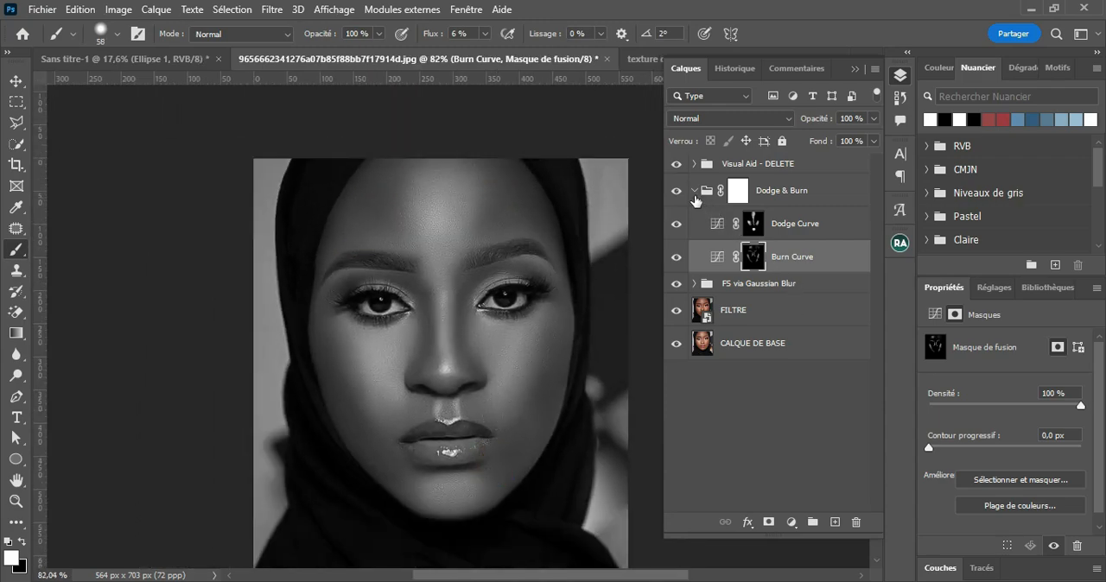
pyautogui.click(695, 191)
pyautogui.click(676, 163)
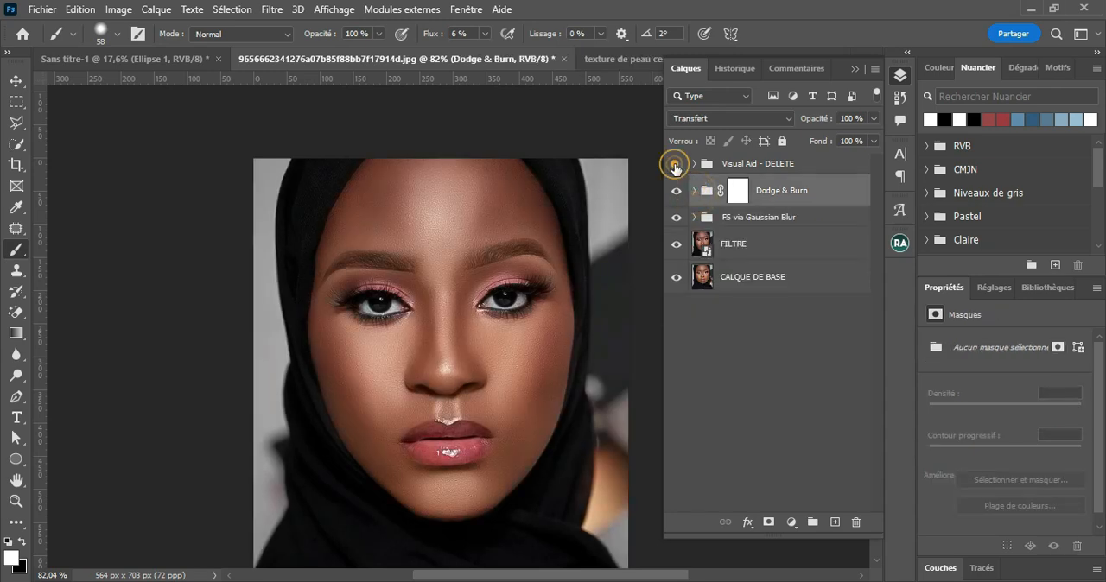
pyautogui.click(677, 191)
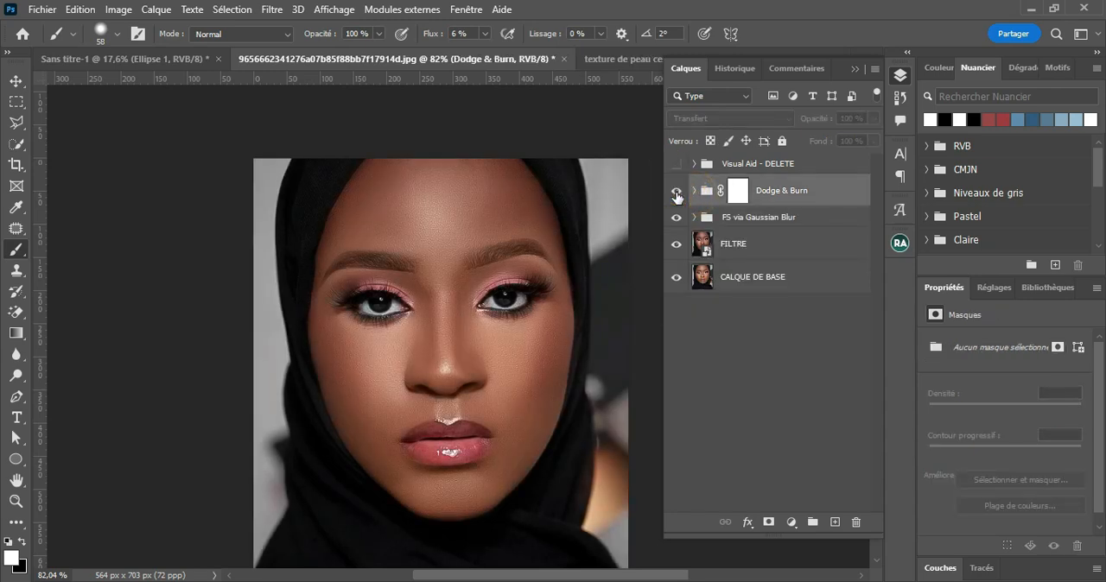
pyautogui.click(677, 192)
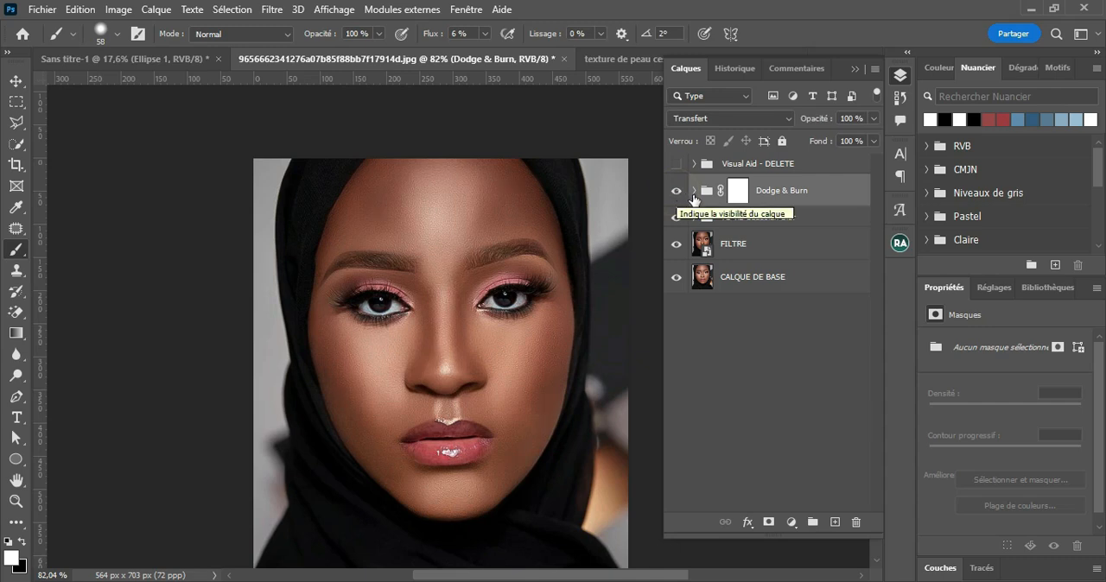
# Step: Expand the Dodge & Burn group and target the Dodge Curve layer mask
pyautogui.click(693, 191)
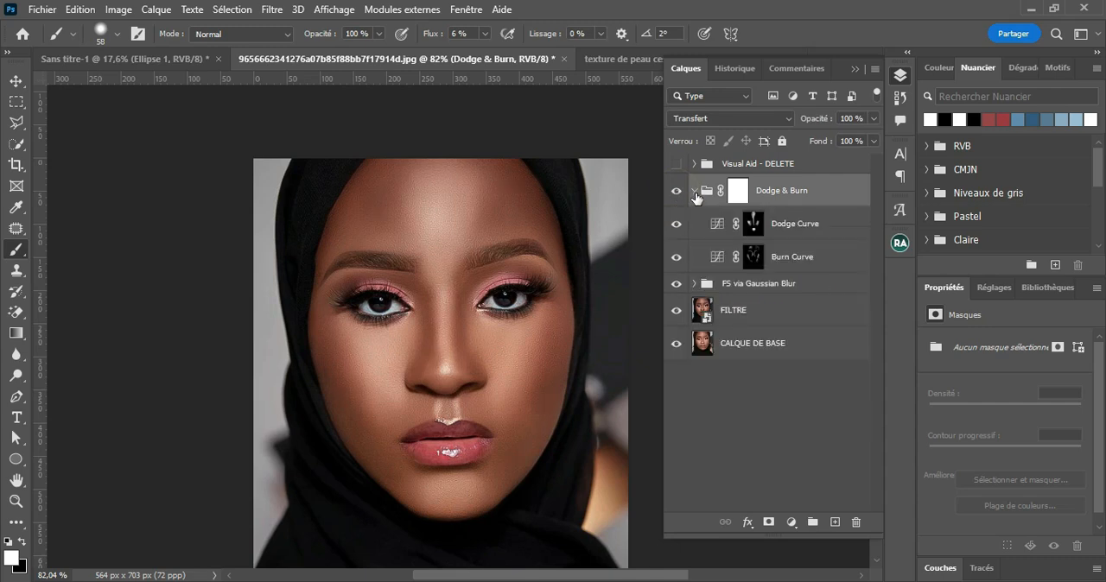
pyautogui.click(754, 227)
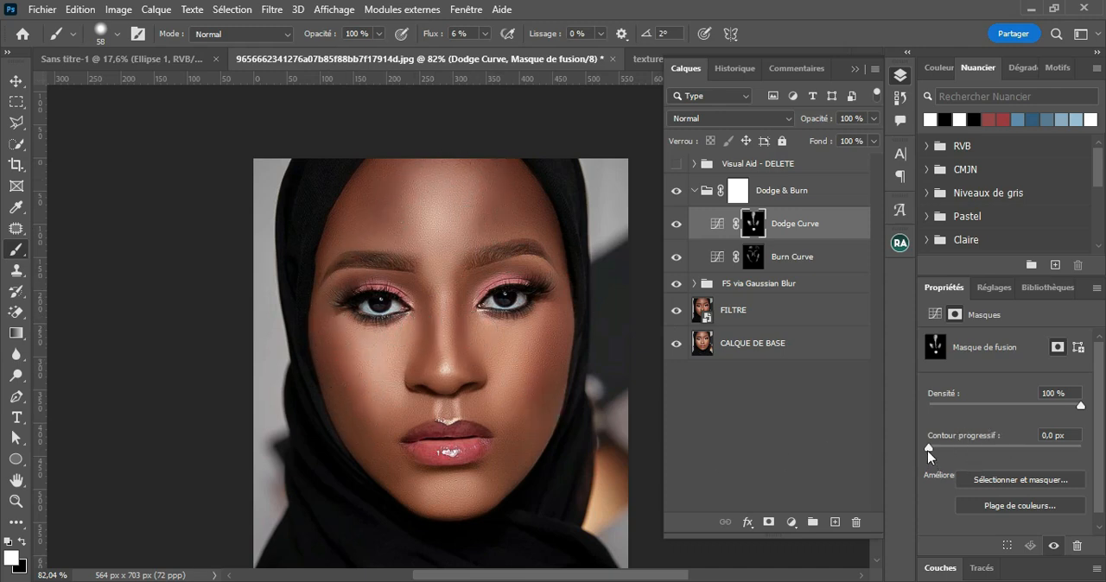
# Step: Feather the Dodge Curve mask to 69.5 px, compare the layer off and on, and reduce its opacity to 59%
pyautogui.moveTo(928, 448); pyautogui.dragTo(1020, 456)
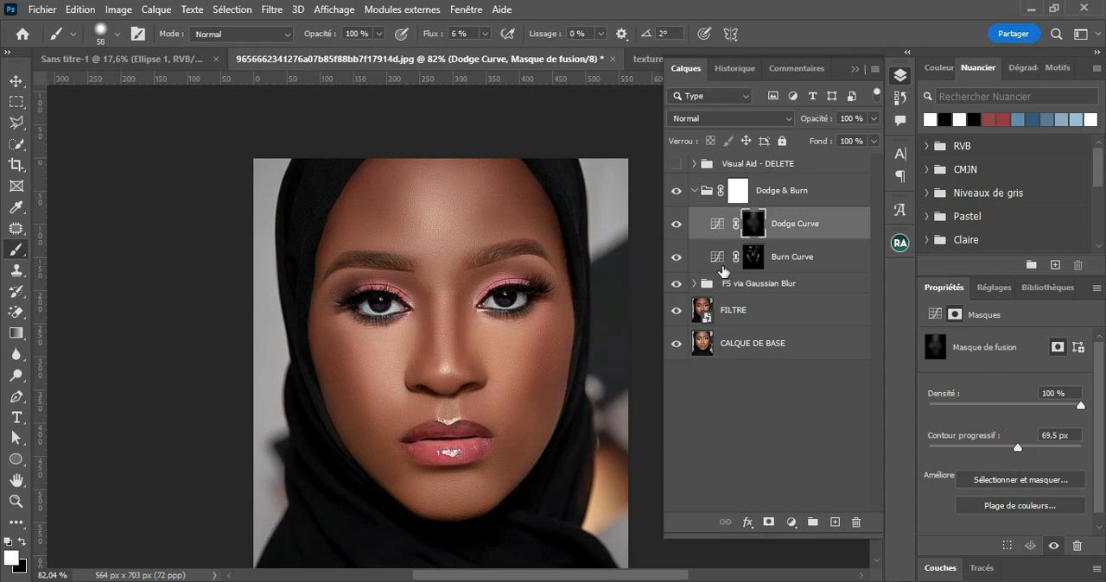
pyautogui.click(675, 226)
pyautogui.click(676, 226)
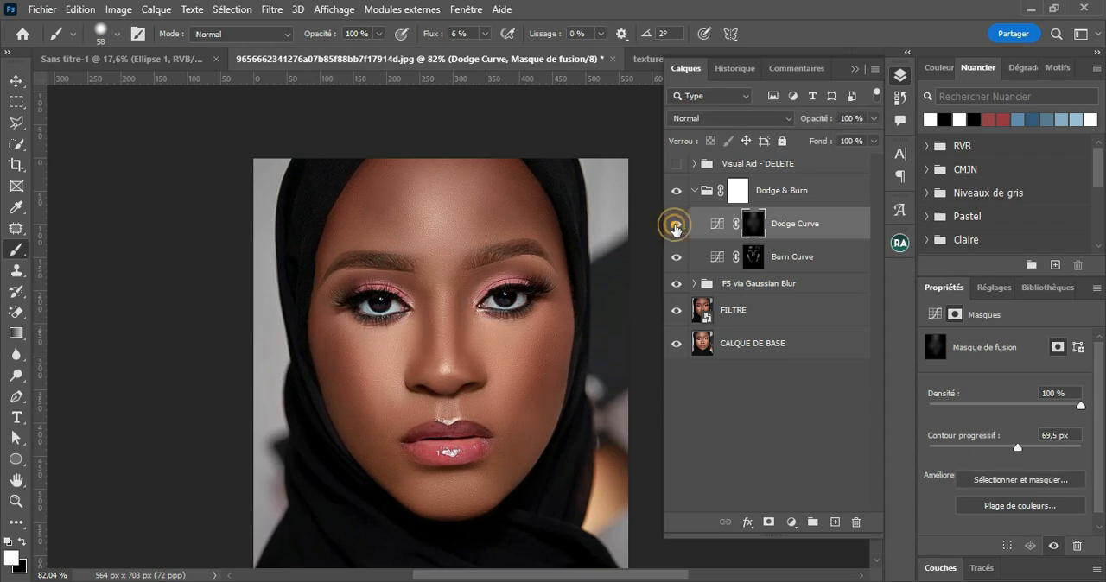
pyautogui.click(874, 119)
pyautogui.moveTo(871, 138); pyautogui.dragTo(850, 161)
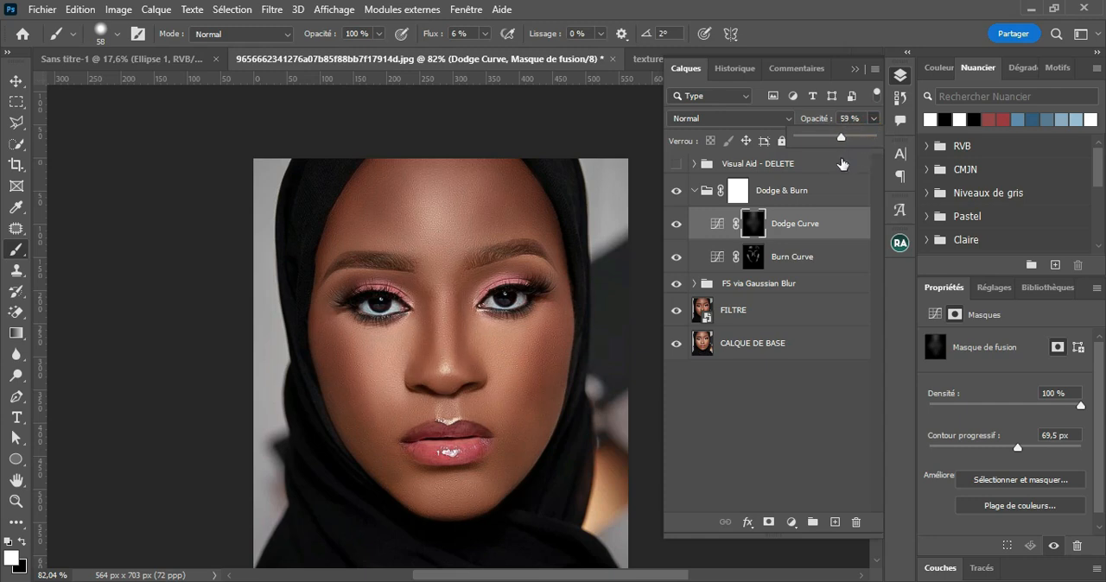
# Step: Set the Dodge Curve mask density to 81% and the layer opacity to 22%, checking the portrait with the layer off and on
pyautogui.moveTo(1080, 408); pyautogui.dragTo(1053, 413)
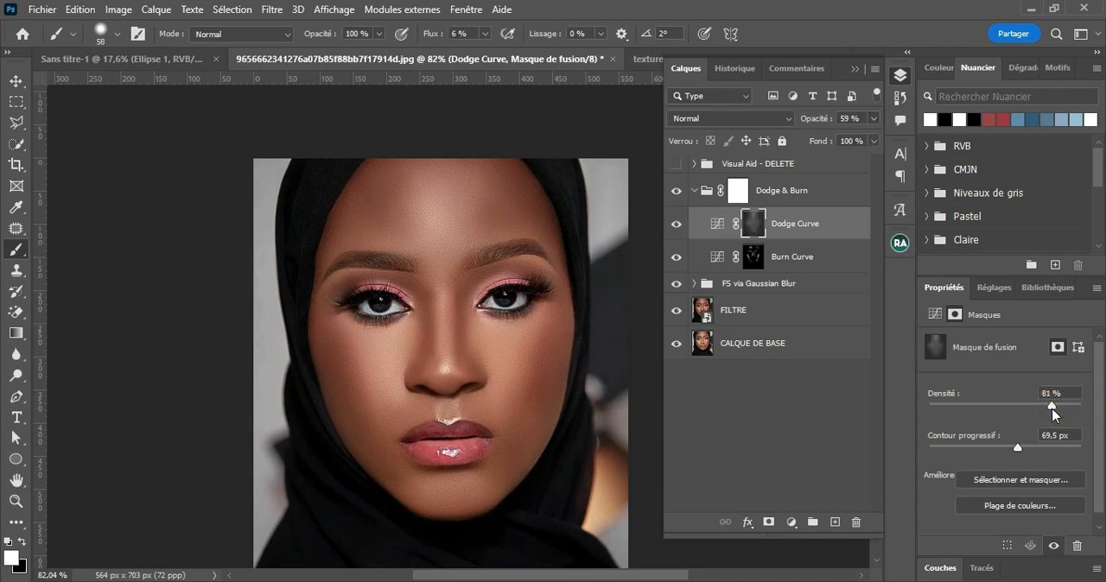
pyautogui.click(677, 223)
pyautogui.click(677, 223)
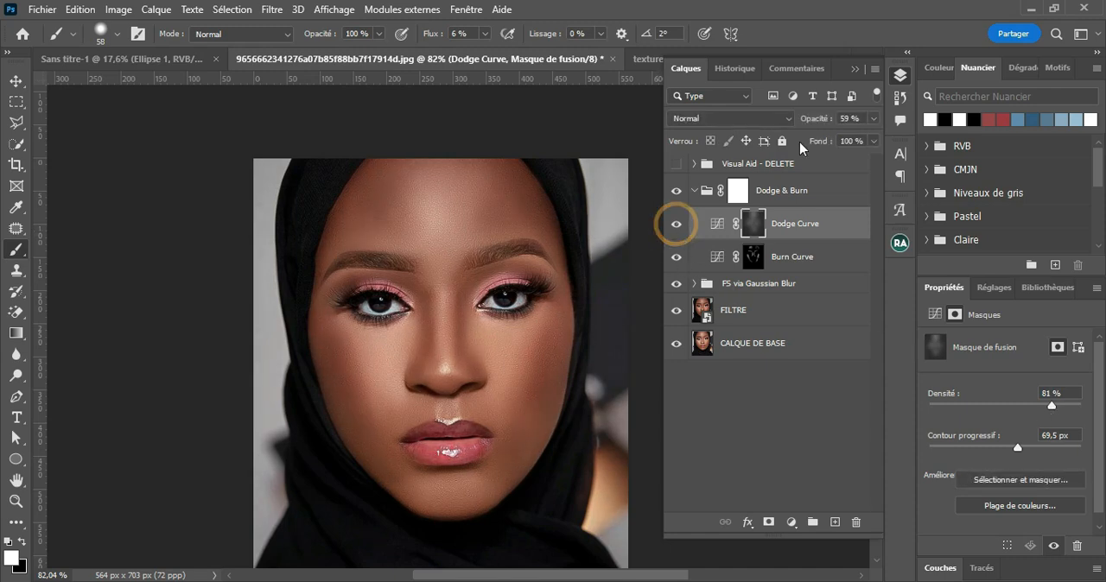
pyautogui.click(873, 119)
pyautogui.moveTo(840, 139); pyautogui.dragTo(823, 147)
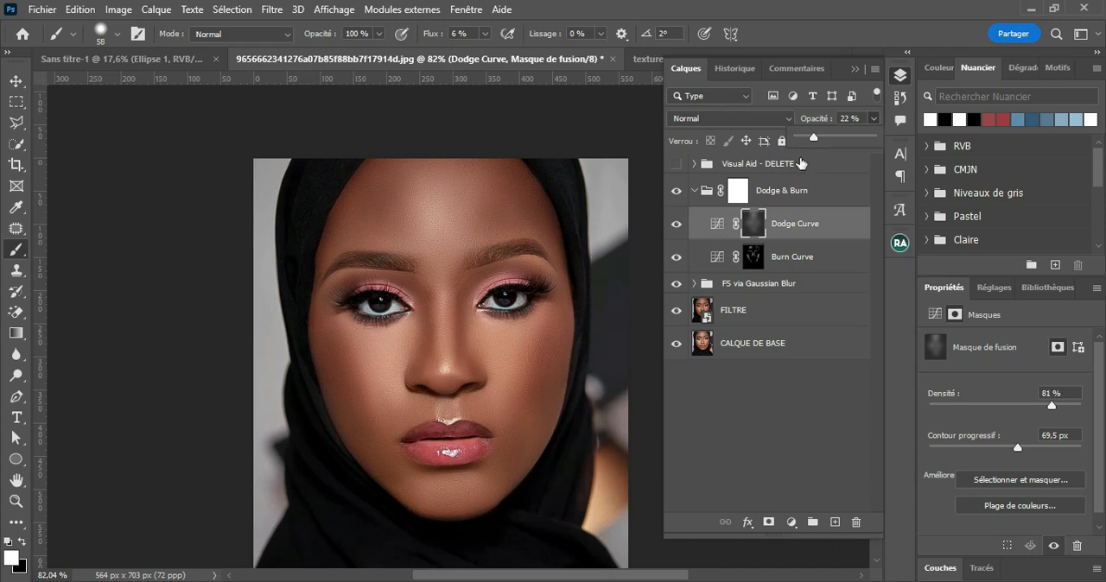
pyautogui.click(677, 223)
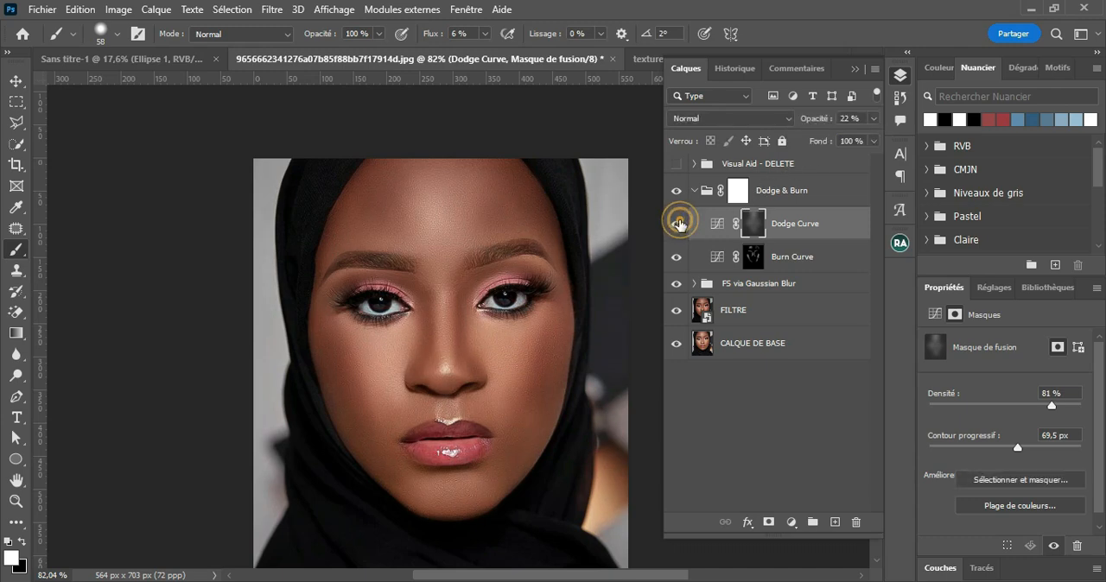
pyautogui.click(875, 118)
pyautogui.click(813, 138)
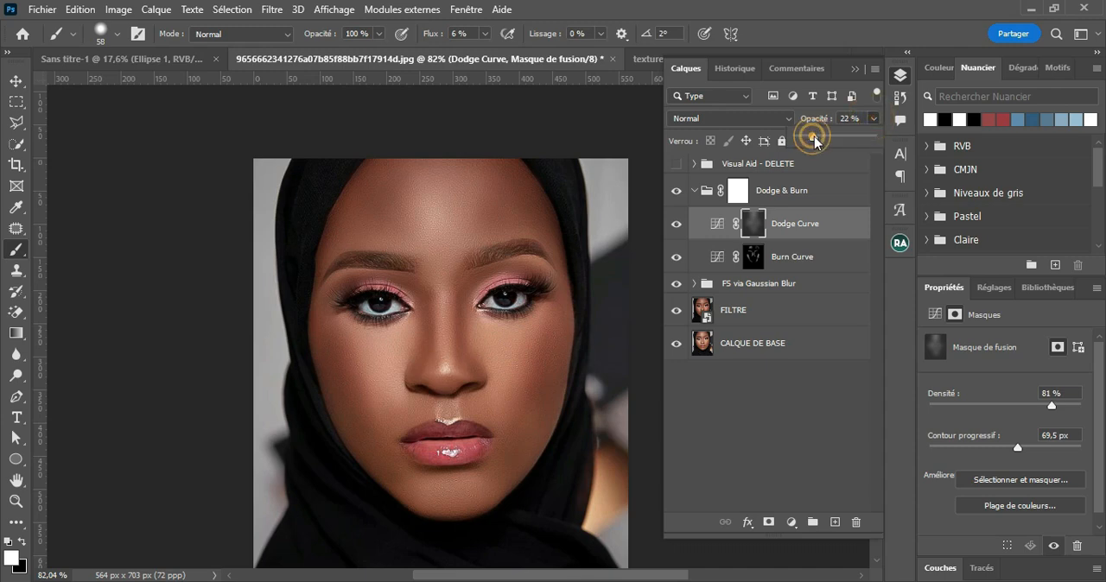
# Step: Feather the Burn Curve layer mask to 40.9 px and compare the portrait with that layer off and on
pyautogui.click(754, 257)
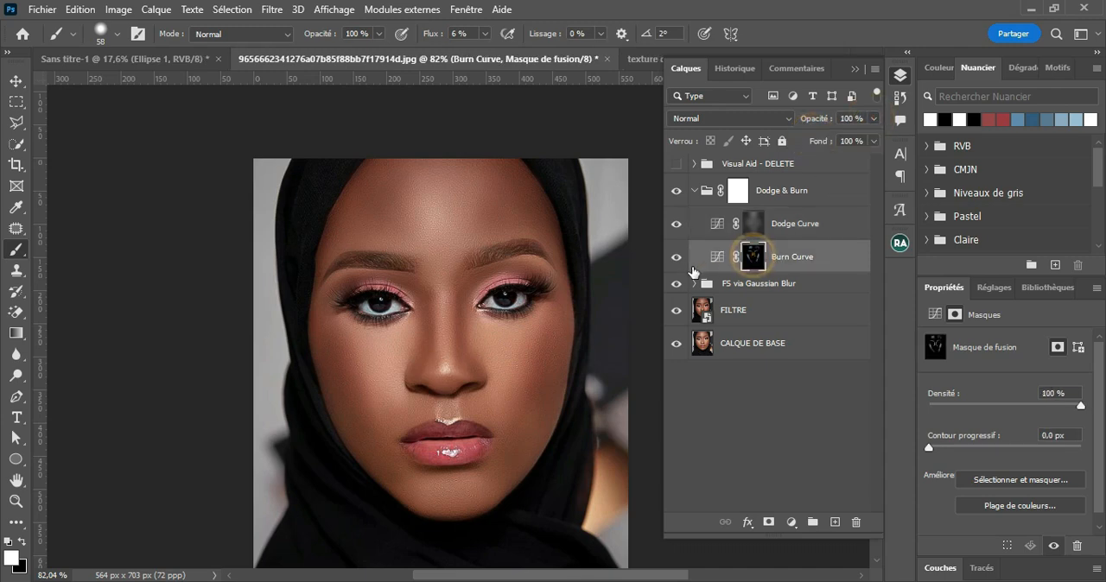
pyautogui.click(676, 258)
pyautogui.click(677, 258)
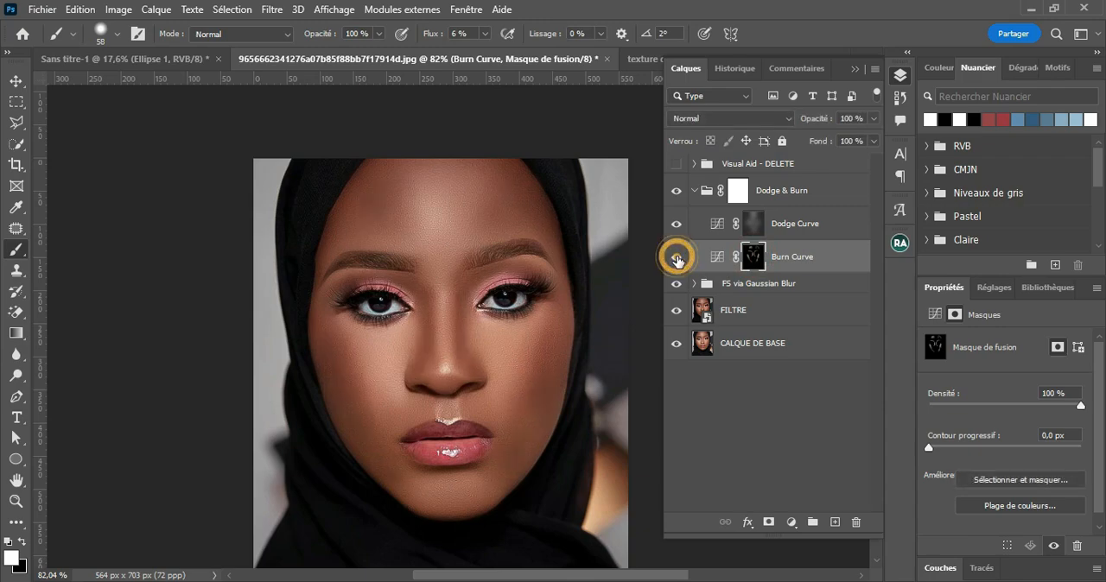
pyautogui.click(753, 263)
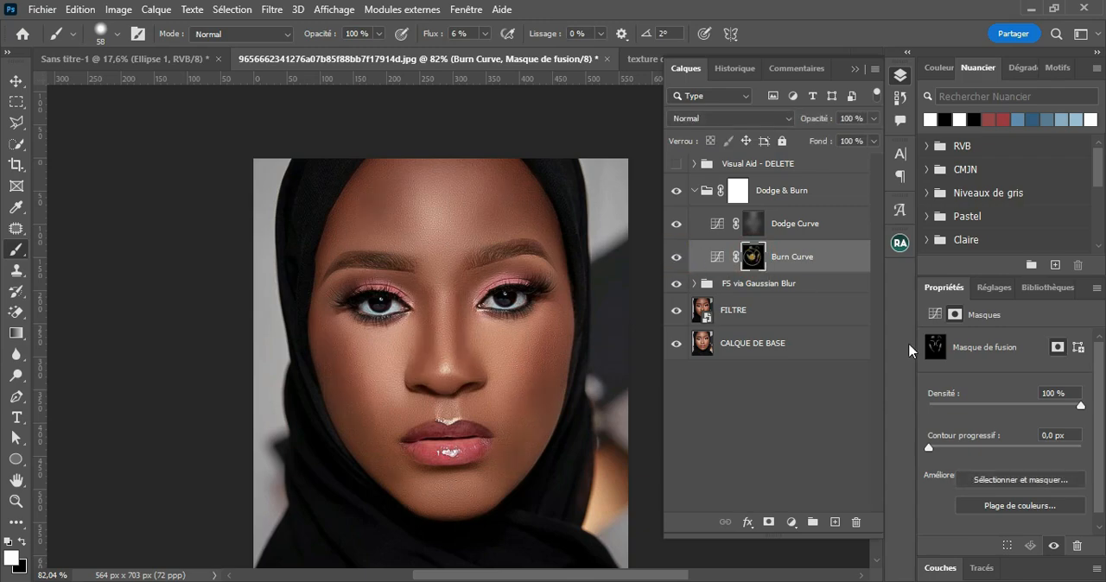
pyautogui.moveTo(930, 450); pyautogui.dragTo(1007, 447)
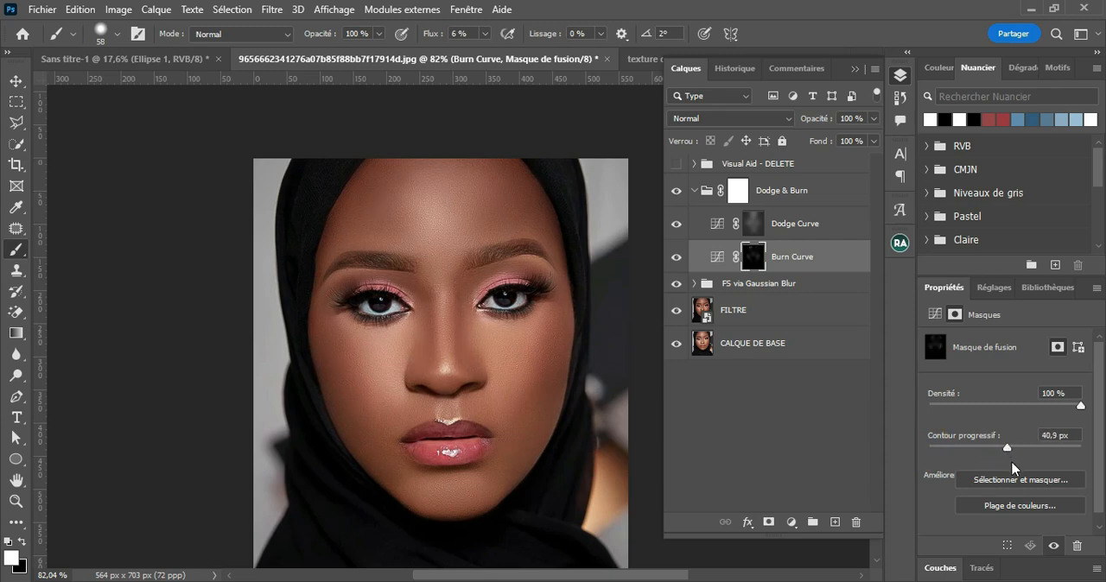
pyautogui.click(1008, 449)
pyautogui.click(674, 258)
pyautogui.click(675, 258)
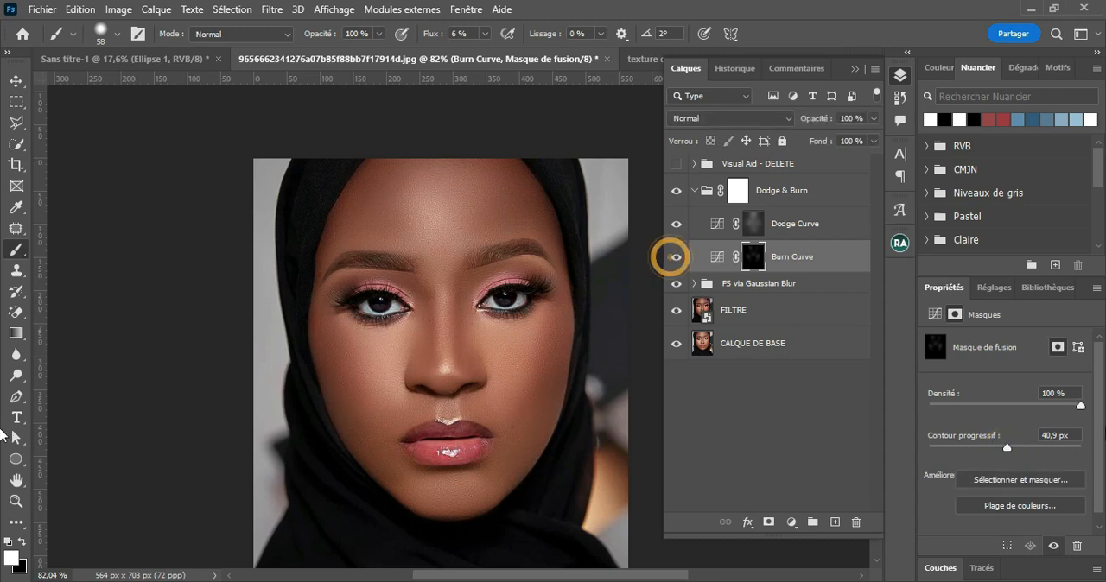
# Step: Set the Burn Curve mask density to 81% and lower the layer's opacity to 70%
pyautogui.moveTo(1080, 404); pyautogui.dragTo(1054, 404)
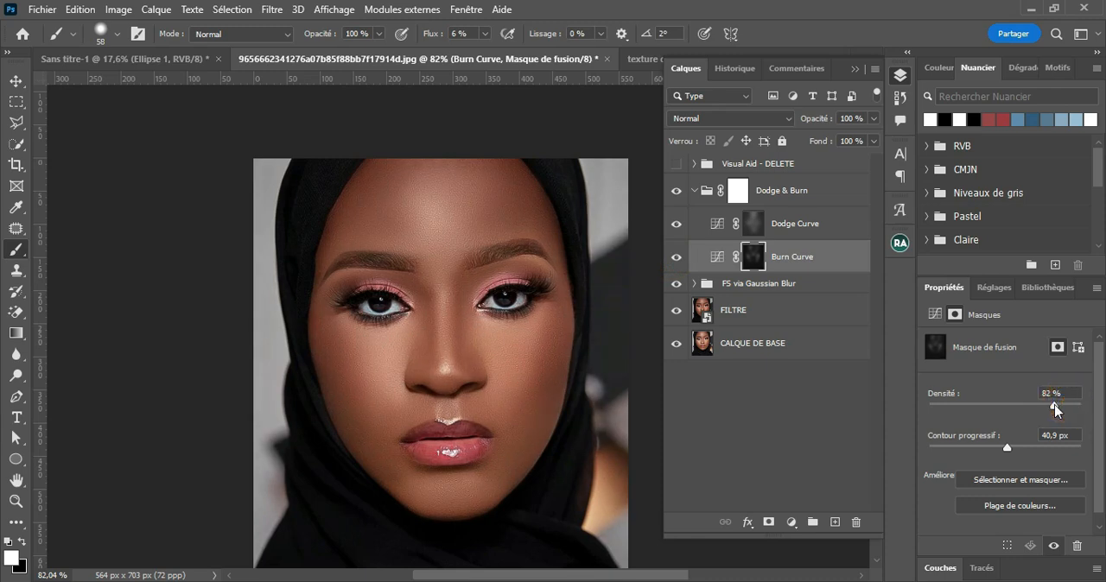
pyautogui.click(675, 257)
pyautogui.click(674, 257)
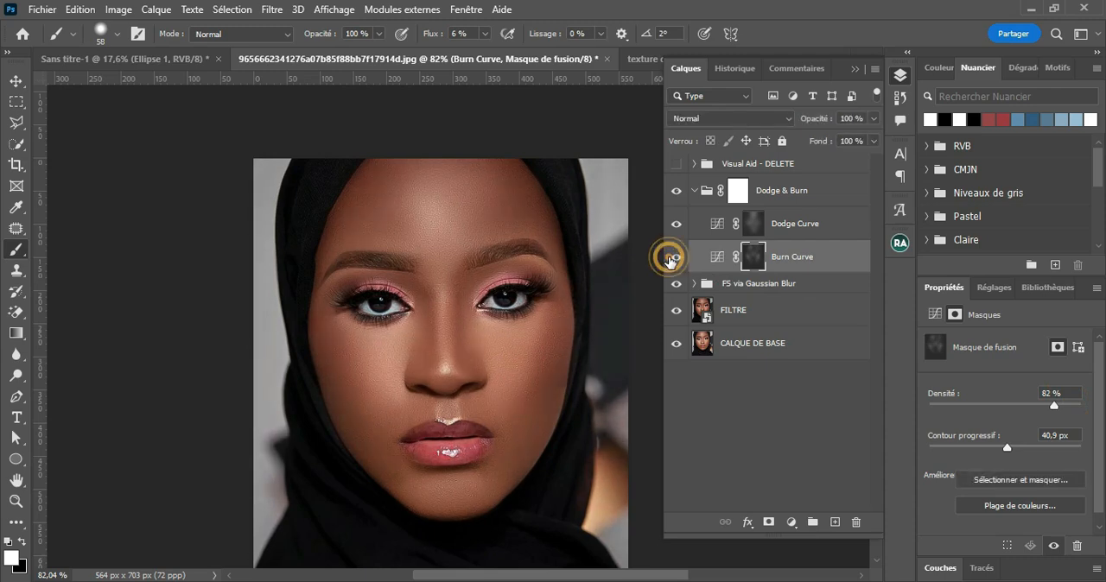
pyautogui.click(1053, 406)
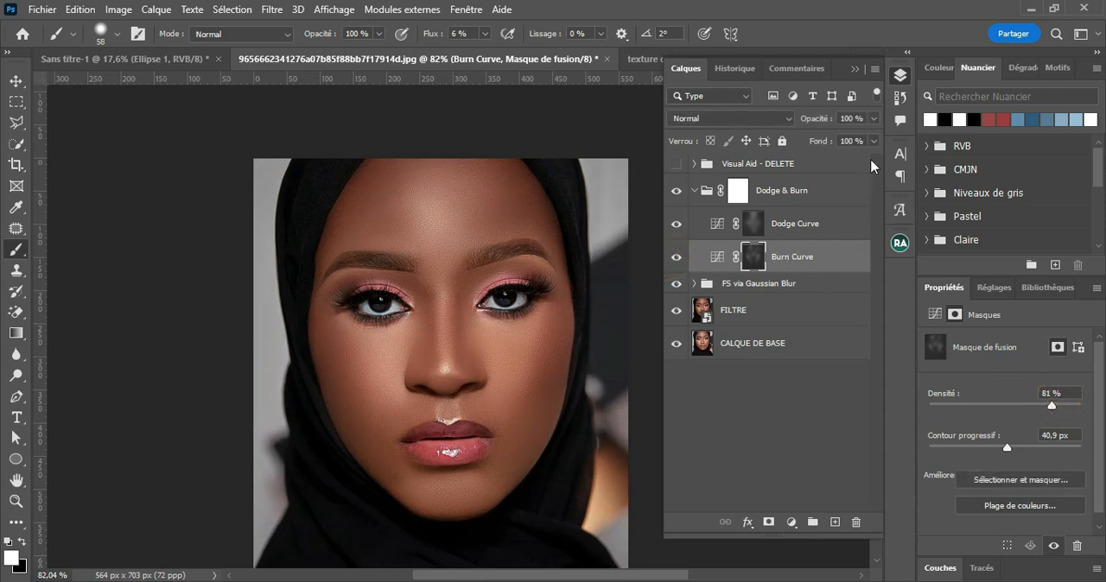
pyautogui.click(874, 118)
pyautogui.moveTo(873, 137)
pyautogui.mouseDown()
pyautogui.moveTo(860, 136)
pyautogui.moveTo(858, 149)
pyautogui.mouseUp()
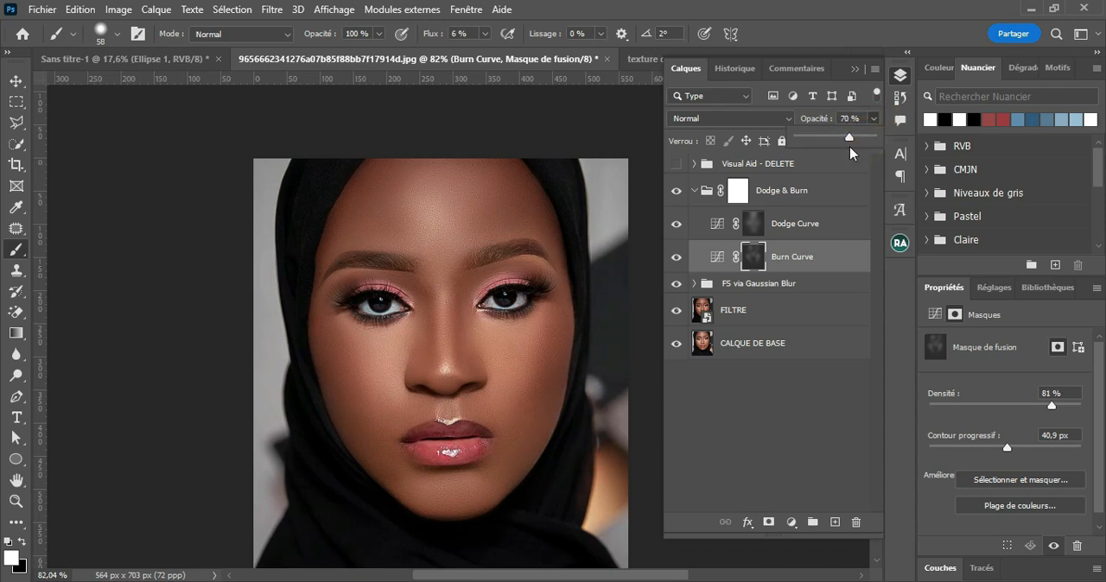
# Step: Check the Dodge Curve layer off and on, and raise its opacity to 31%
pyautogui.click(821, 224)
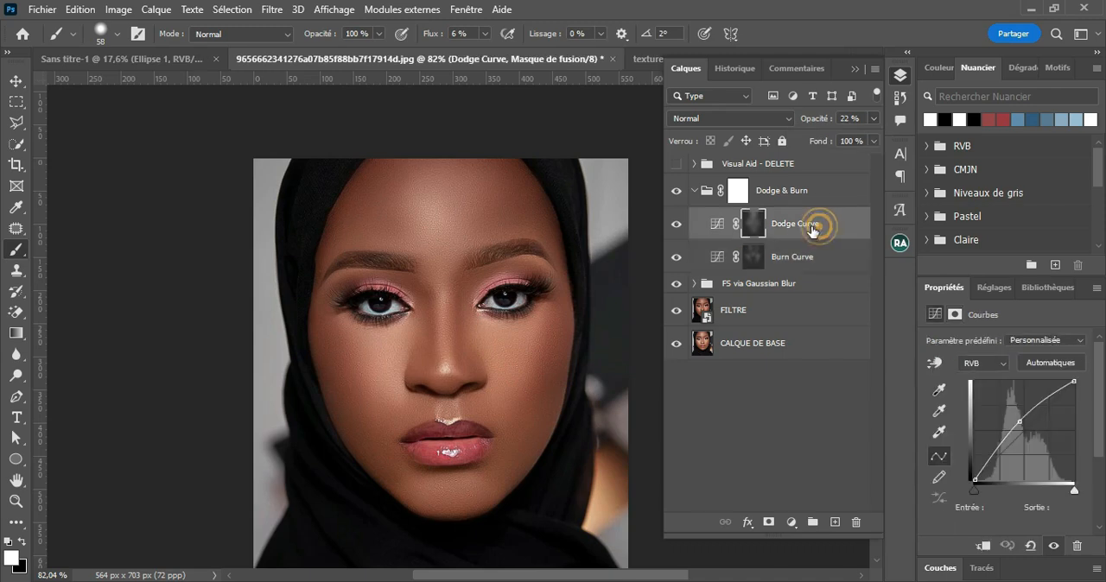
pyautogui.click(676, 226)
pyautogui.click(677, 226)
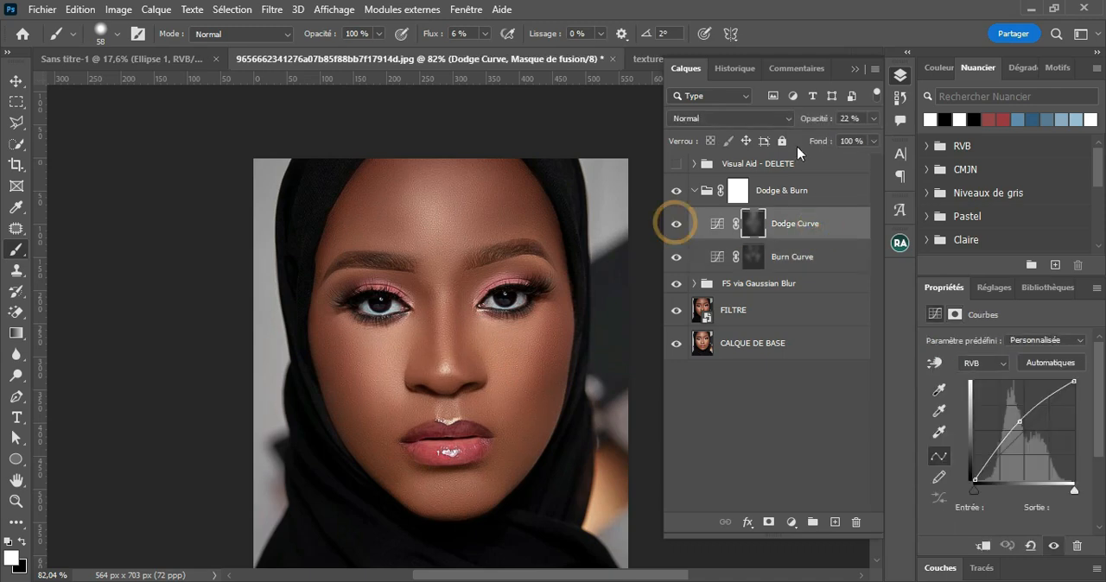
pyautogui.moveTo(811, 125); pyautogui.dragTo(820, 126)
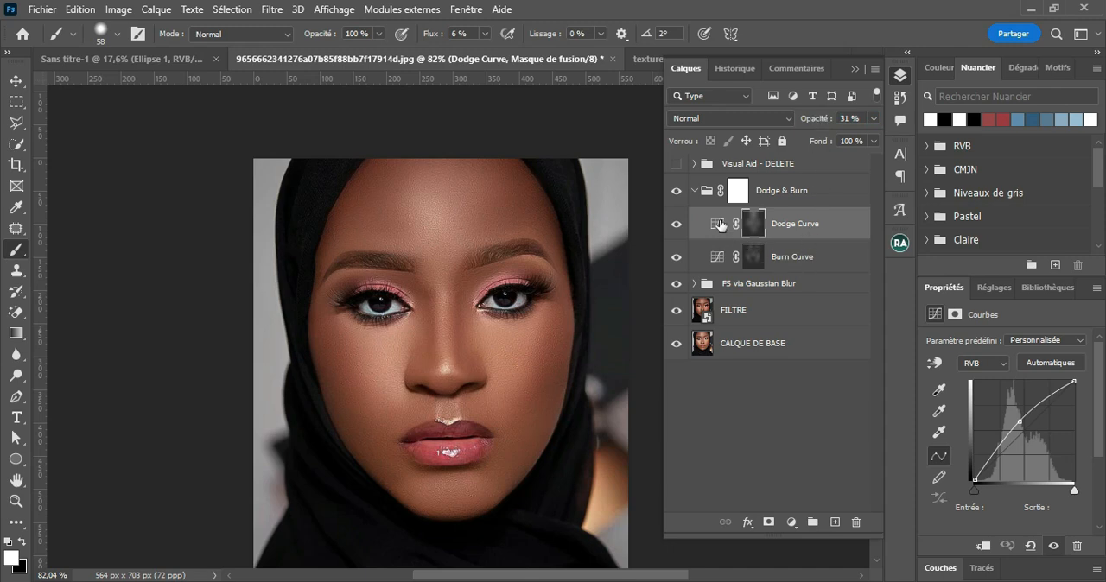
# Step: Collapse the Dodge & Burn group and compare the portrait with the group off and on
pyautogui.click(694, 190)
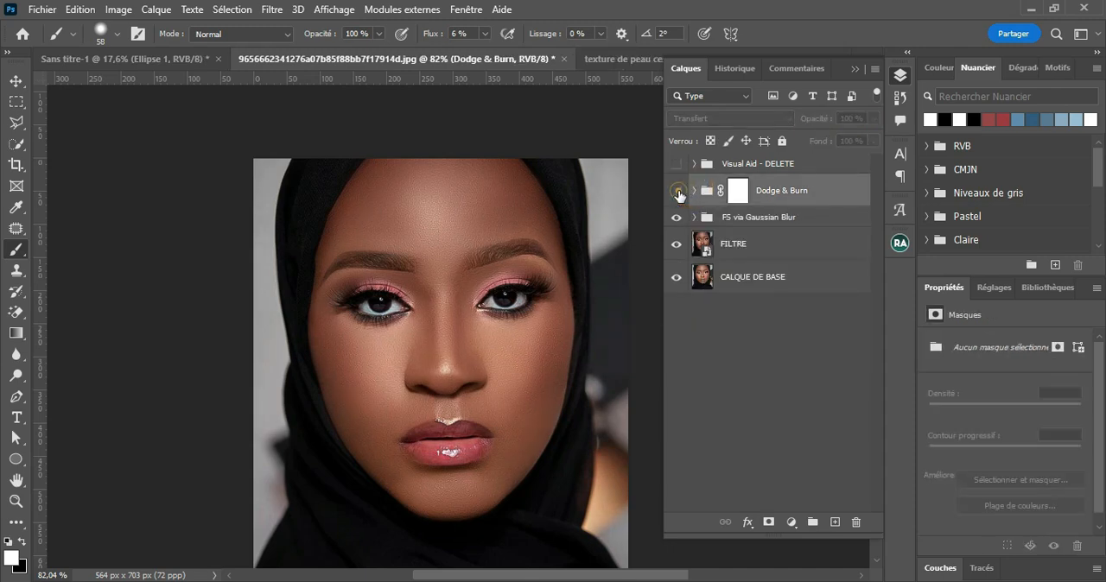
pyautogui.click(678, 192)
pyautogui.click(678, 192)
pyautogui.click(678, 191)
pyautogui.press('v')
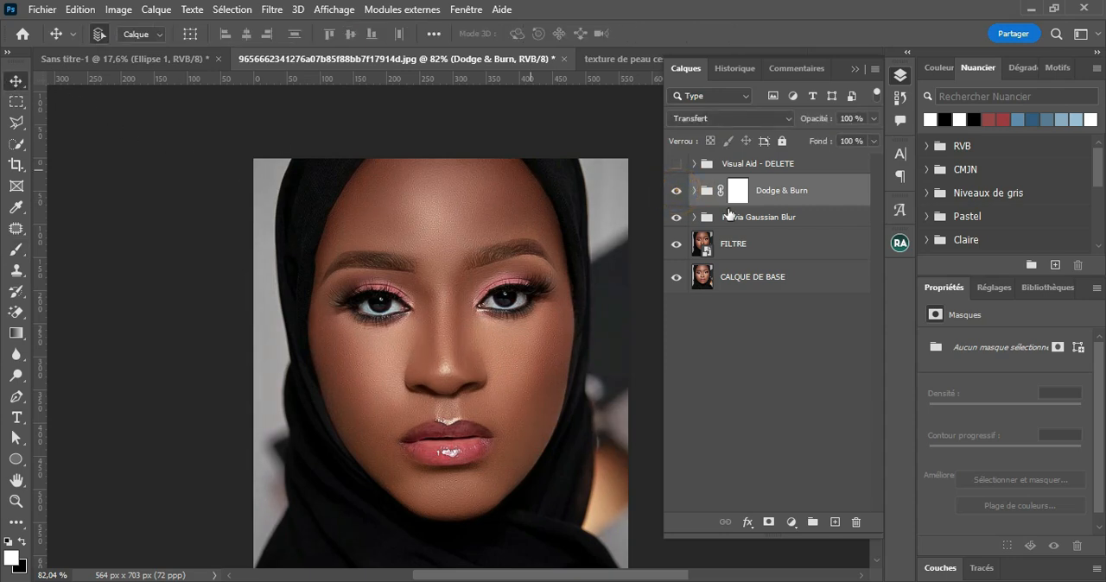
# Step: Show the Visual Aid - DELETE group and compare the black-and-white portrait with Dodge & Burn off and on
pyautogui.click(677, 163)
pyautogui.click(678, 190)
pyautogui.click(678, 192)
pyautogui.scroll(3, 556, 353)
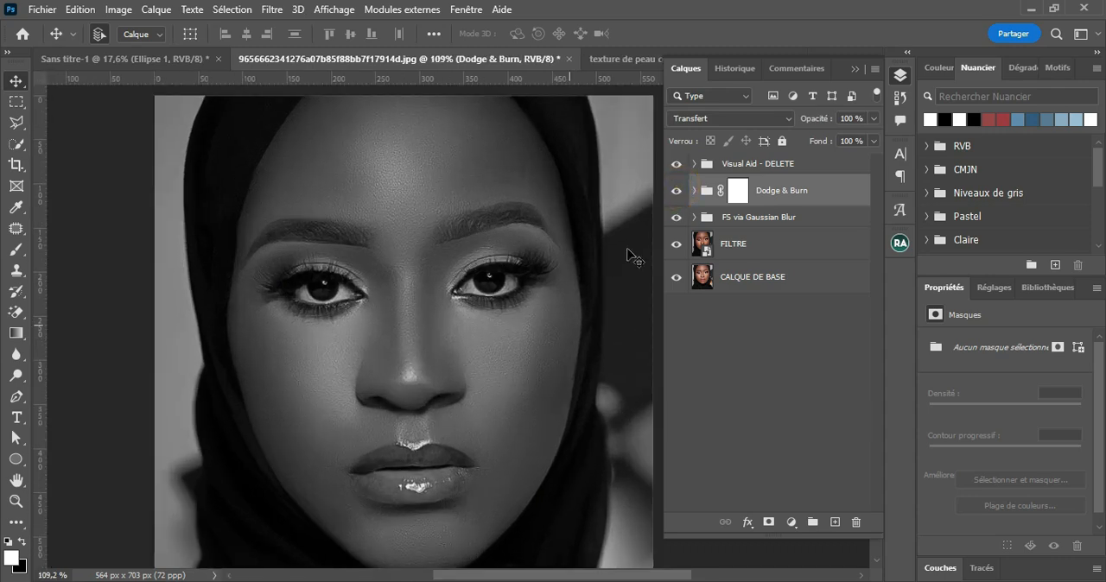
pyautogui.click(678, 192)
pyautogui.click(679, 192)
pyautogui.scroll(-3, 588, 313)
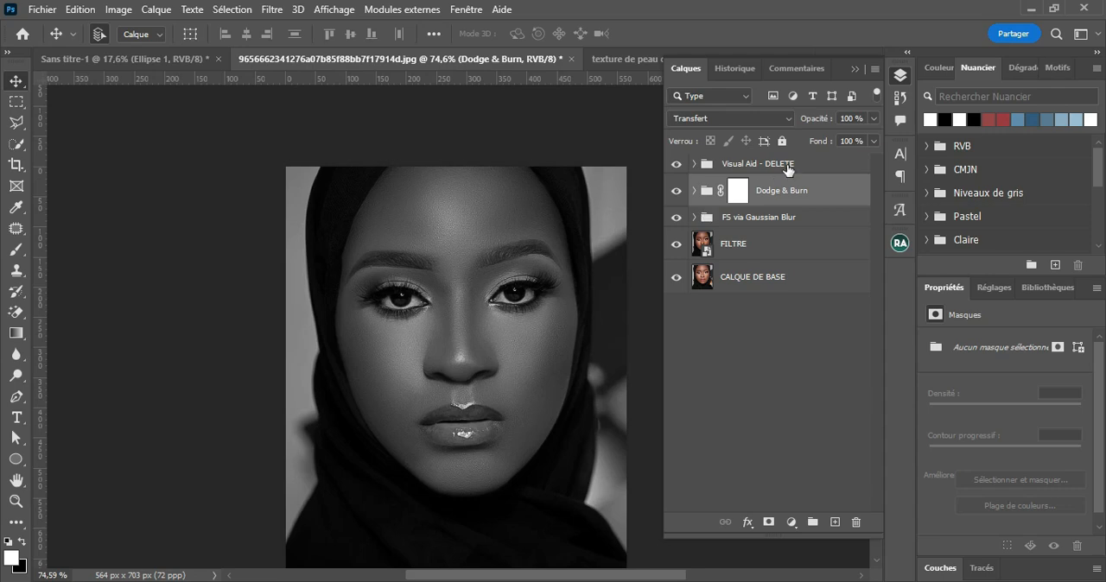
# Step: Delete the Visual Aid - DELETE group and examine the face in colour with Dodge & Burn off and on
pyautogui.click(812, 163)
pyautogui.moveTo(834, 166); pyautogui.dragTo(858, 520)
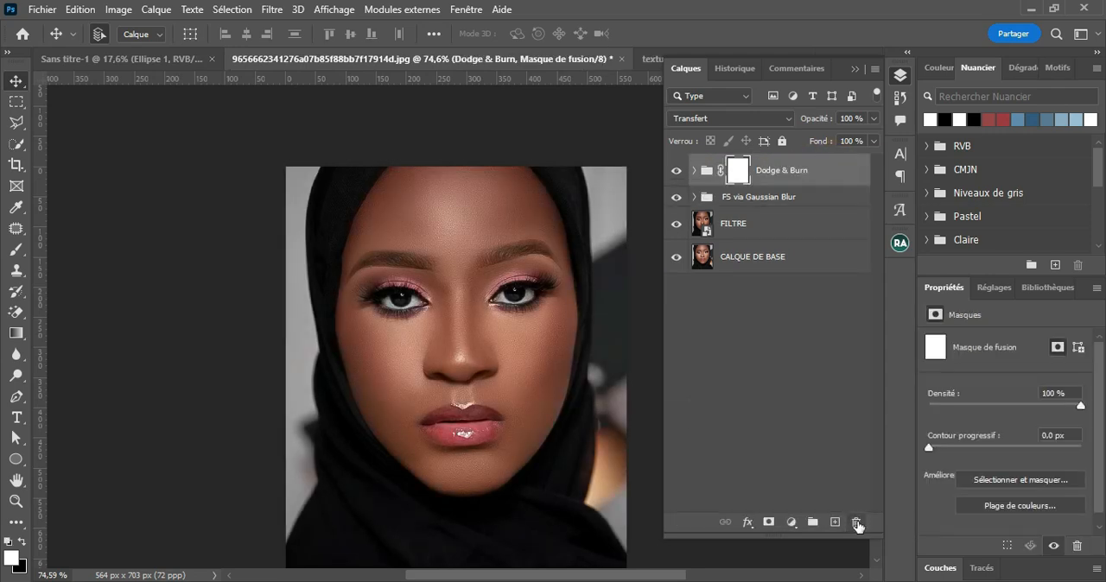
pyautogui.click(678, 172)
pyautogui.click(679, 173)
pyautogui.scroll(3, 497, 424)
pyautogui.scroll(1, 516, 289)
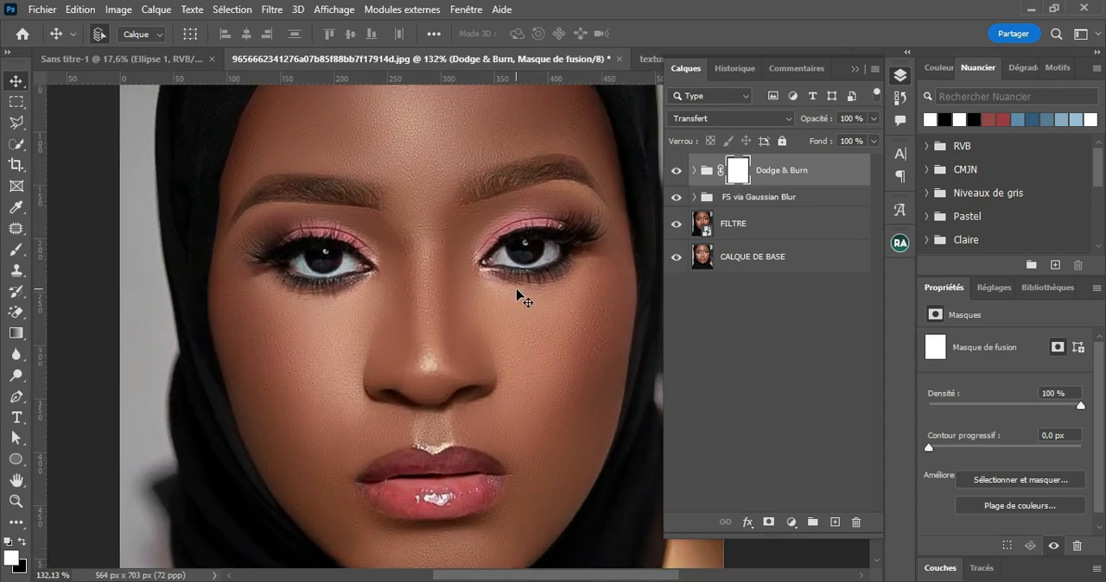
pyautogui.moveTo(552, 347); pyautogui.dragTo(540, 347)
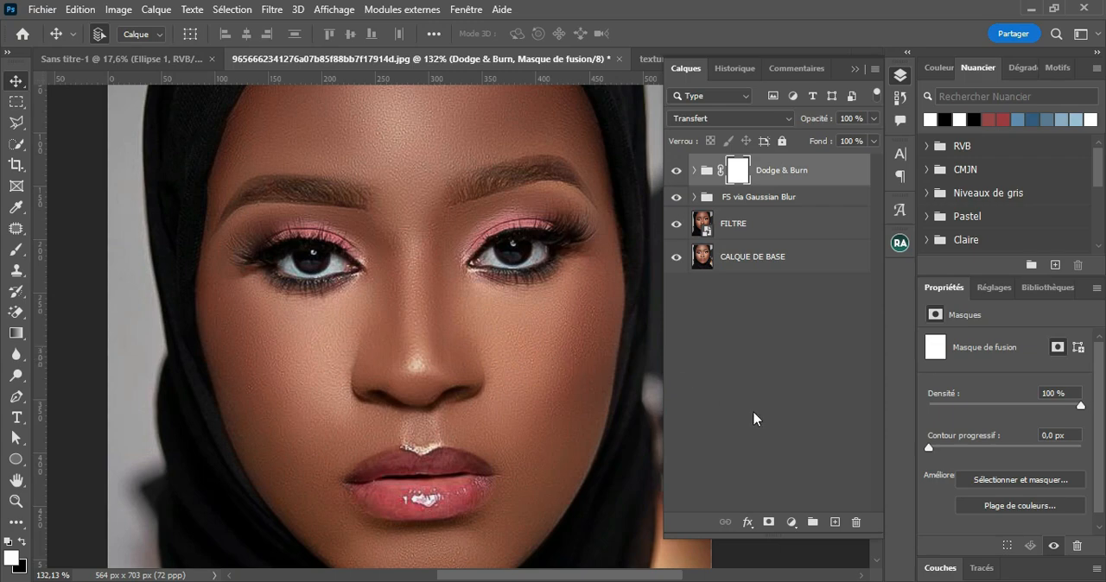
# Step: Add a Curves adjustment layer above Dodge & Burn, brighten its midtones to input 104, output 140, and invert its mask to black
pyautogui.click(792, 522)
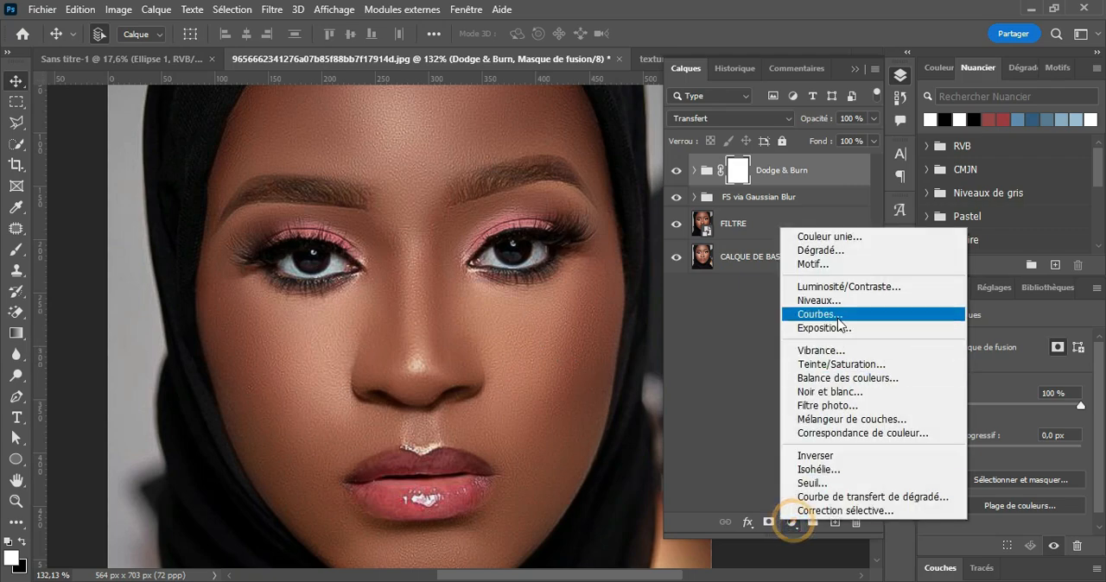
pyautogui.click(863, 314)
pyautogui.moveTo(1018, 437); pyautogui.dragTo(1015, 426)
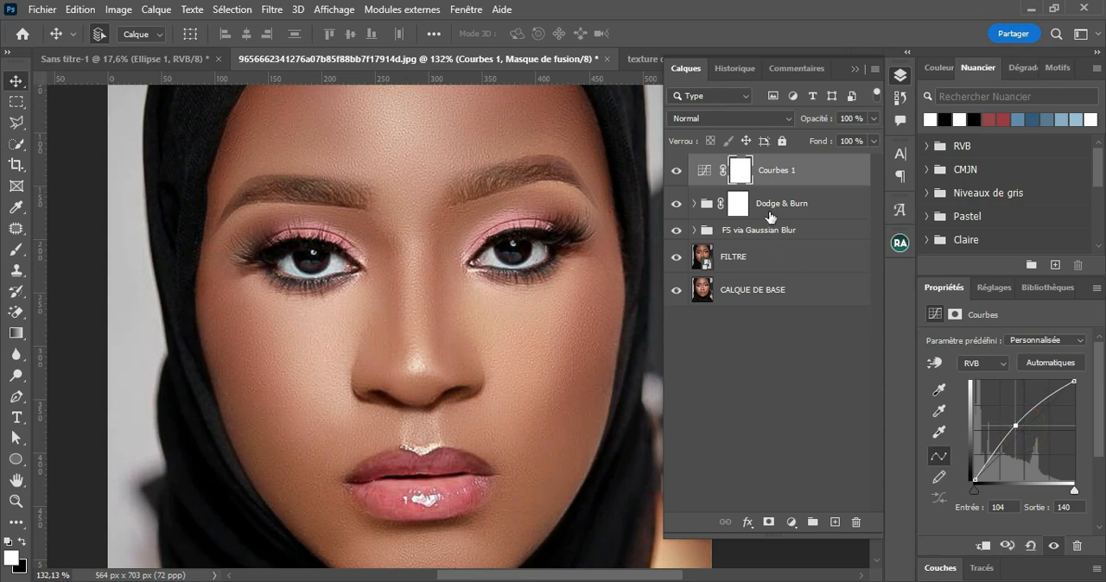
pyautogui.hotkey('ctrl', 'i')
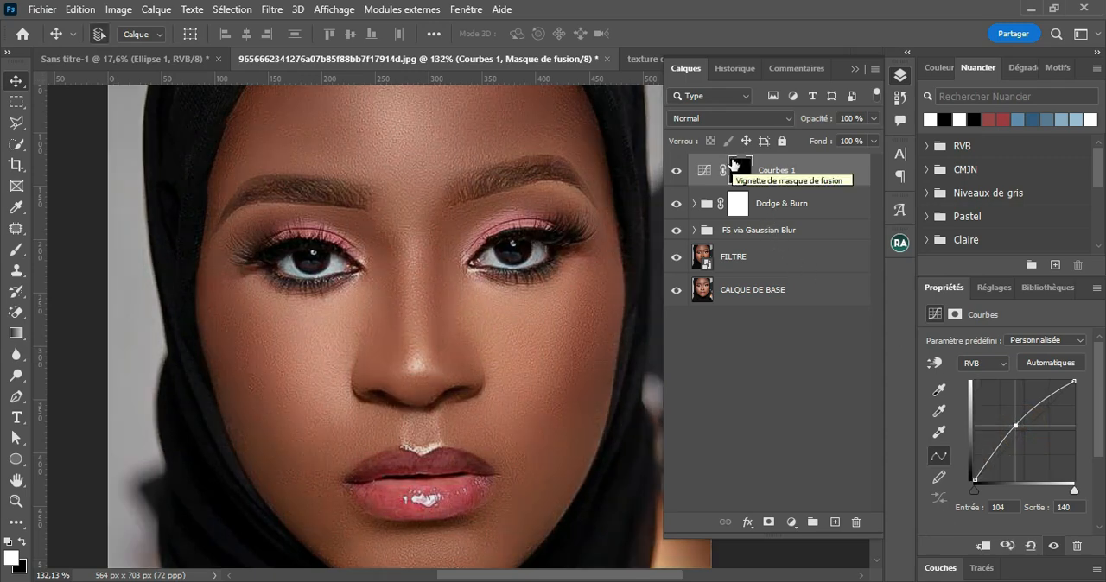
# Step: Paint white over the whites of both eyes on the Curves mask with a 15 px brush at 100% flow
pyautogui.click(9, 251)
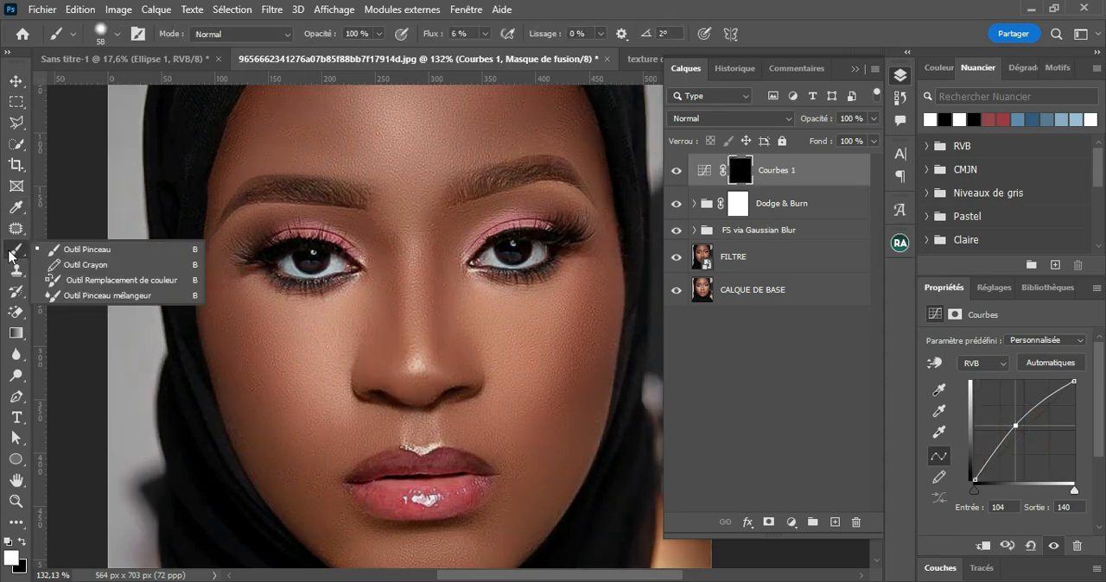
pyautogui.click(75, 249)
pyautogui.moveTo(379, 279); pyautogui.dragTo(355, 289)
pyautogui.click(346, 265)
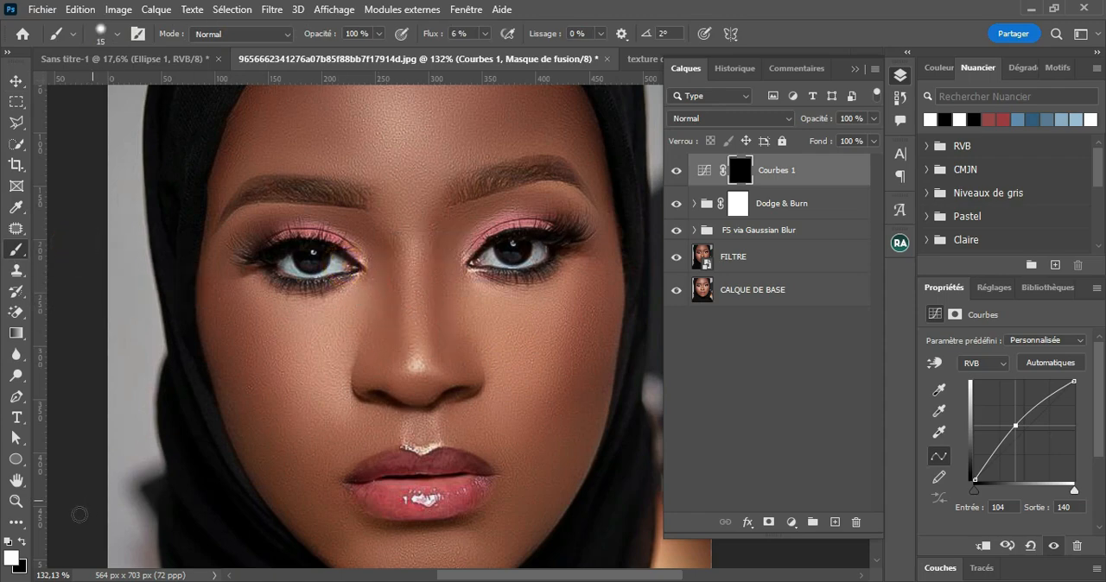
pyautogui.moveTo(437, 36); pyautogui.dragTo(537, 71)
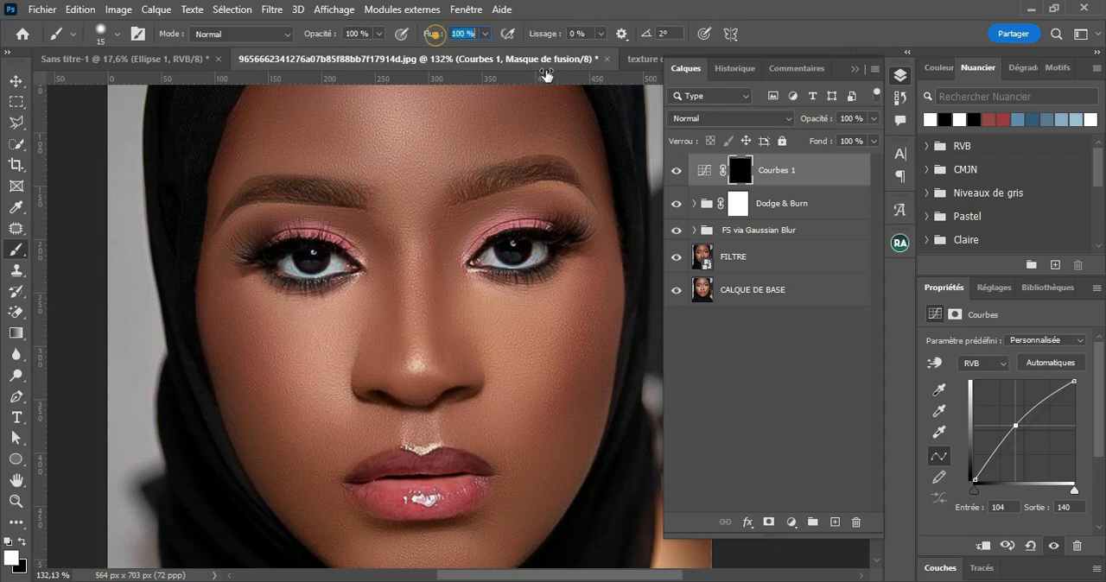
pyautogui.click(330, 265)
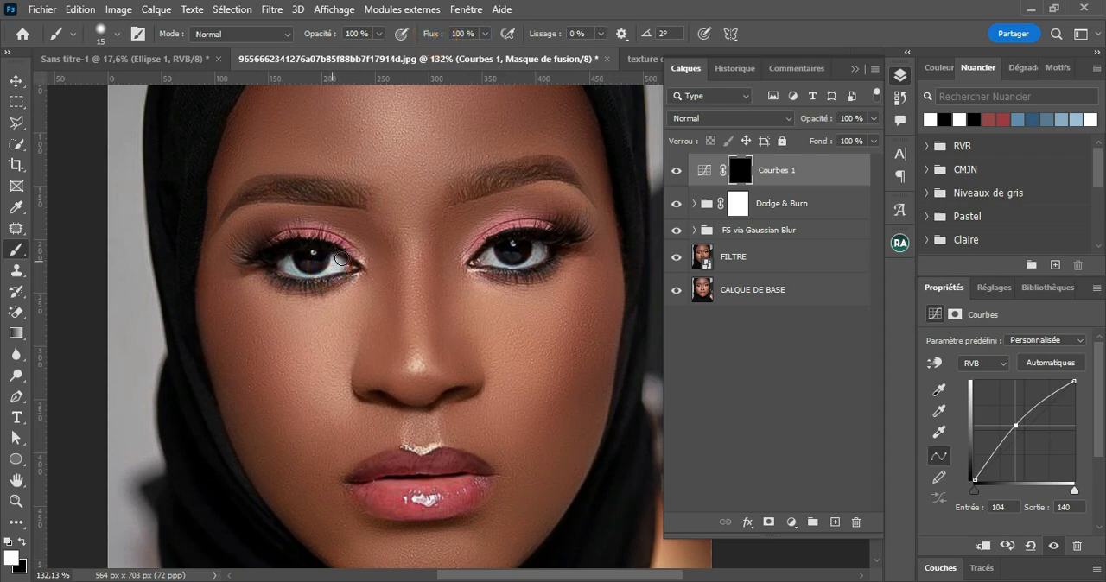
pyautogui.moveTo(323, 272); pyautogui.dragTo(286, 270)
pyautogui.moveTo(480, 254); pyautogui.dragTo(539, 250)
# Step: Compare the eyes with the new Curves layer off and on, and delete that Curves layer
pyautogui.click(677, 171)
pyautogui.click(676, 171)
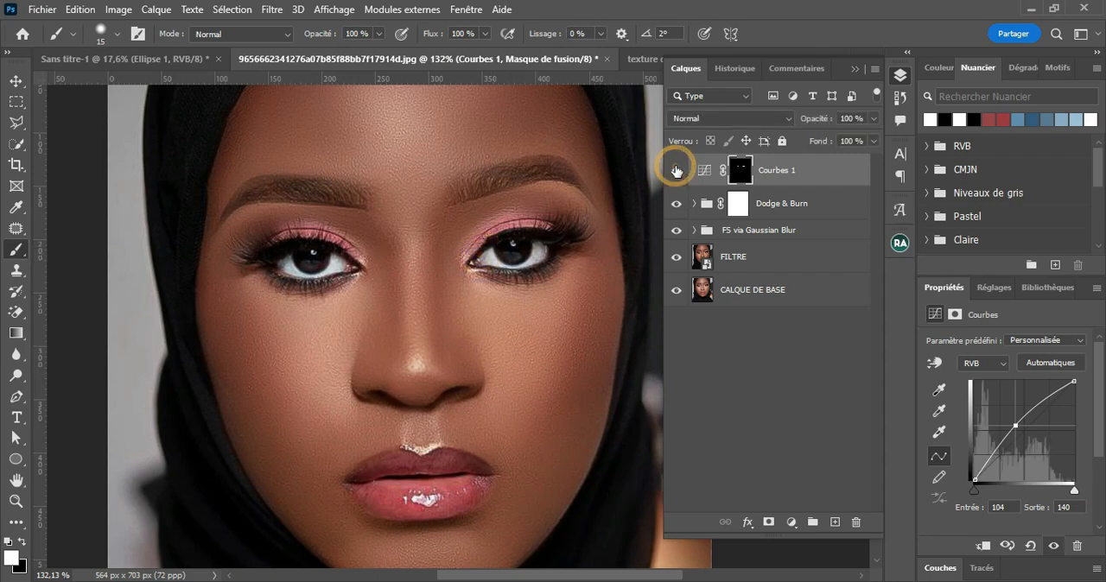
pyautogui.moveTo(835, 172)
pyautogui.mouseDown()
pyautogui.moveTo(834, 471)
pyautogui.moveTo(860, 523)
pyautogui.mouseUp()
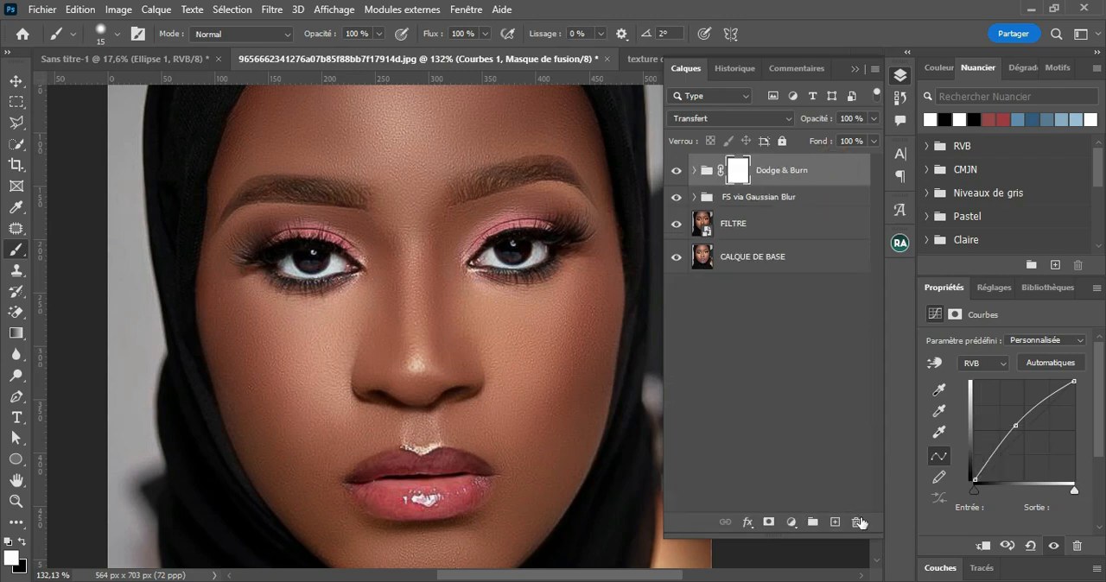
# Step: Run the Magic Eyes retouch and select the Clean Eye Whites Here mask inside its group
pyautogui.click(902, 245)
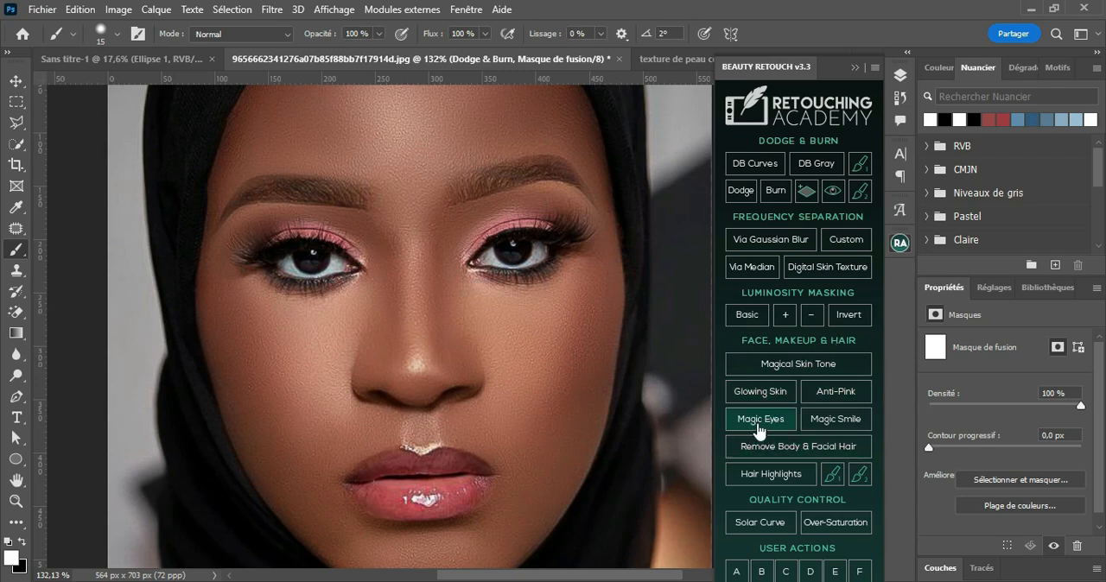
pyautogui.click(769, 420)
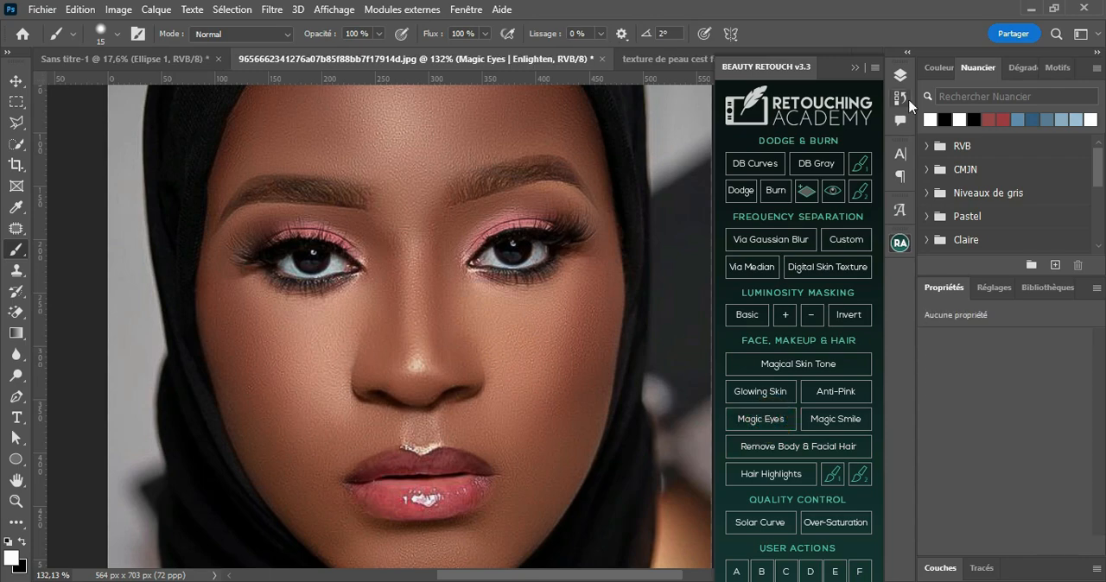
pyautogui.click(900, 75)
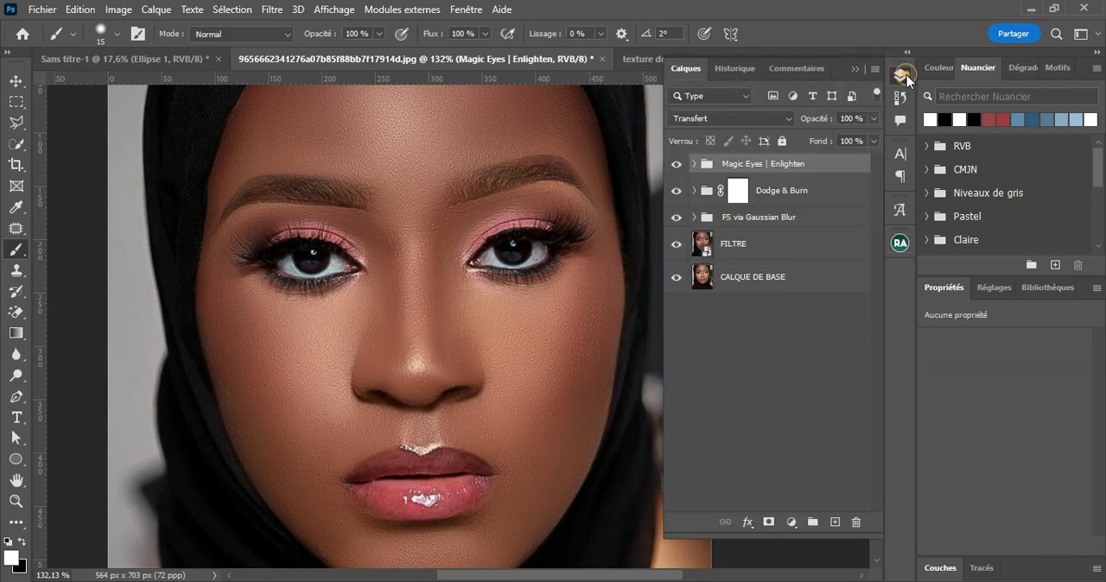
pyautogui.click(693, 164)
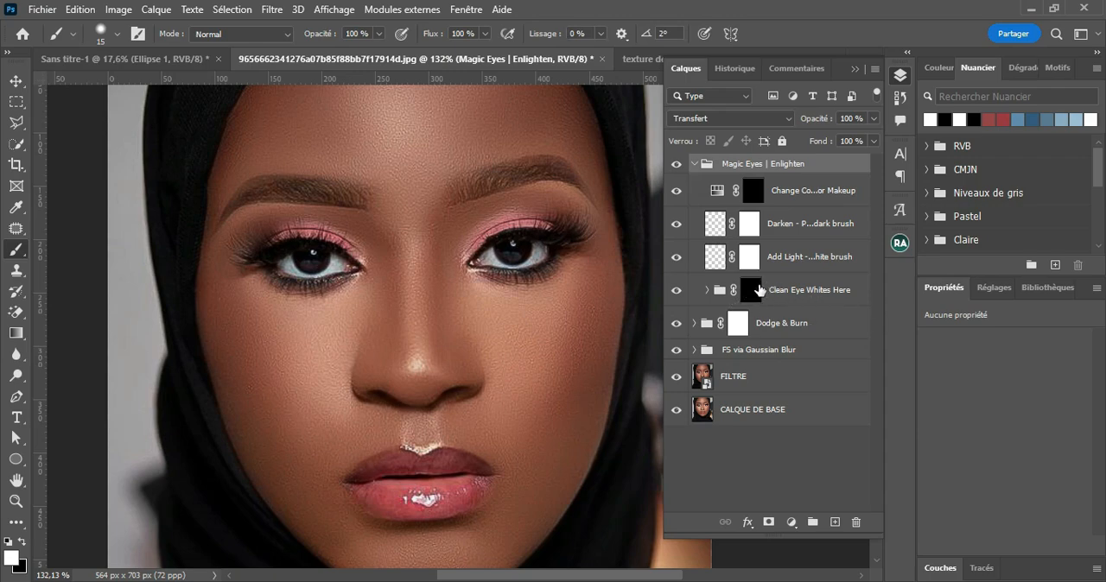
pyautogui.click(752, 291)
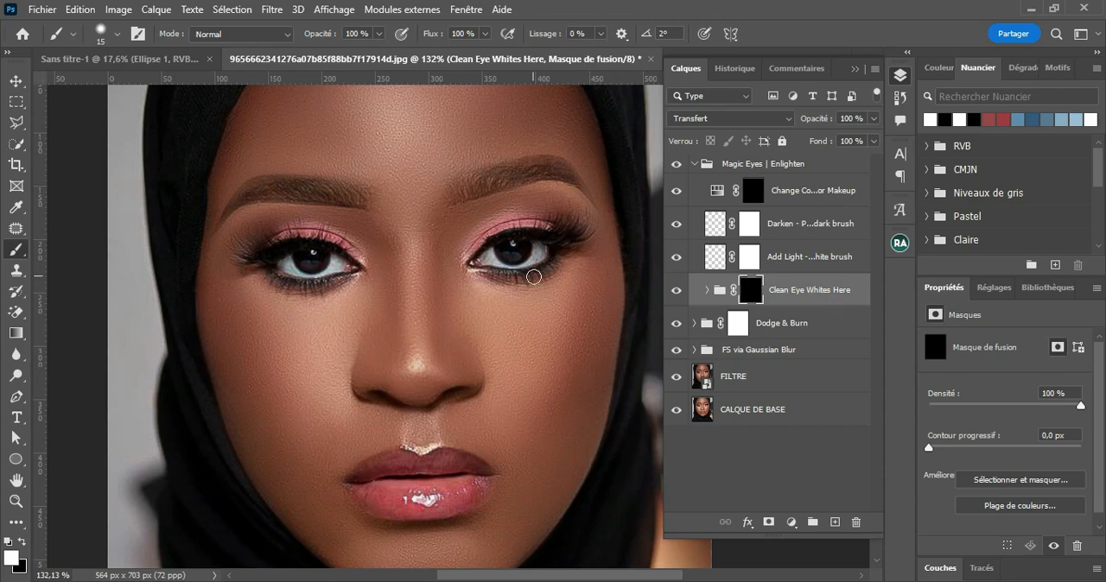
# Step: Paint white over the whites of both eyes on the Clean Eye Whites Here mask with a 6 to 12 px brush
pyautogui.scroll(2, 539, 270)
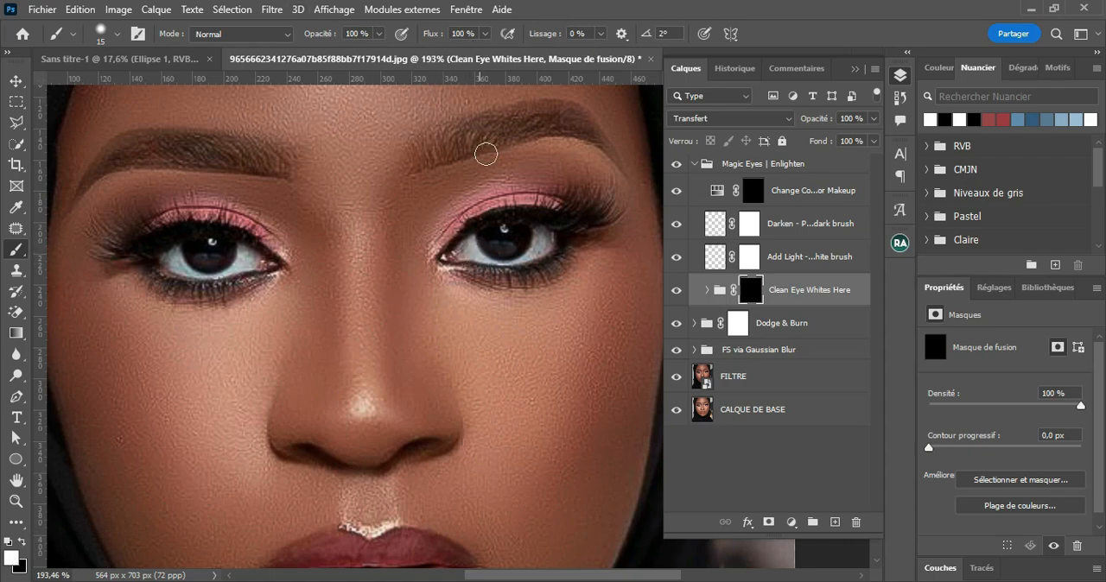
pyautogui.keyDown('alt'); pyautogui.rightClick(469, 255); pyautogui.keyUp('alt')
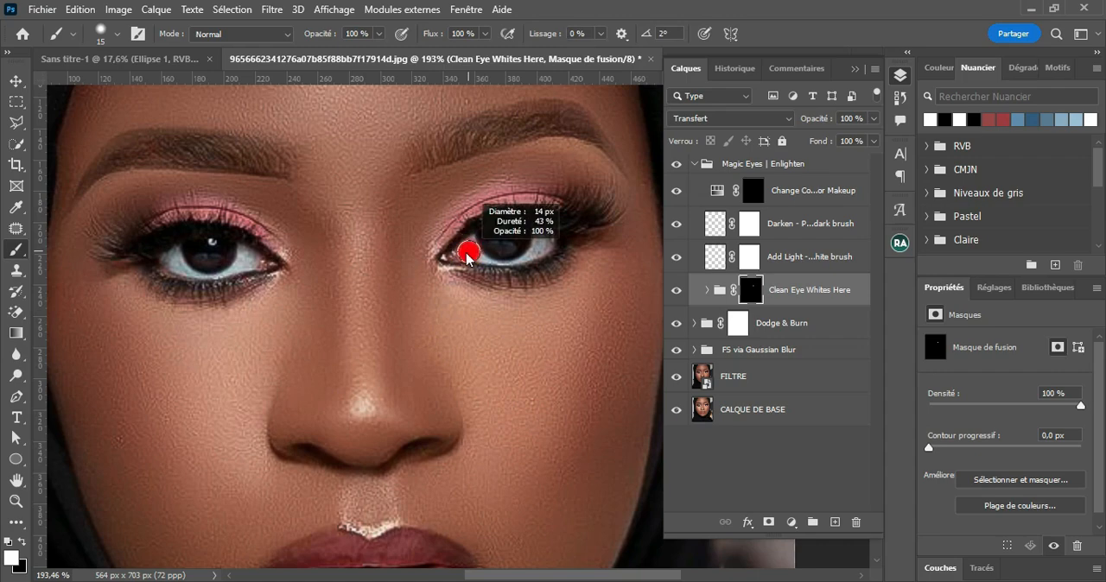
pyautogui.moveTo(465, 253)
pyautogui.mouseDown()
pyautogui.moveTo(470, 244)
pyautogui.moveTo(479, 257)
pyautogui.moveTo(466, 248)
pyautogui.mouseUp()
pyautogui.keyDown('alt'); pyautogui.rightClick(470, 244); pyautogui.keyUp('alt')
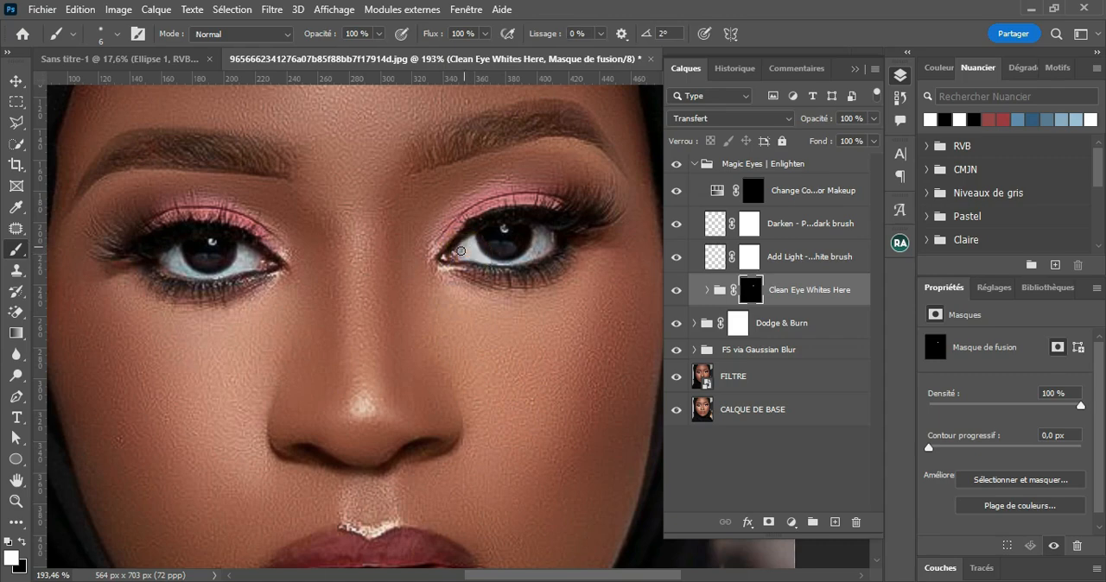
pyautogui.moveTo(537, 232); pyautogui.dragTo(548, 246)
pyautogui.keyDown('alt'); pyautogui.rightClick(548, 239); pyautogui.keyUp('alt')
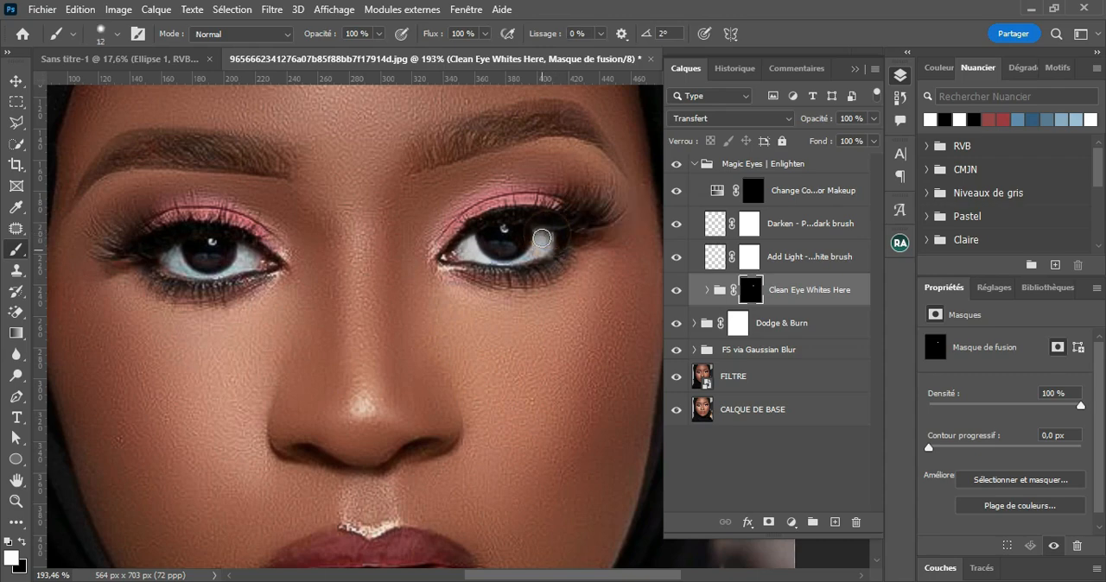
pyautogui.keyDown('alt'); pyautogui.rightClick(539, 244); pyautogui.keyUp('alt')
pyautogui.moveTo(540, 247)
pyautogui.mouseDown()
pyautogui.moveTo(515, 263)
pyautogui.moveTo(533, 239)
pyautogui.mouseUp()
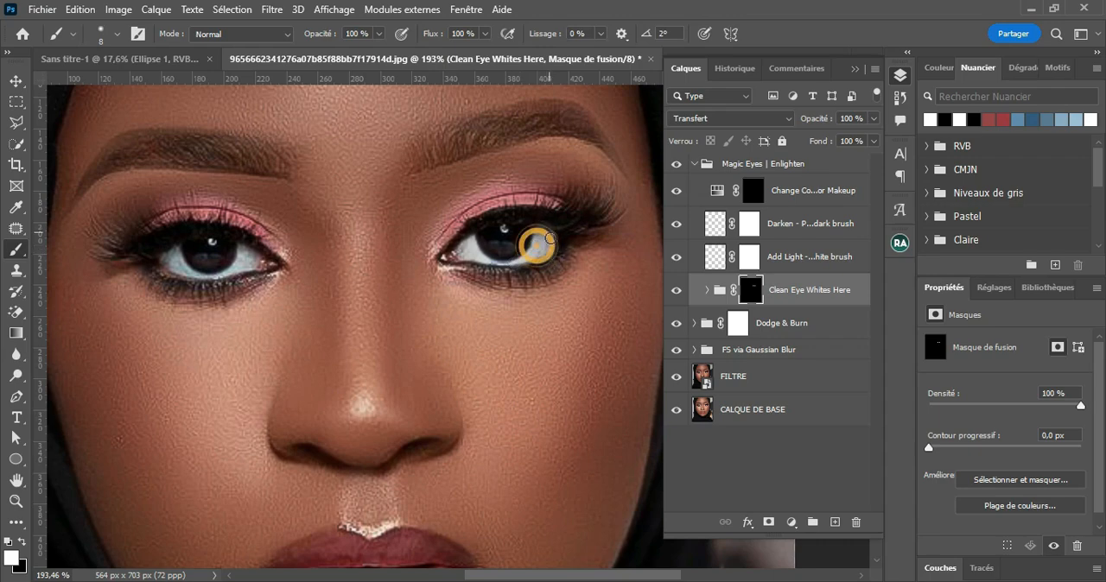
pyautogui.moveTo(242, 248)
pyautogui.mouseDown()
pyautogui.moveTo(232, 255)
pyautogui.moveTo(251, 270)
pyautogui.moveTo(188, 273)
pyautogui.moveTo(168, 258)
pyautogui.moveTo(202, 272)
pyautogui.mouseUp()
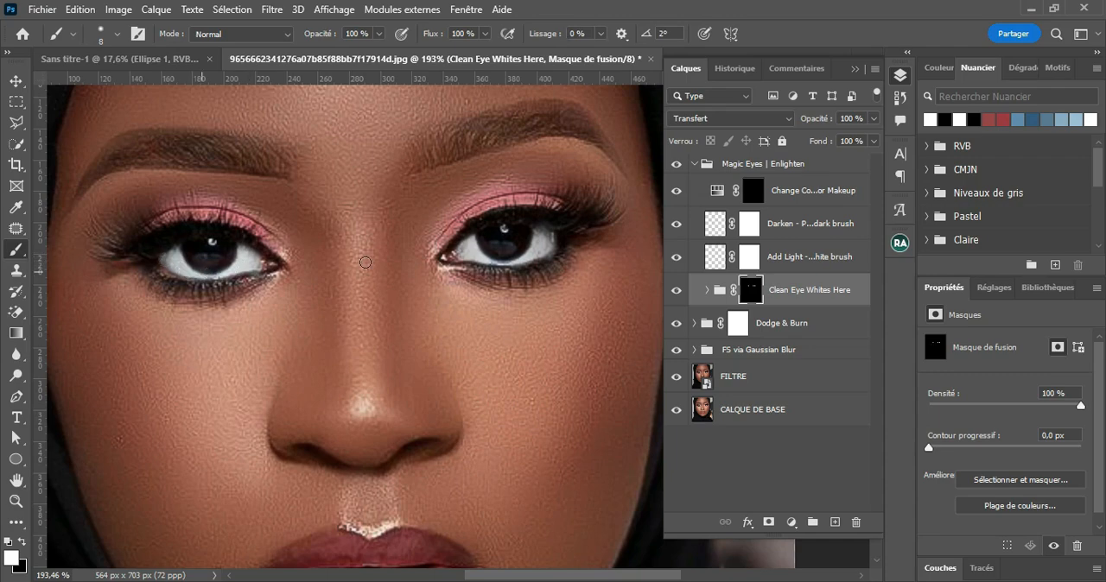
# Step: Compare the eyes with the Clean Eye Whites Here group off and on, and collapse the Magic Eyes group
pyautogui.click(677, 291)
pyautogui.click(677, 291)
pyautogui.scroll(-3, 369, 372)
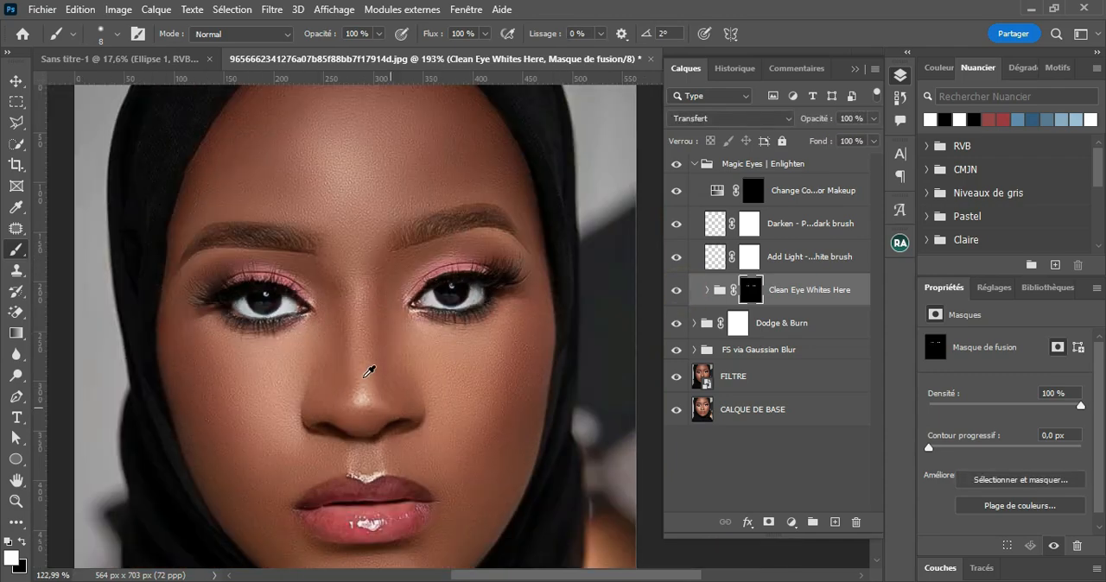
pyautogui.scroll(-4, 369, 372)
pyautogui.scroll(2, 369, 372)
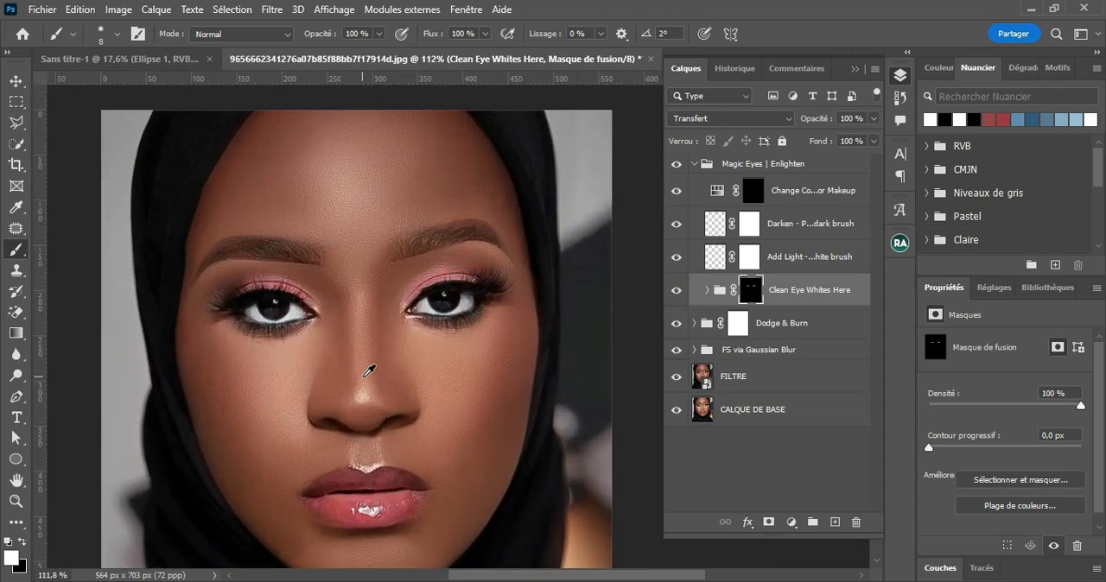
pyautogui.click(26, 84)
pyautogui.moveTo(432, 452); pyautogui.dragTo(452, 417)
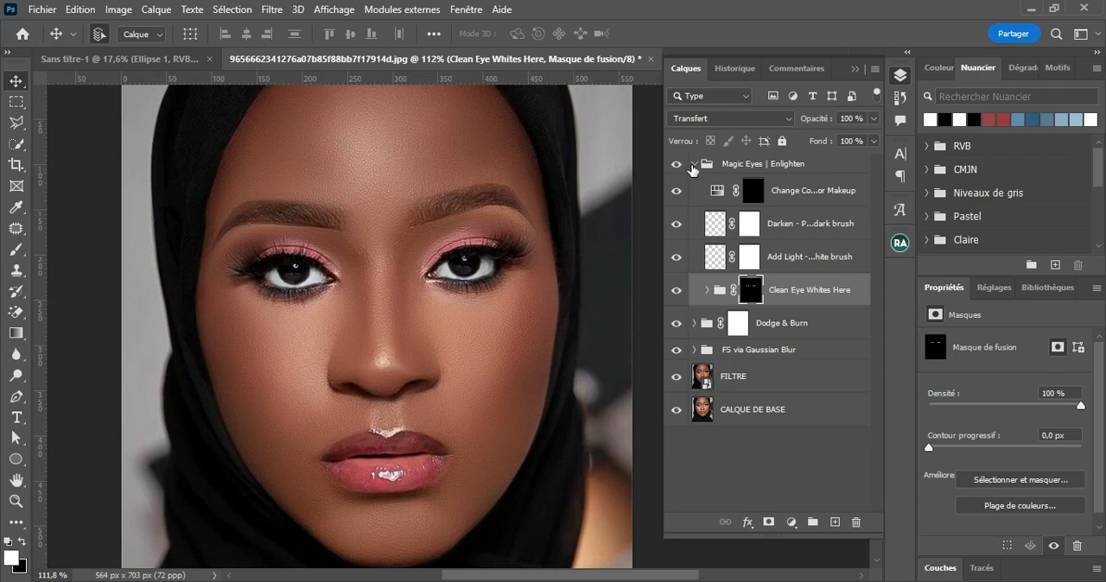
pyautogui.click(694, 164)
# Step: Run the Magic Smile retouch and inspect the adjustment layers inside its Unmask Teeth To Brighten group
pyautogui.click(899, 242)
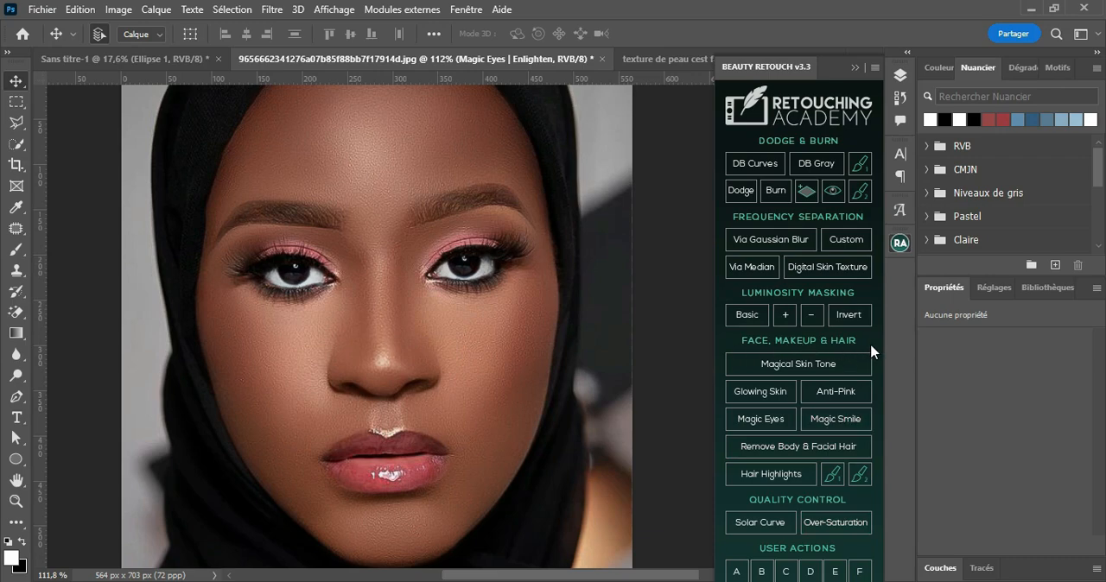
pyautogui.click(839, 425)
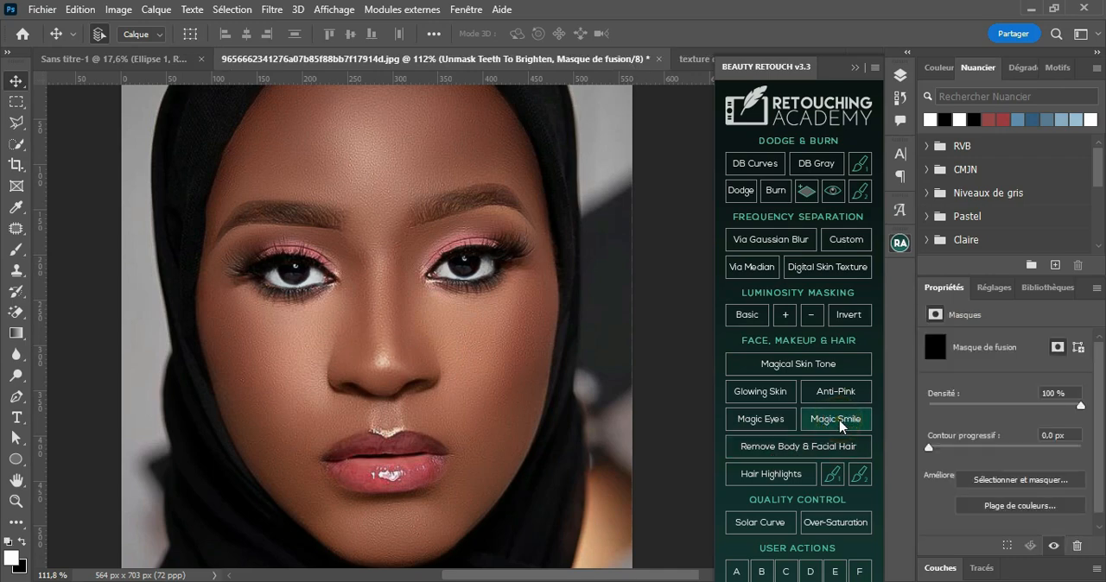
pyautogui.click(900, 77)
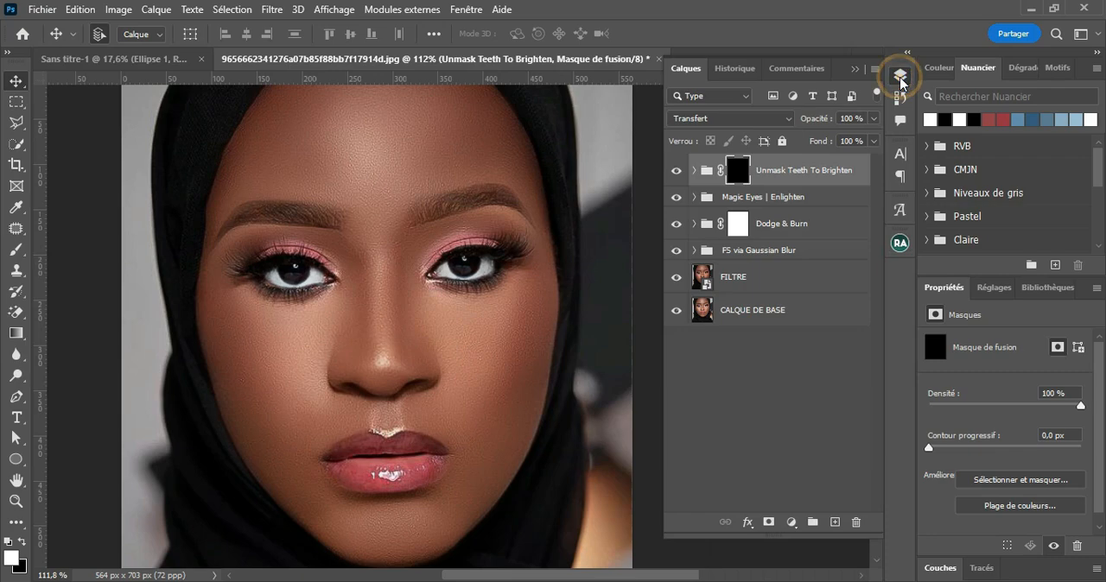
pyautogui.click(691, 171)
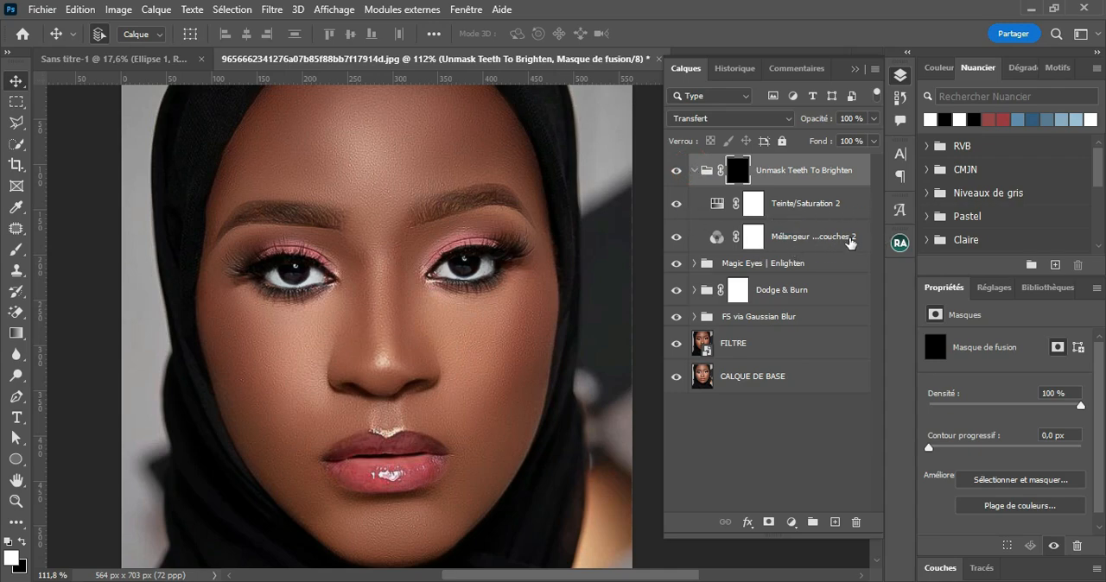
pyautogui.click(694, 171)
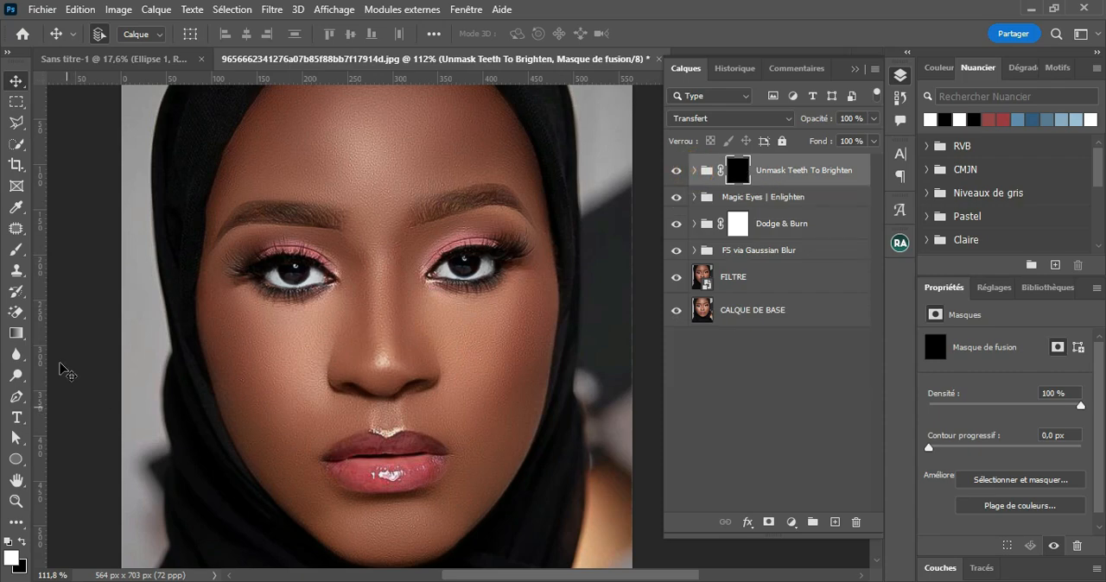
# Step: Paint white over both lips on the Unmask Teeth To Brighten mask with a 36 px brush
pyautogui.click(15, 249)
pyautogui.scroll(5, 396, 474)
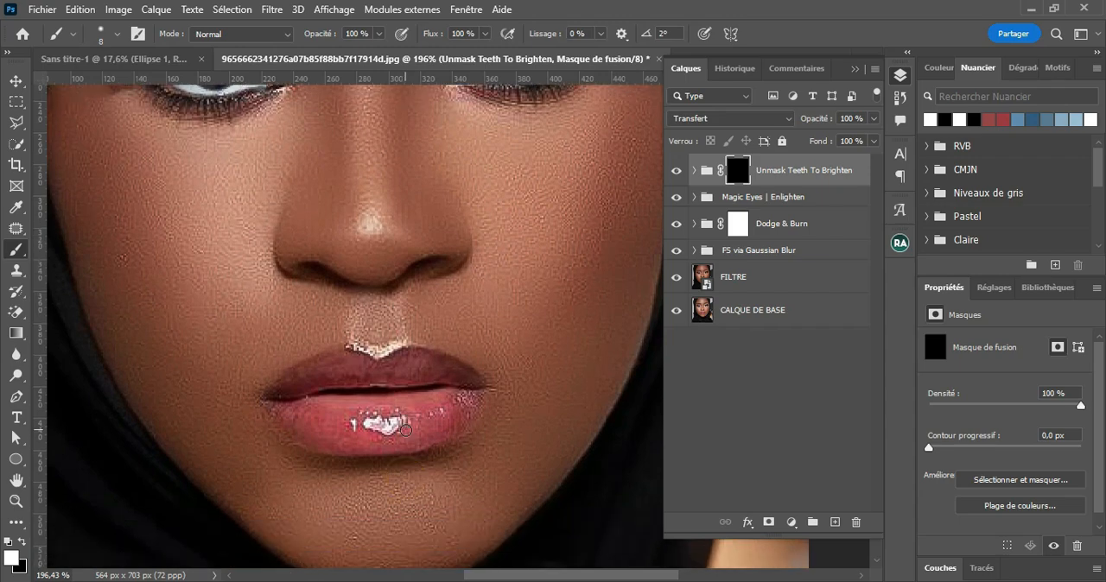
pyautogui.moveTo(406, 430)
pyautogui.mouseDown()
pyautogui.moveTo(418, 429)
pyautogui.moveTo(391, 432)
pyautogui.mouseUp()
pyautogui.moveTo(307, 430)
pyautogui.mouseDown()
pyautogui.moveTo(284, 410)
pyautogui.moveTo(311, 439)
pyautogui.moveTo(339, 447)
pyautogui.moveTo(420, 438)
pyautogui.moveTo(474, 395)
pyautogui.moveTo(451, 367)
pyautogui.moveTo(413, 357)
pyautogui.moveTo(316, 373)
pyautogui.moveTo(277, 404)
pyautogui.moveTo(359, 376)
pyautogui.moveTo(430, 372)
pyautogui.moveTo(459, 404)
pyautogui.moveTo(411, 437)
pyautogui.moveTo(316, 429)
pyautogui.moveTo(288, 401)
pyautogui.moveTo(447, 394)
pyautogui.moveTo(343, 419)
pyautogui.moveTo(331, 391)
pyautogui.mouseUp()
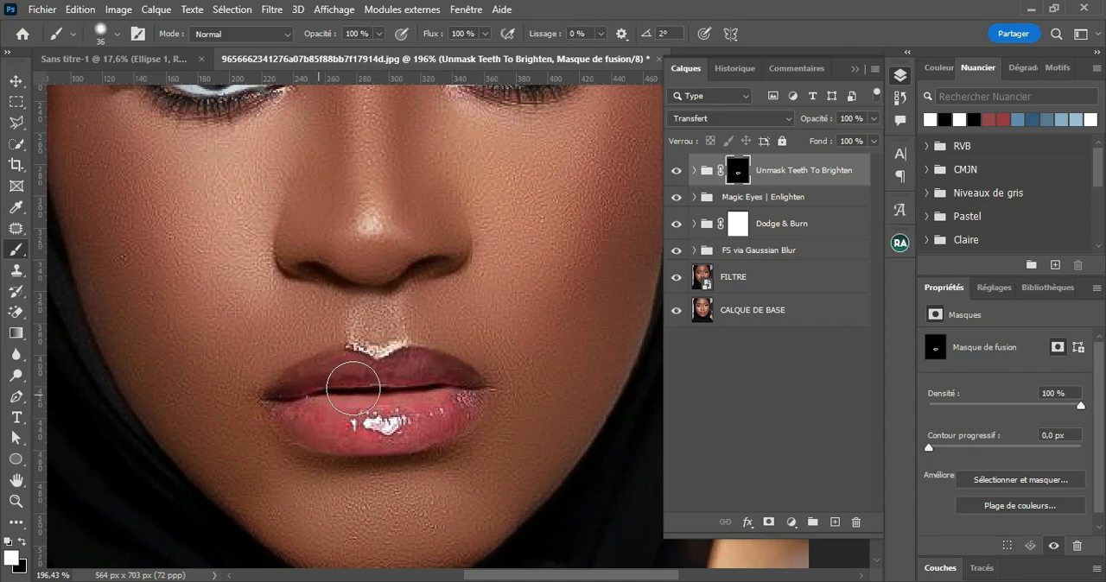
# Step: Recolour the lips purple with the group's Hue/Saturation layer, setting hue to -32, saturation to +19 and lightness to -17
pyautogui.scroll(-2, 410, 404)
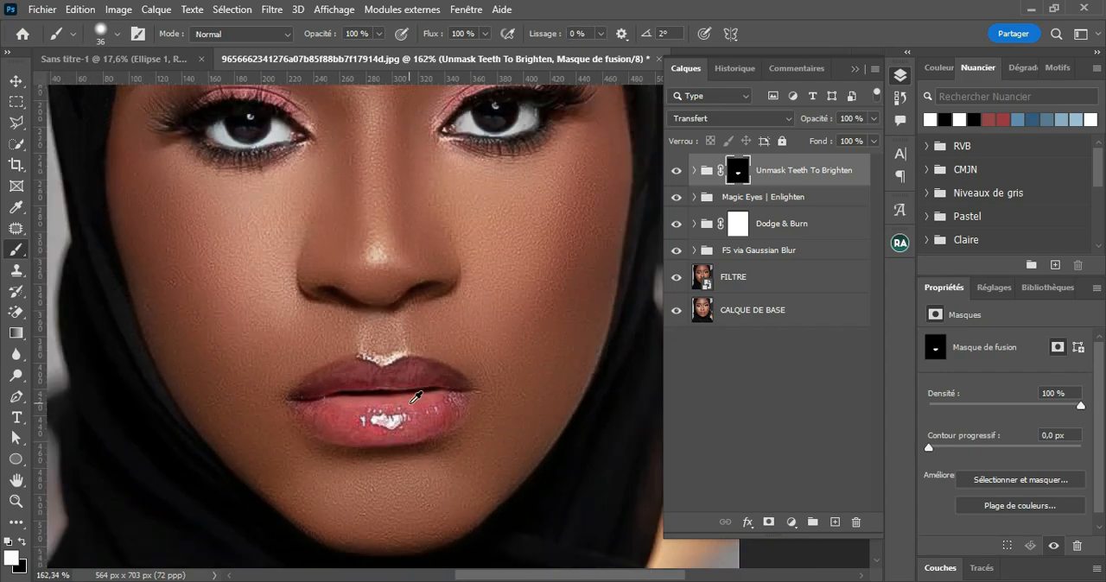
pyautogui.click(693, 172)
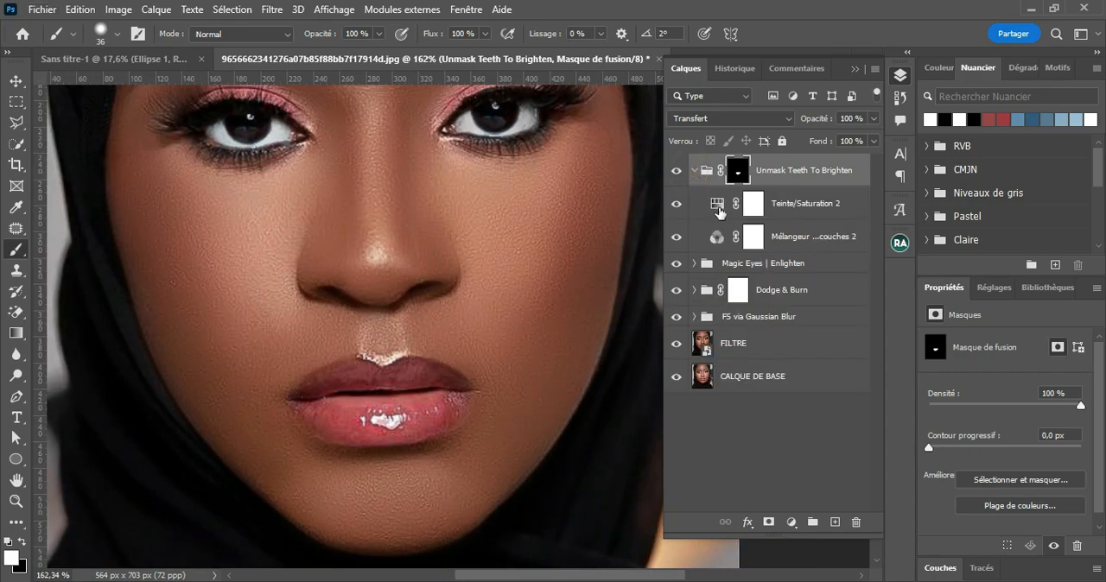
pyautogui.click(719, 212)
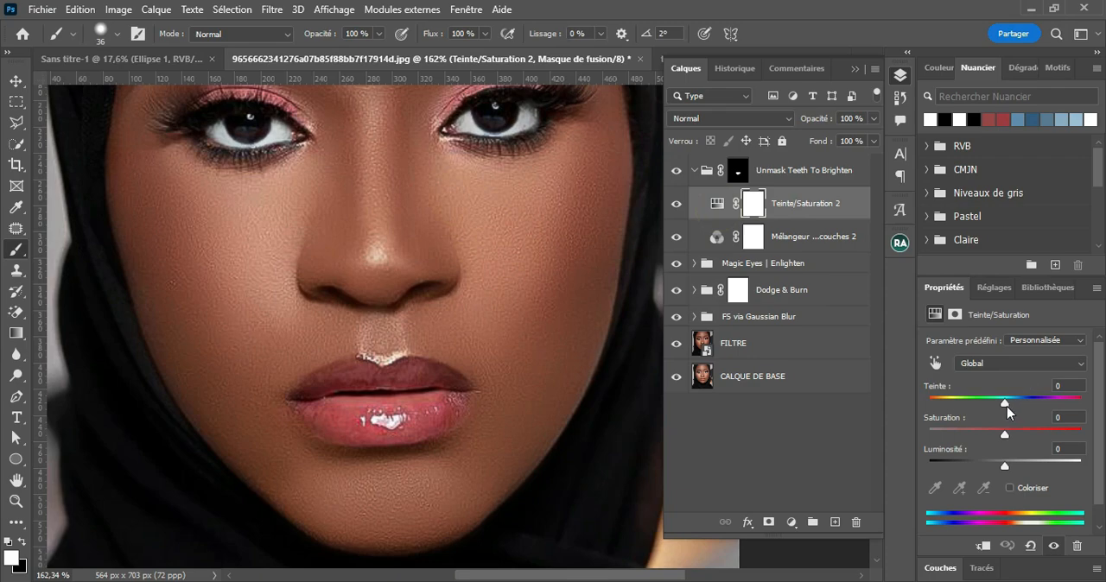
pyautogui.moveTo(1008, 408); pyautogui.dragTo(989, 472)
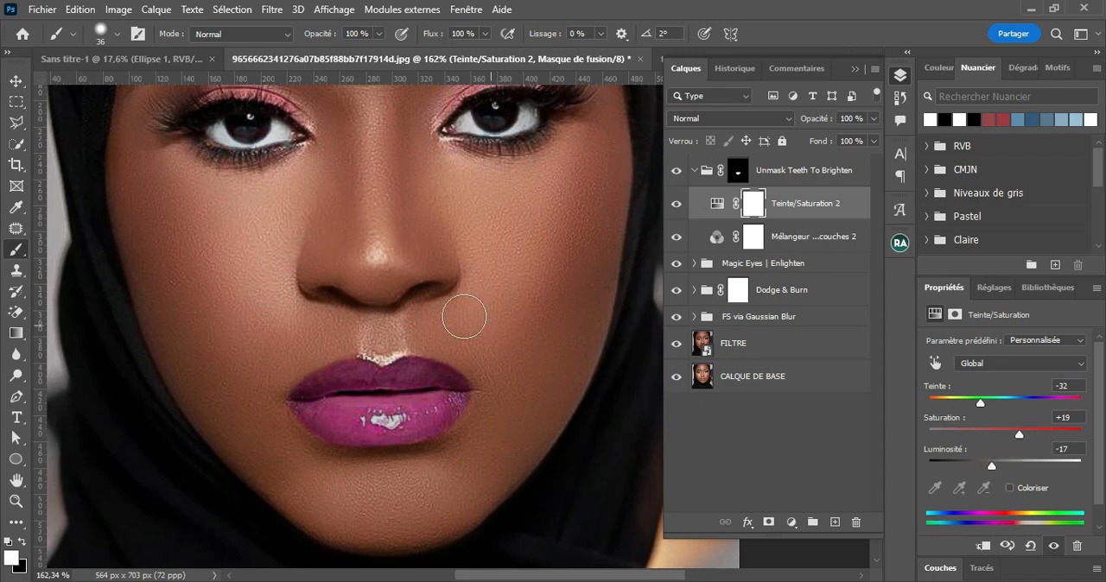
# Step: Collapse the Unmask Teeth To Brighten group and compare the lips with it off and on
pyautogui.press('v')
pyautogui.scroll(-3, 423, 356)
pyautogui.scroll(-1, 424, 356)
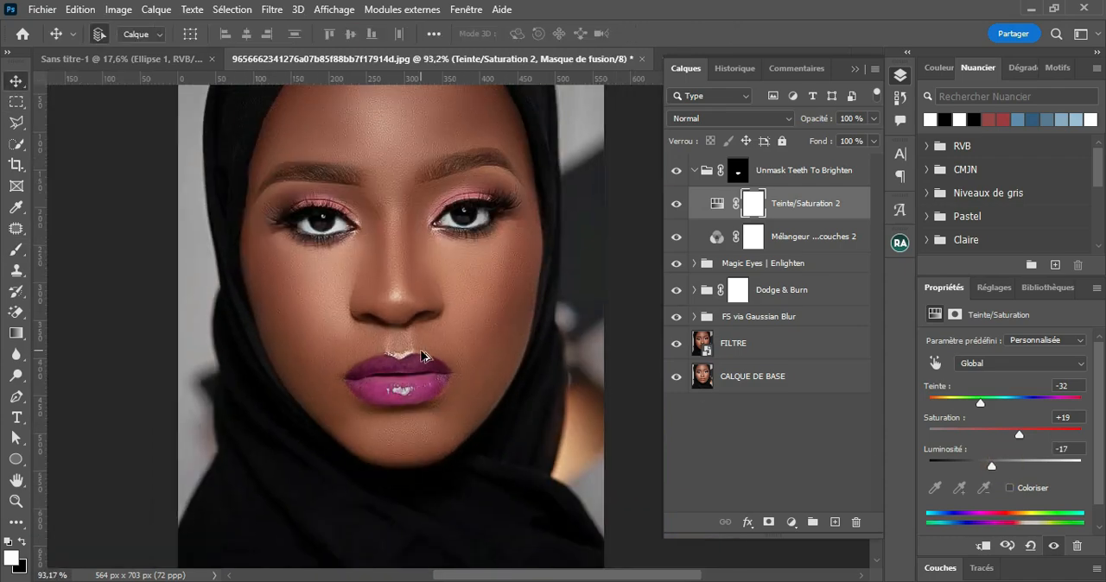
pyautogui.click(694, 171)
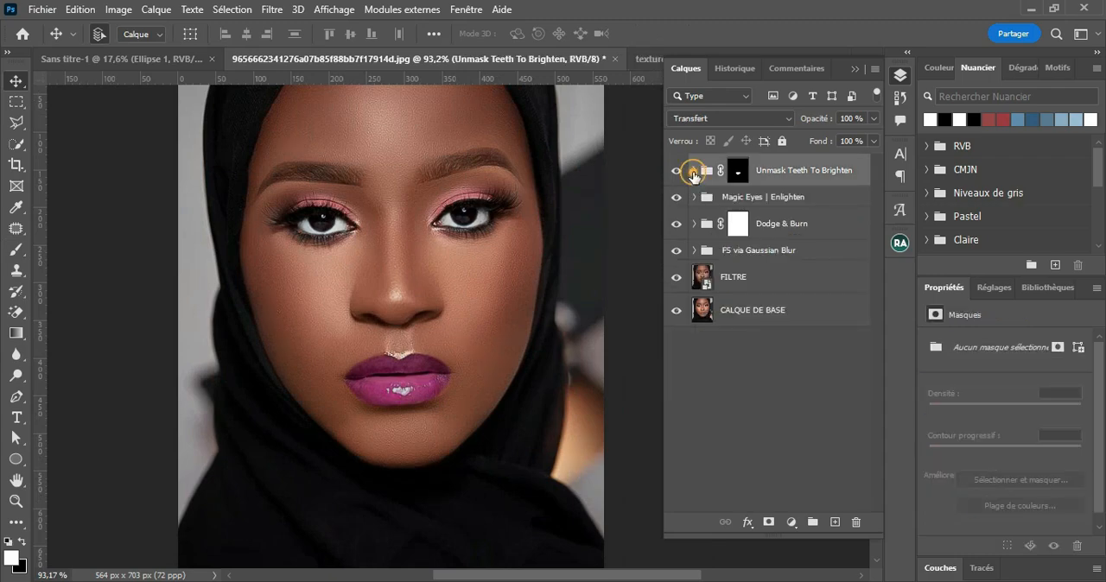
pyautogui.click(678, 170)
pyautogui.click(677, 170)
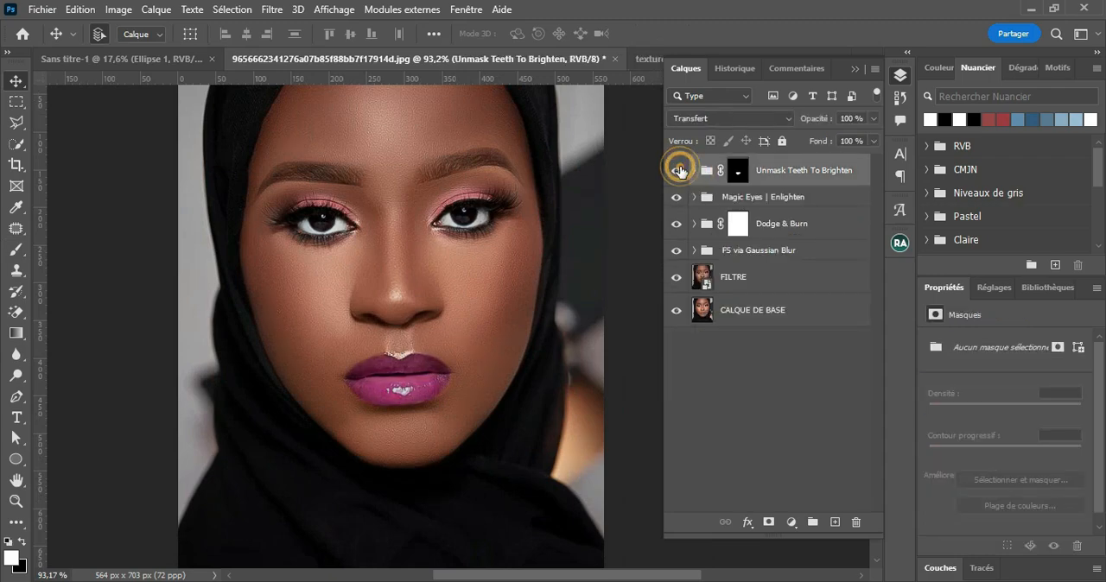
pyautogui.click(678, 170)
pyautogui.click(677, 171)
# Step: Compare the original CALQUE DE BASE shown alone with the fully retouched portrait, and examine the face up close
pyautogui.scroll(-2, 488, 361)
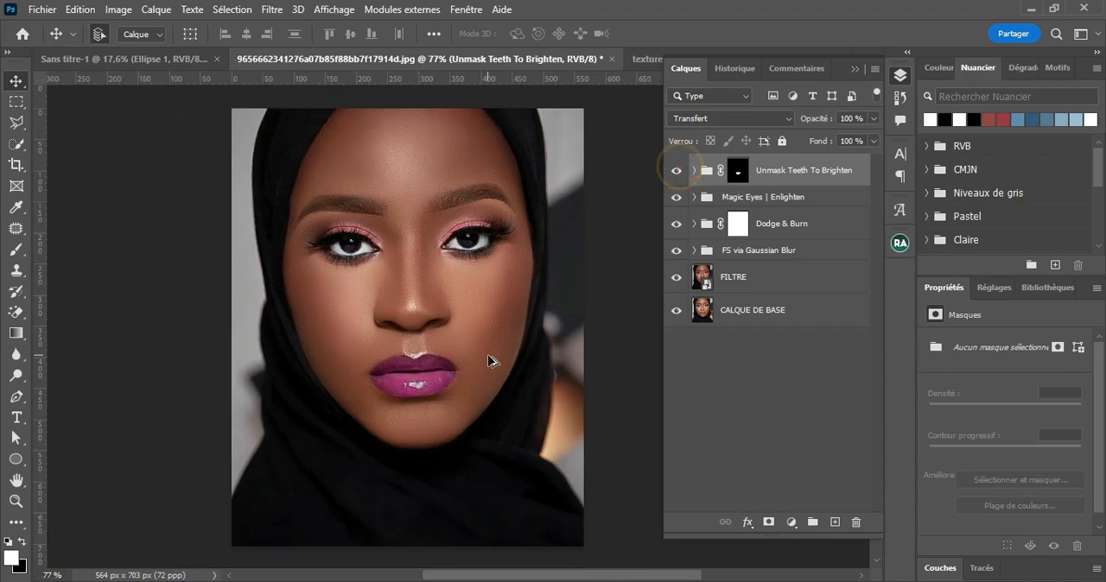
pyautogui.keyDown('alt'); pyautogui.click(677, 316); pyautogui.keyUp('alt')
pyautogui.keyDown('alt'); pyautogui.click(676, 316); pyautogui.keyUp('alt')
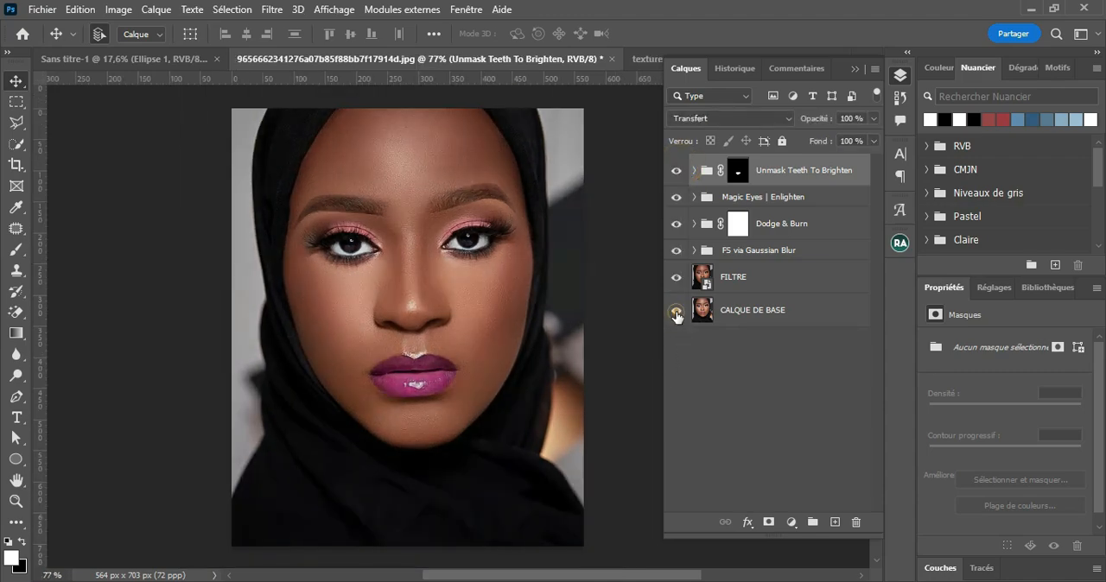
pyautogui.keyDown('alt'); pyautogui.click(677, 316); pyautogui.keyUp('alt')
pyautogui.keyDown('alt'); pyautogui.click(676, 316); pyautogui.keyUp('alt')
pyautogui.scroll(3, 507, 316)
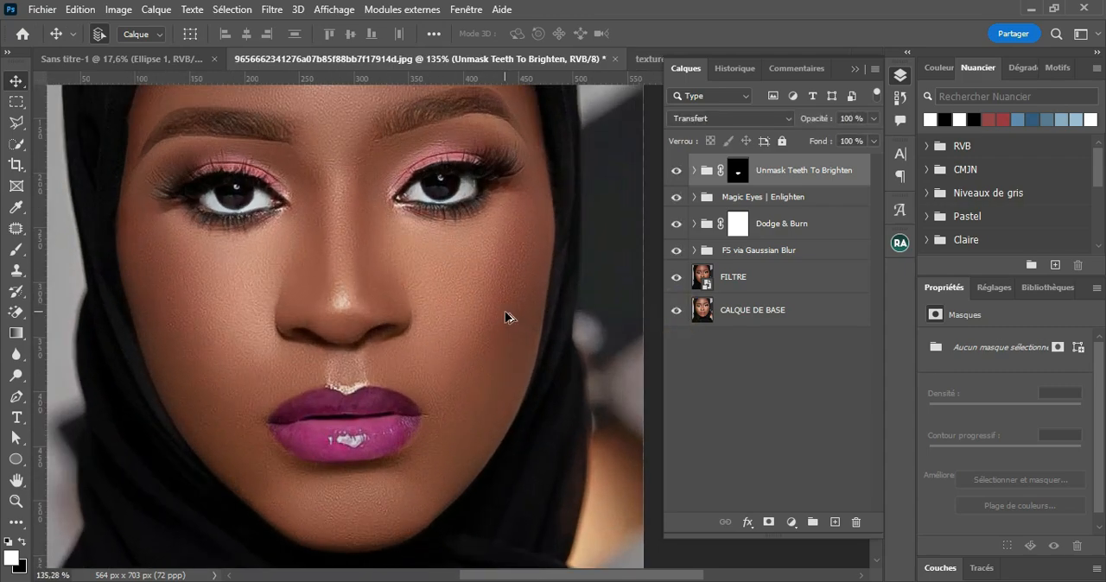
pyautogui.scroll(-3, 486, 307)
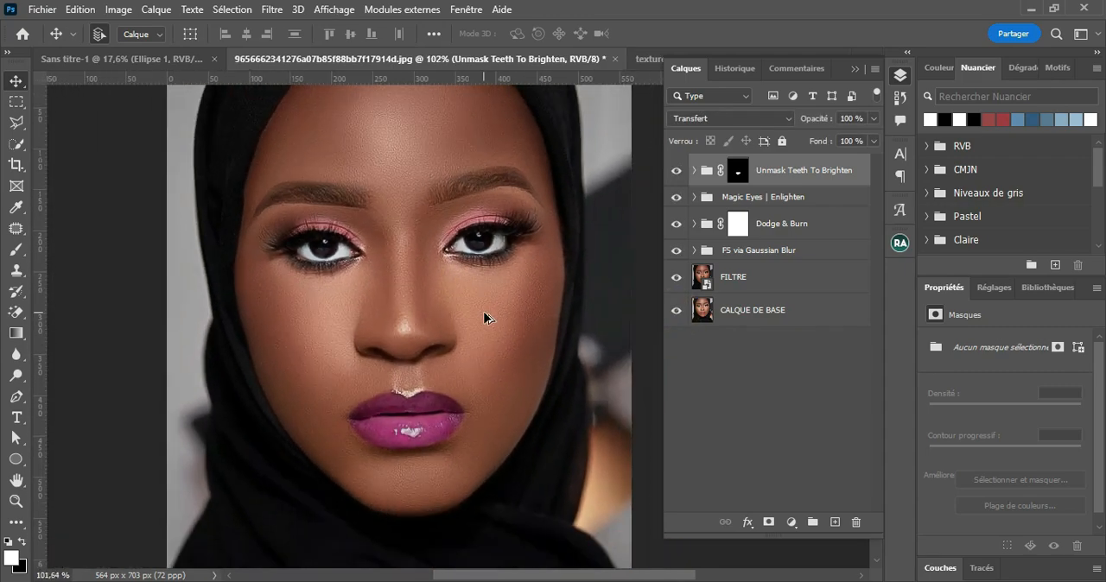